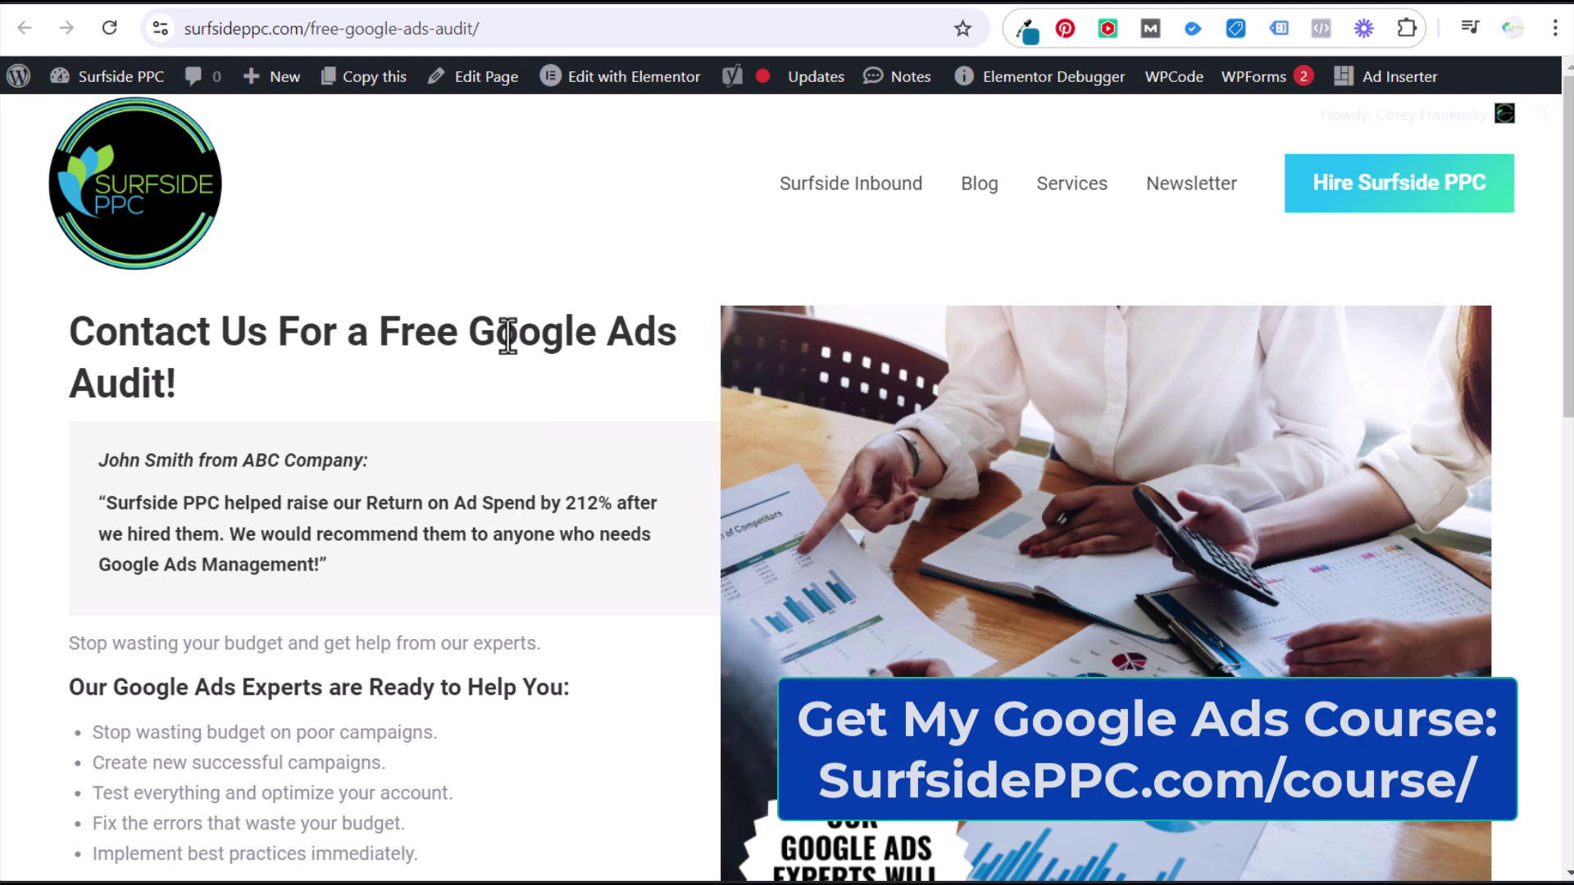
scroll(638, 343, down, 4)
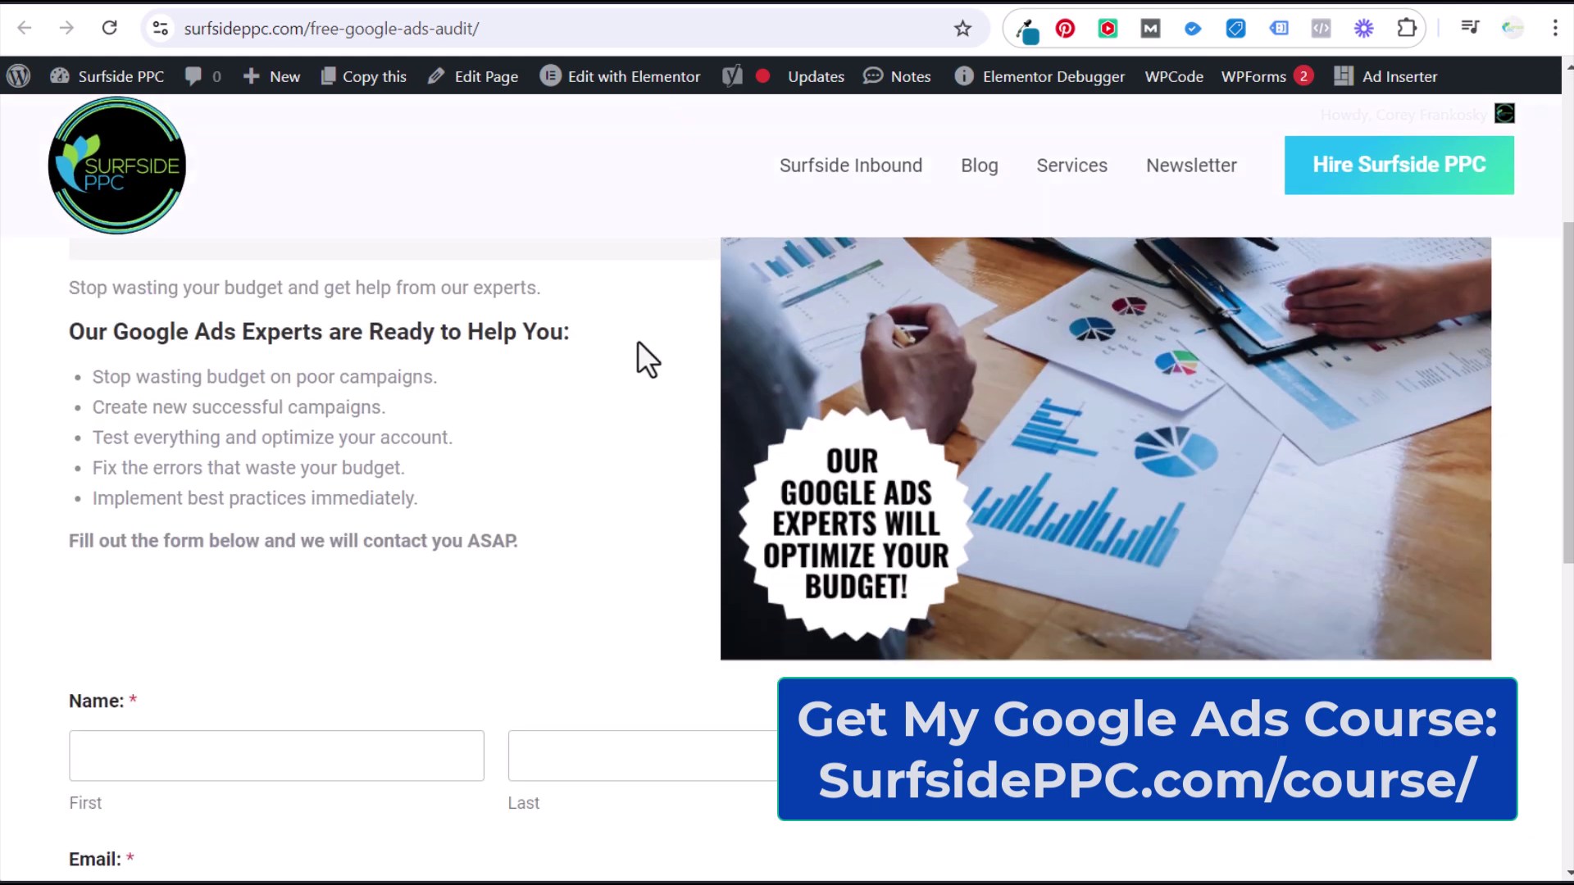
scroll(619, 377, down, 4)
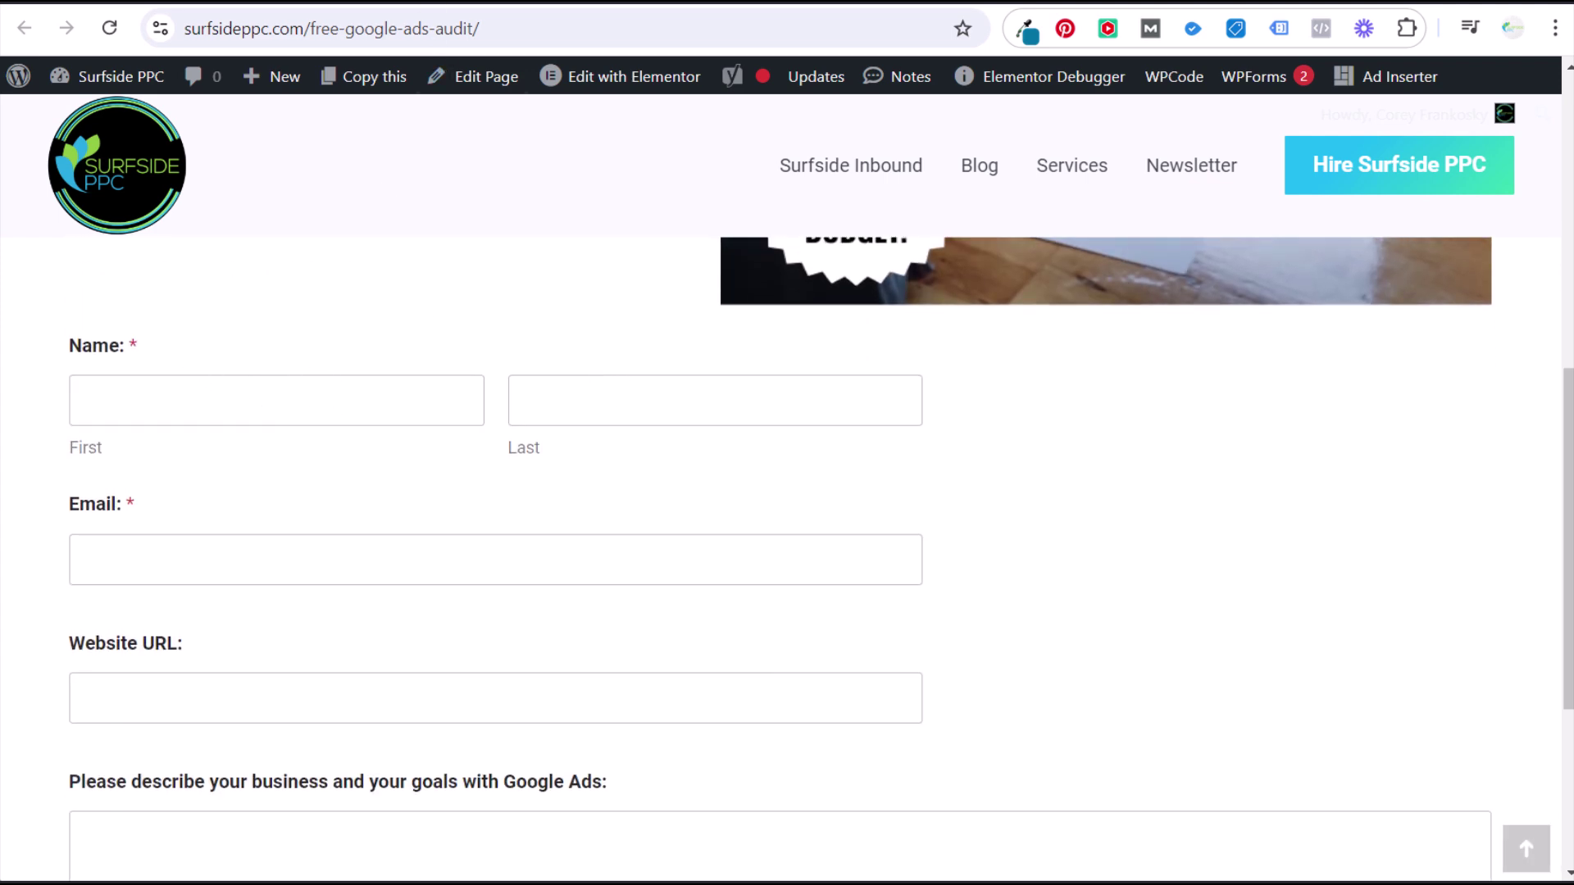
click(450, 5)
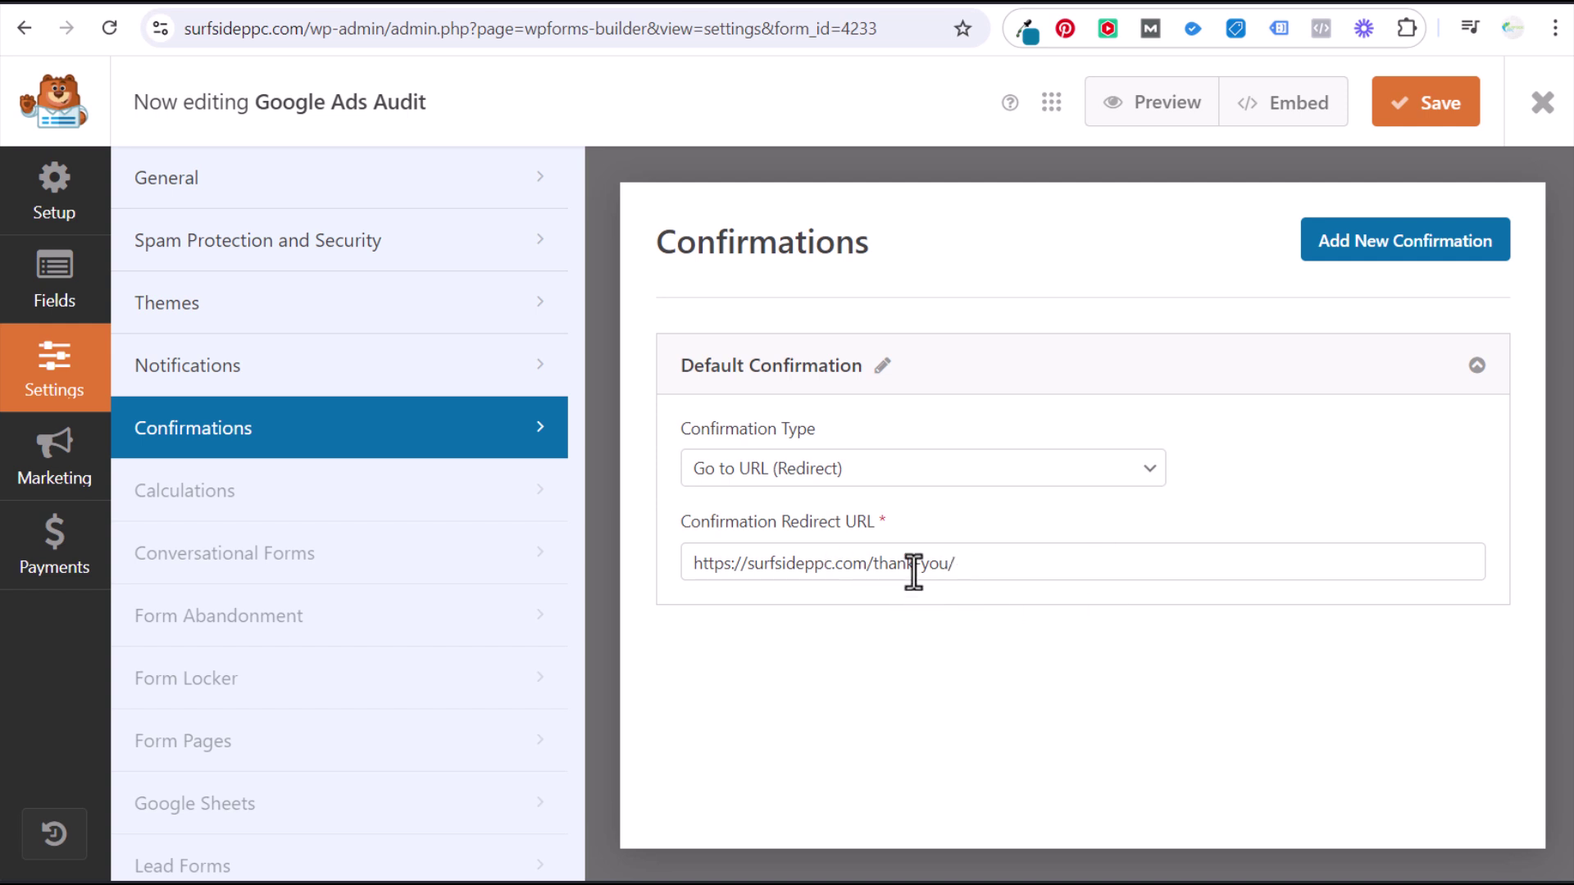
Step: Return to the free-google-ads-audit page and submit the filled-in test audit request
click(404, 5)
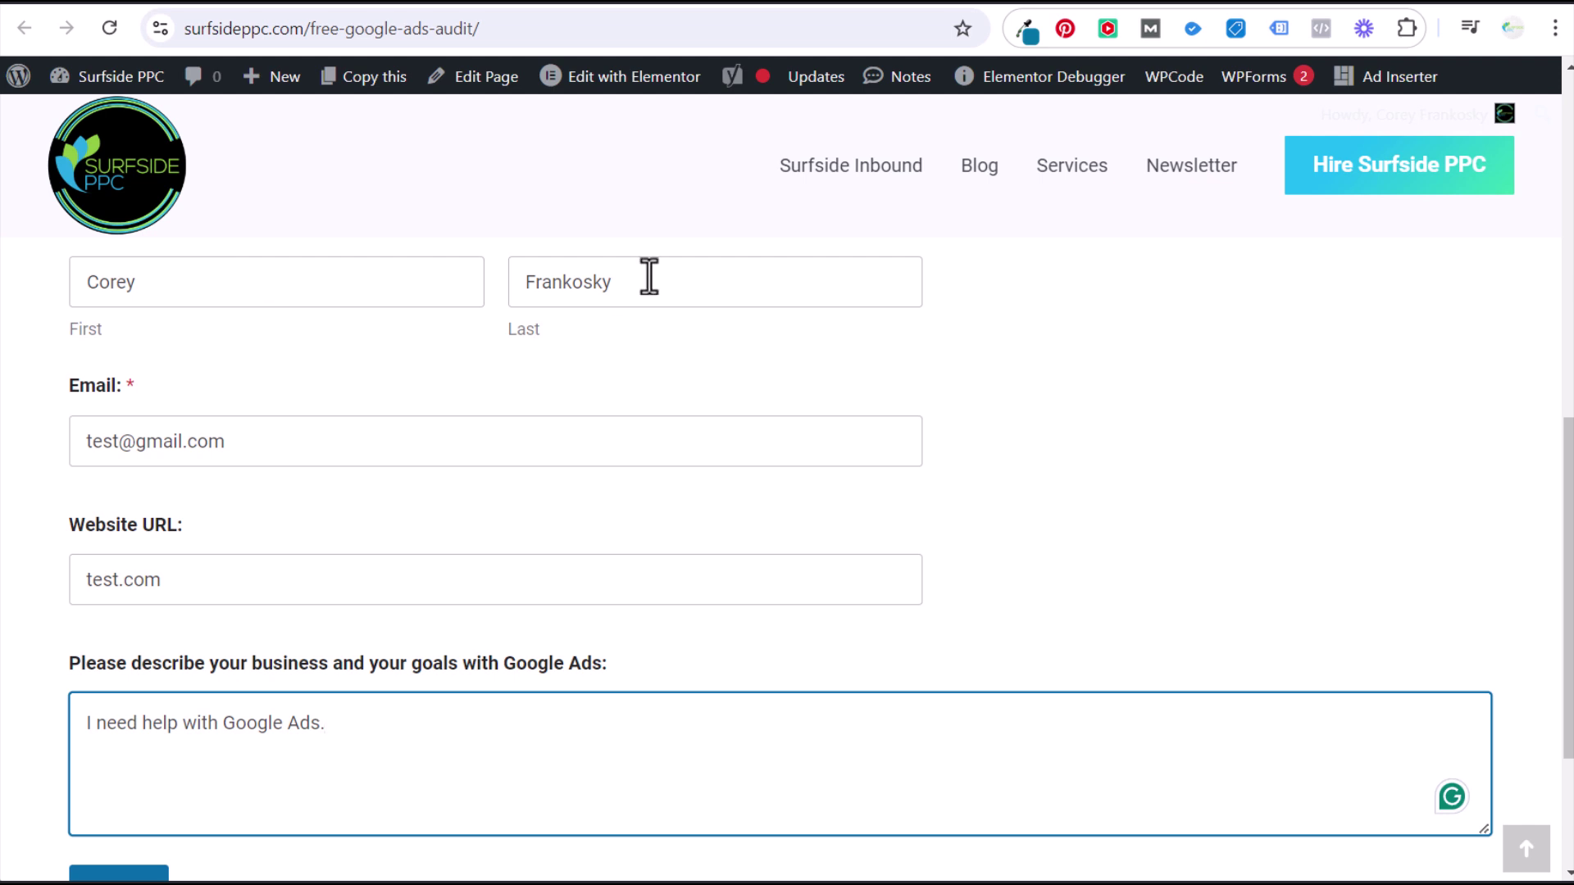
scroll(614, 450, down, 3)
click(119, 660)
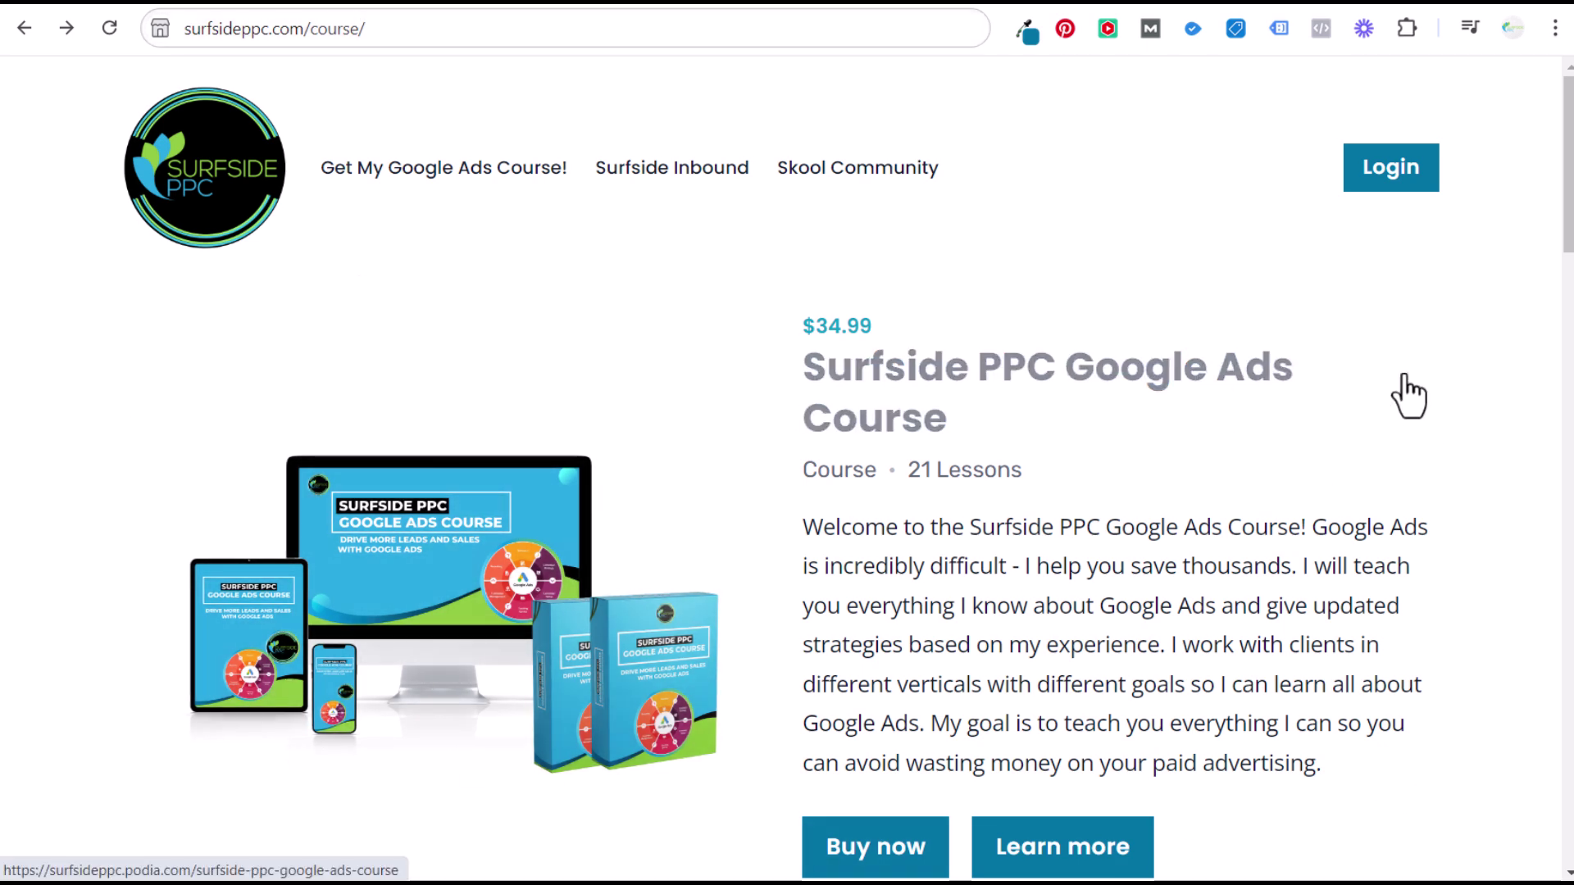
Step: Scroll through the /course/ page and the surfsideinbound.com homepage
scroll(1454, 427, down, 15)
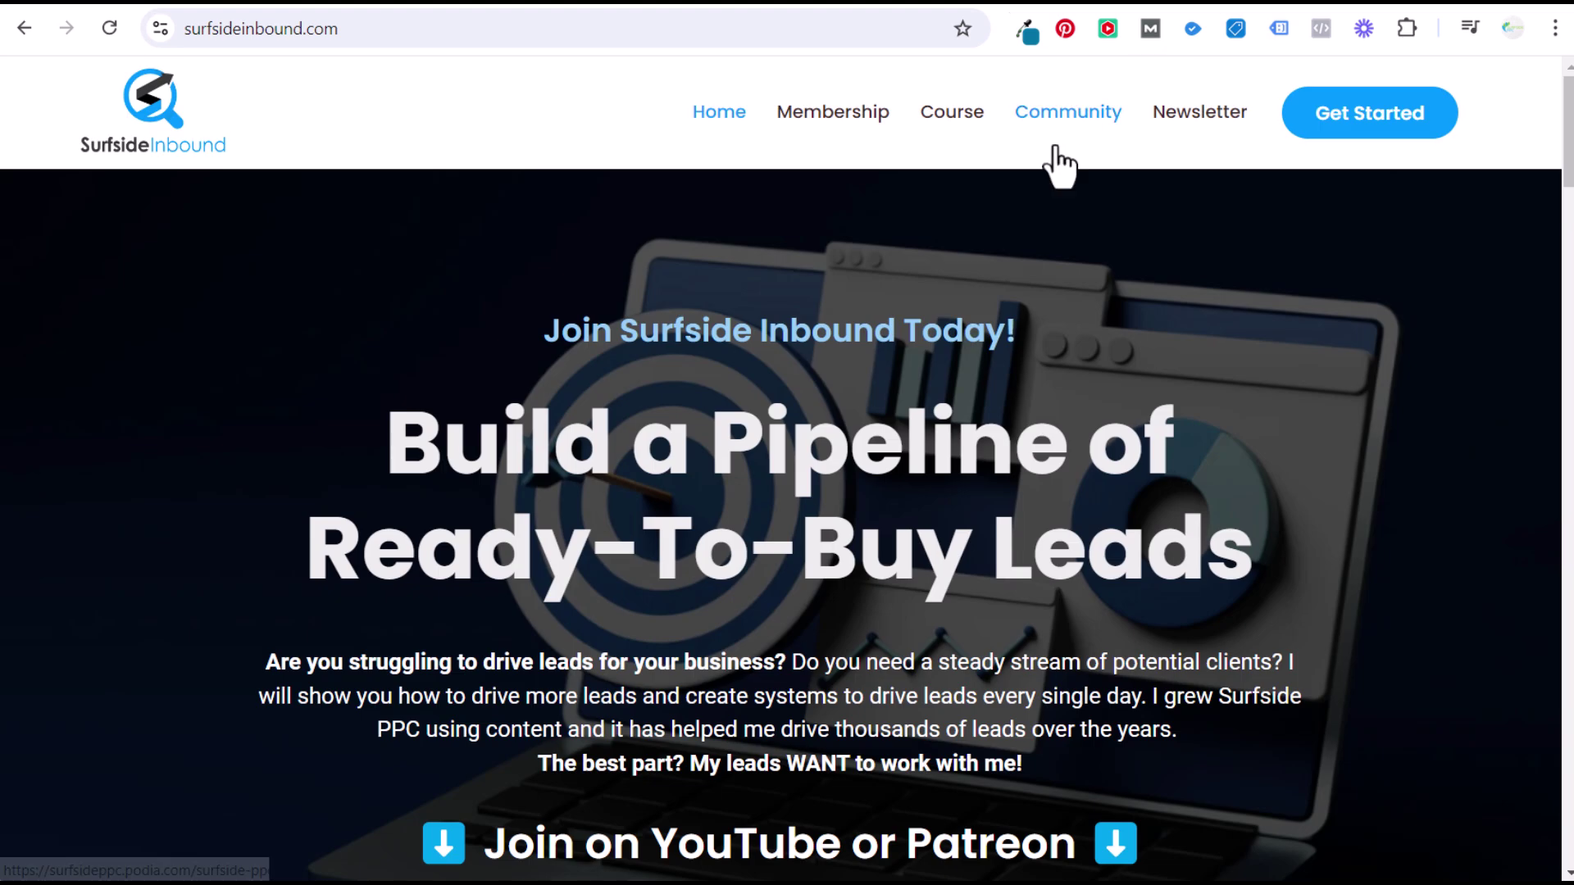
scroll(492, 491, down, 5)
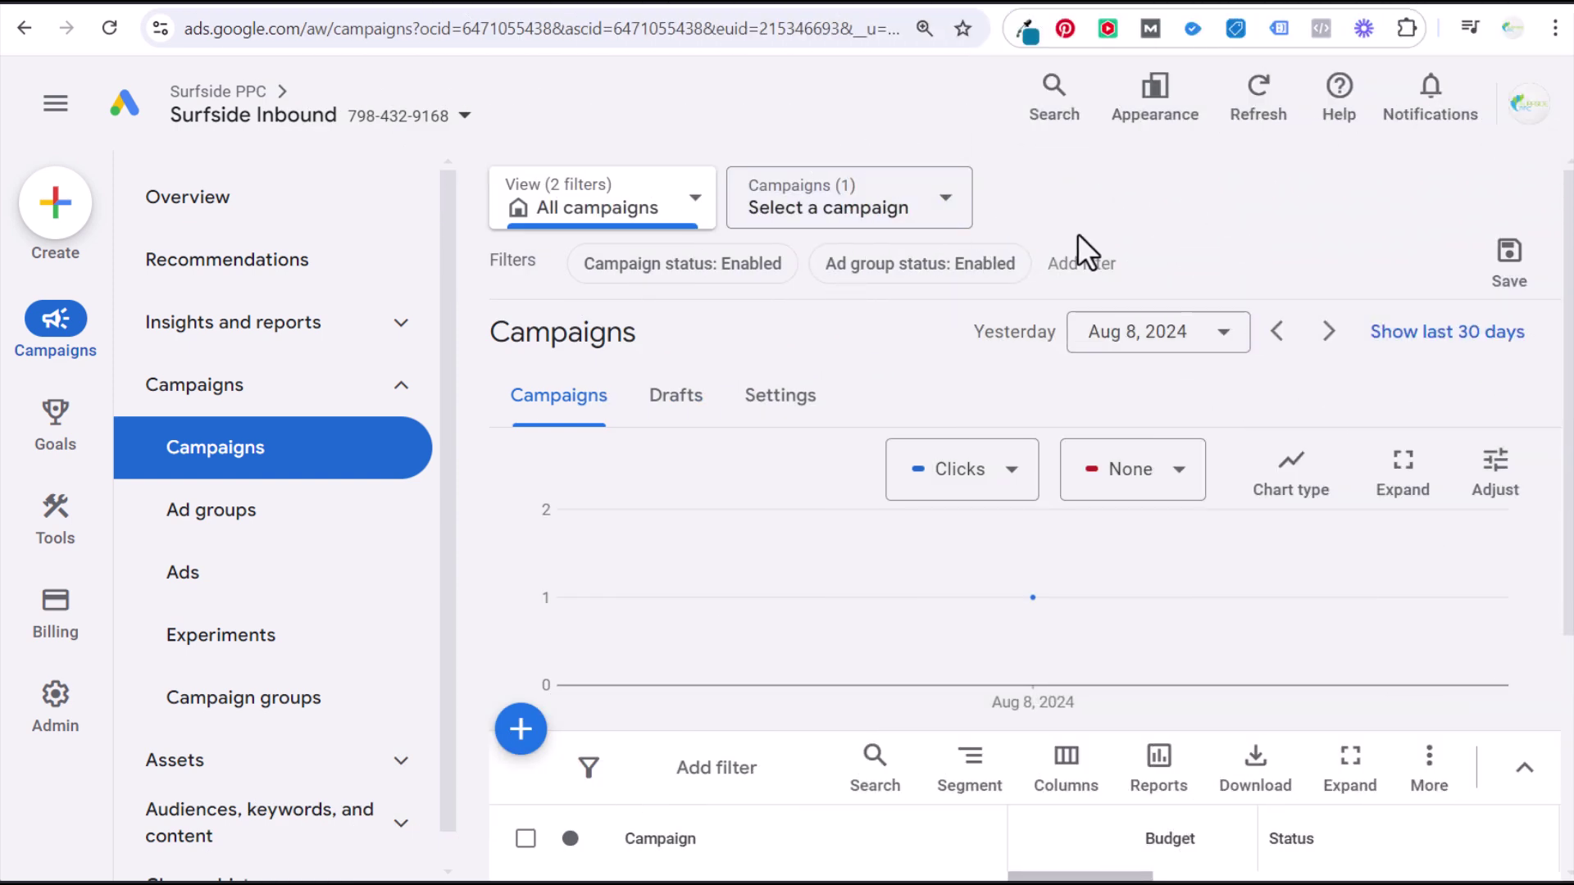
Step: Open Goals > Conversions > Summary in Google Ads, then go to the Tag Manager workspace
mouse_move(54, 437)
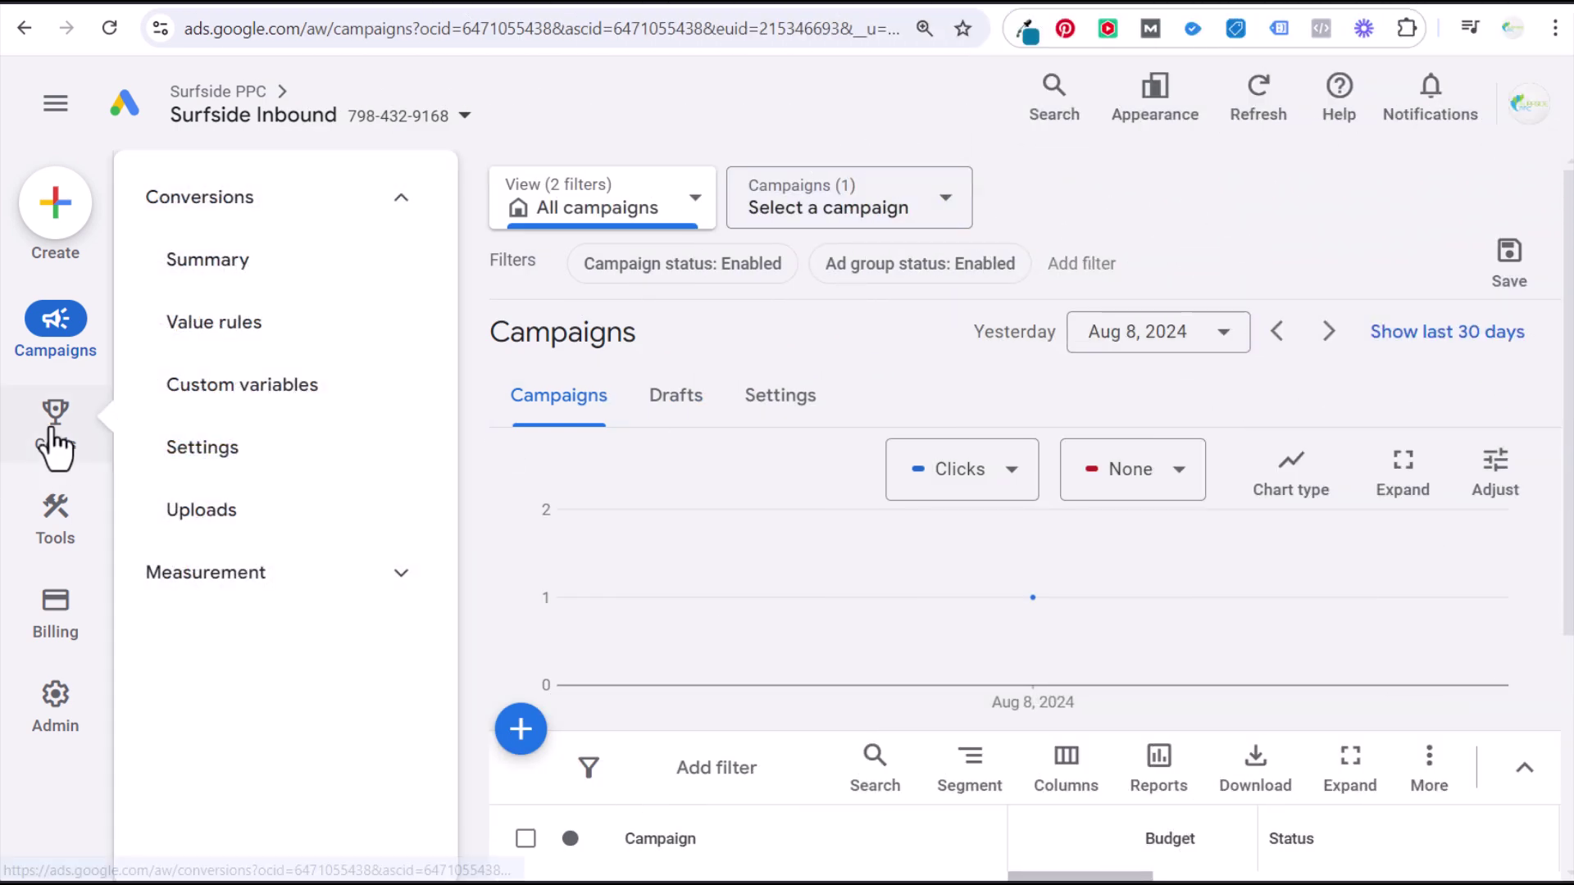
click(214, 263)
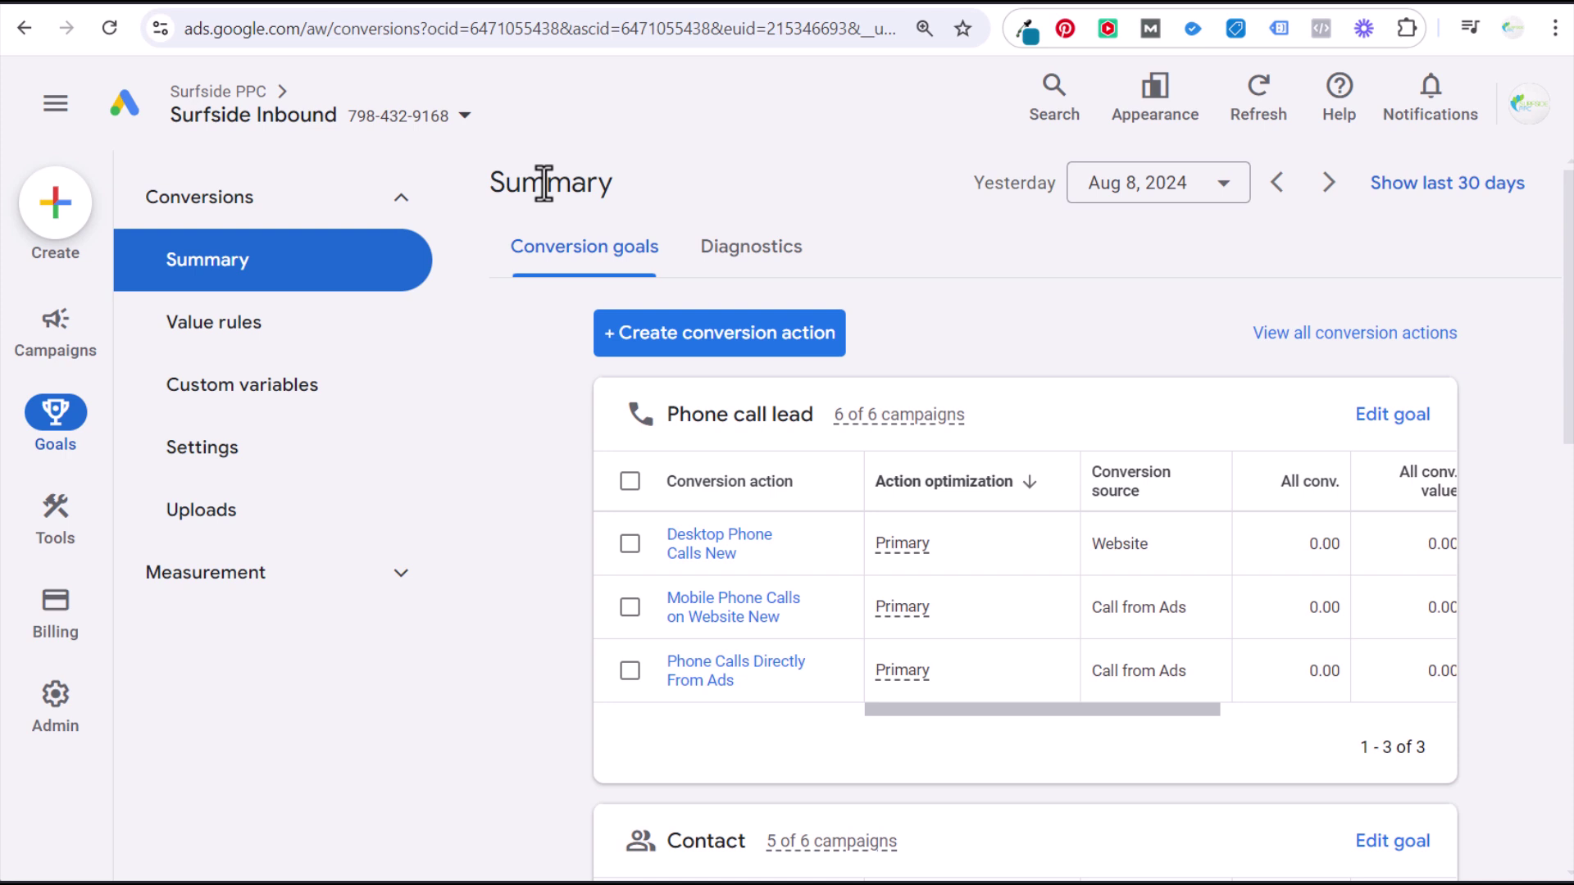
click(293, 6)
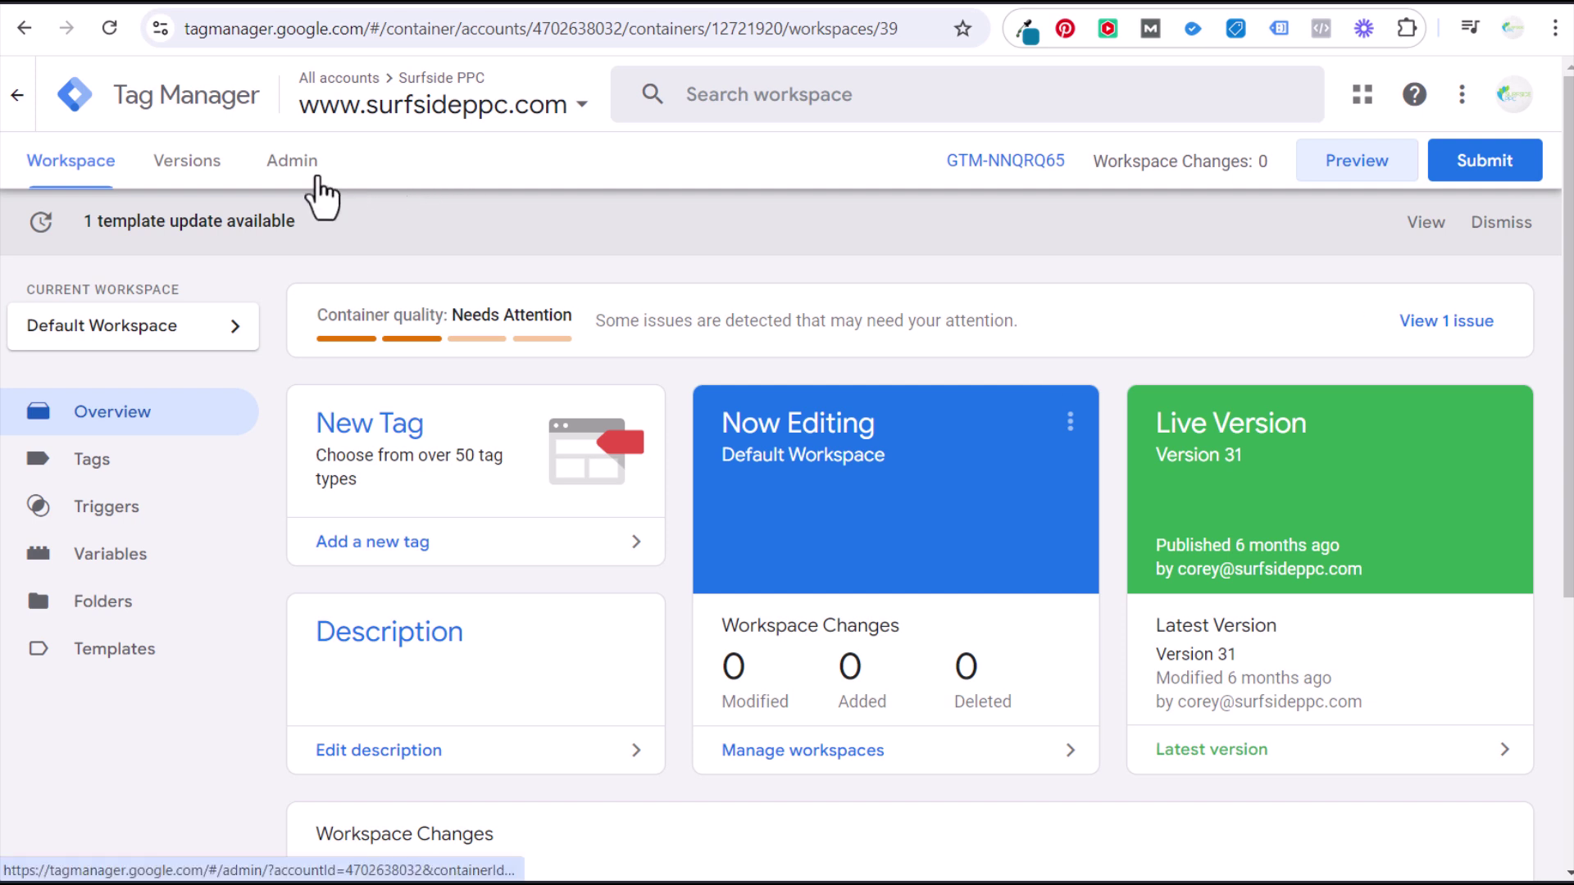
Step: Open Admin > Install Google Tag Manager to display the container's installation snippets
click(314, 188)
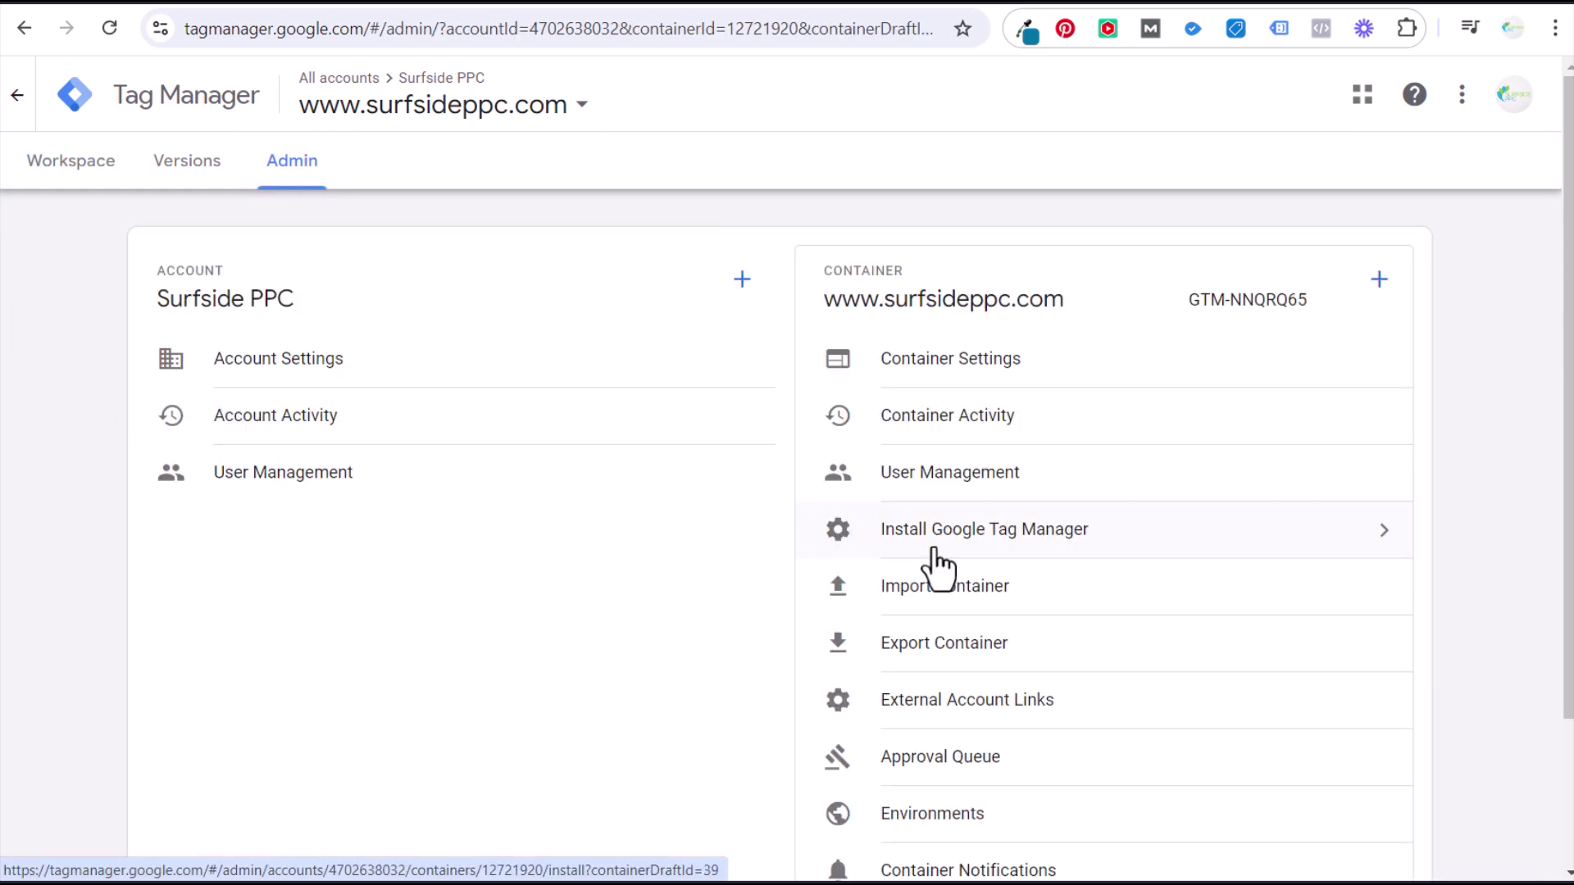
click(994, 544)
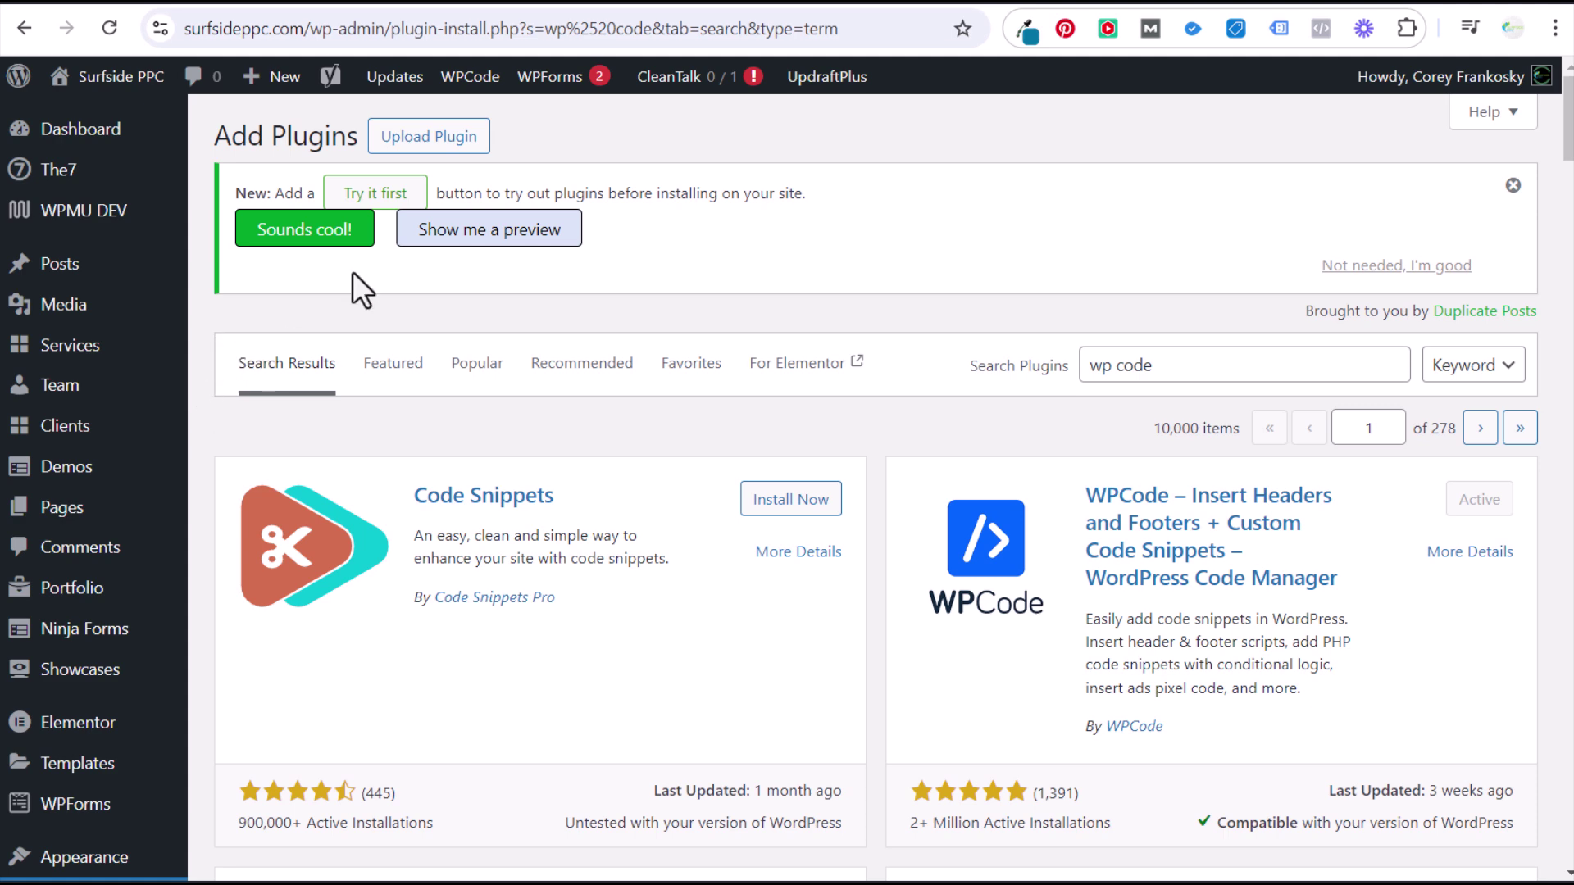
Step: Go to Code Snippets > Header & Footer in the WordPress admin sidebar
scroll(192, 465, down, 1)
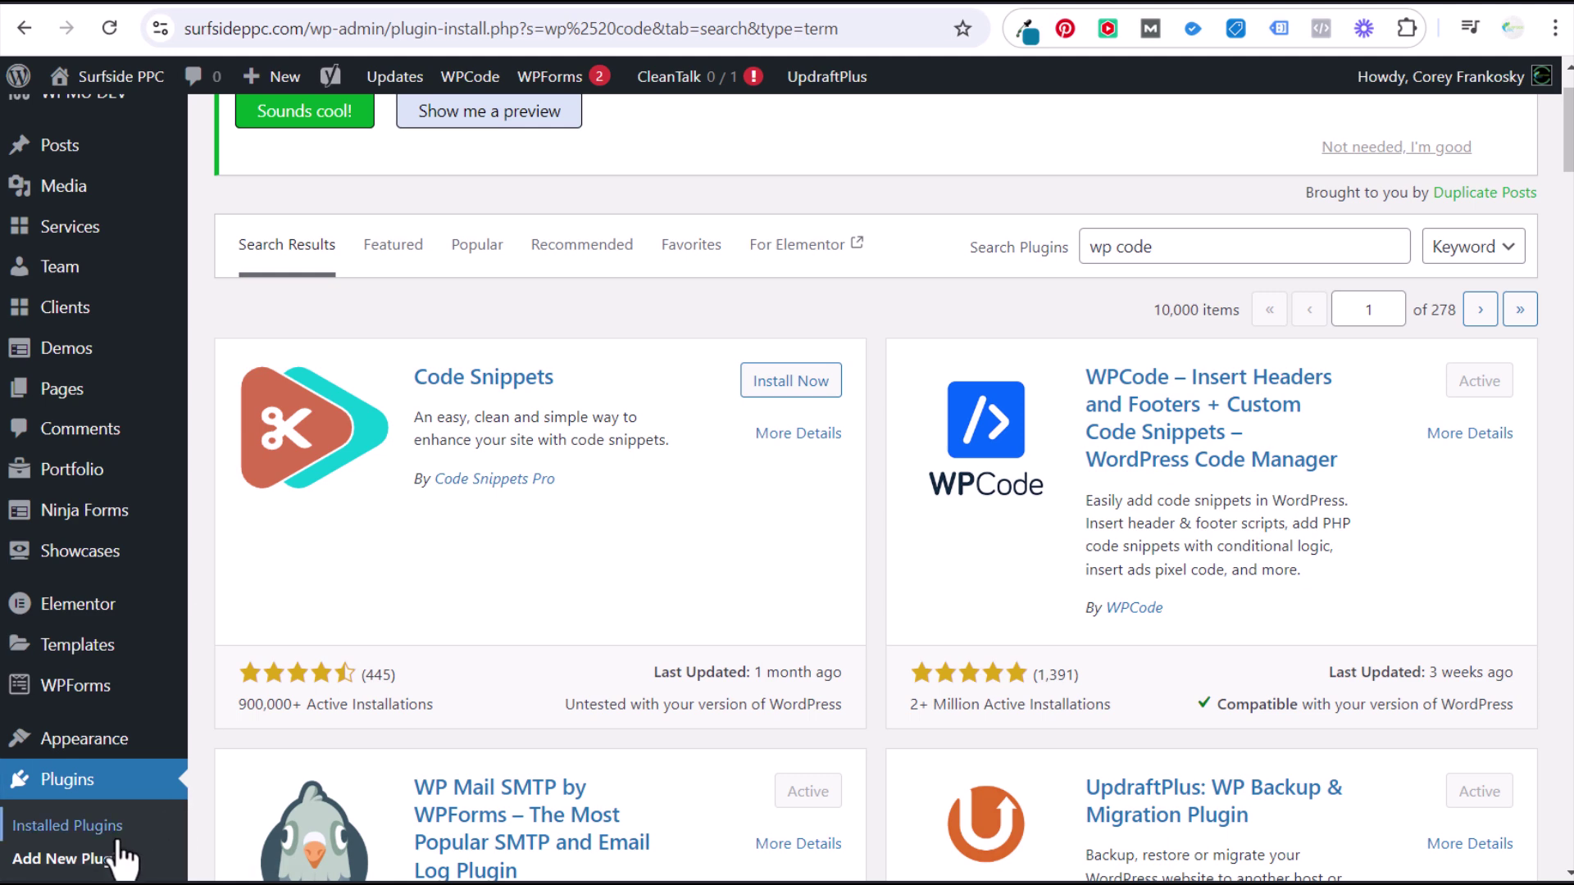
scroll(41, 578, down, 2)
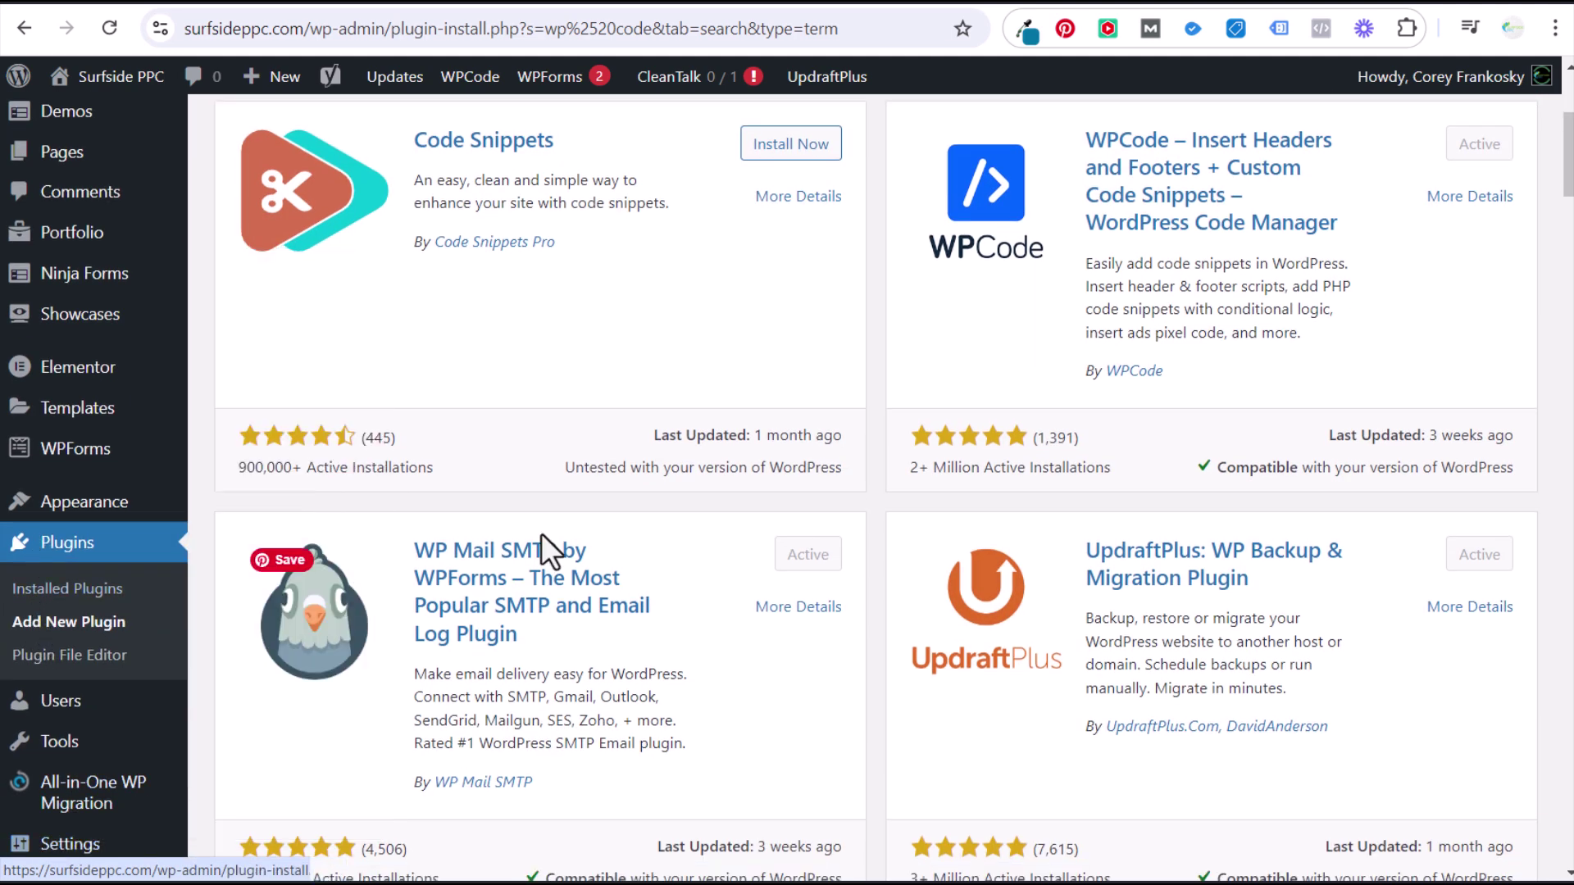
scroll(1115, 500, up, 1)
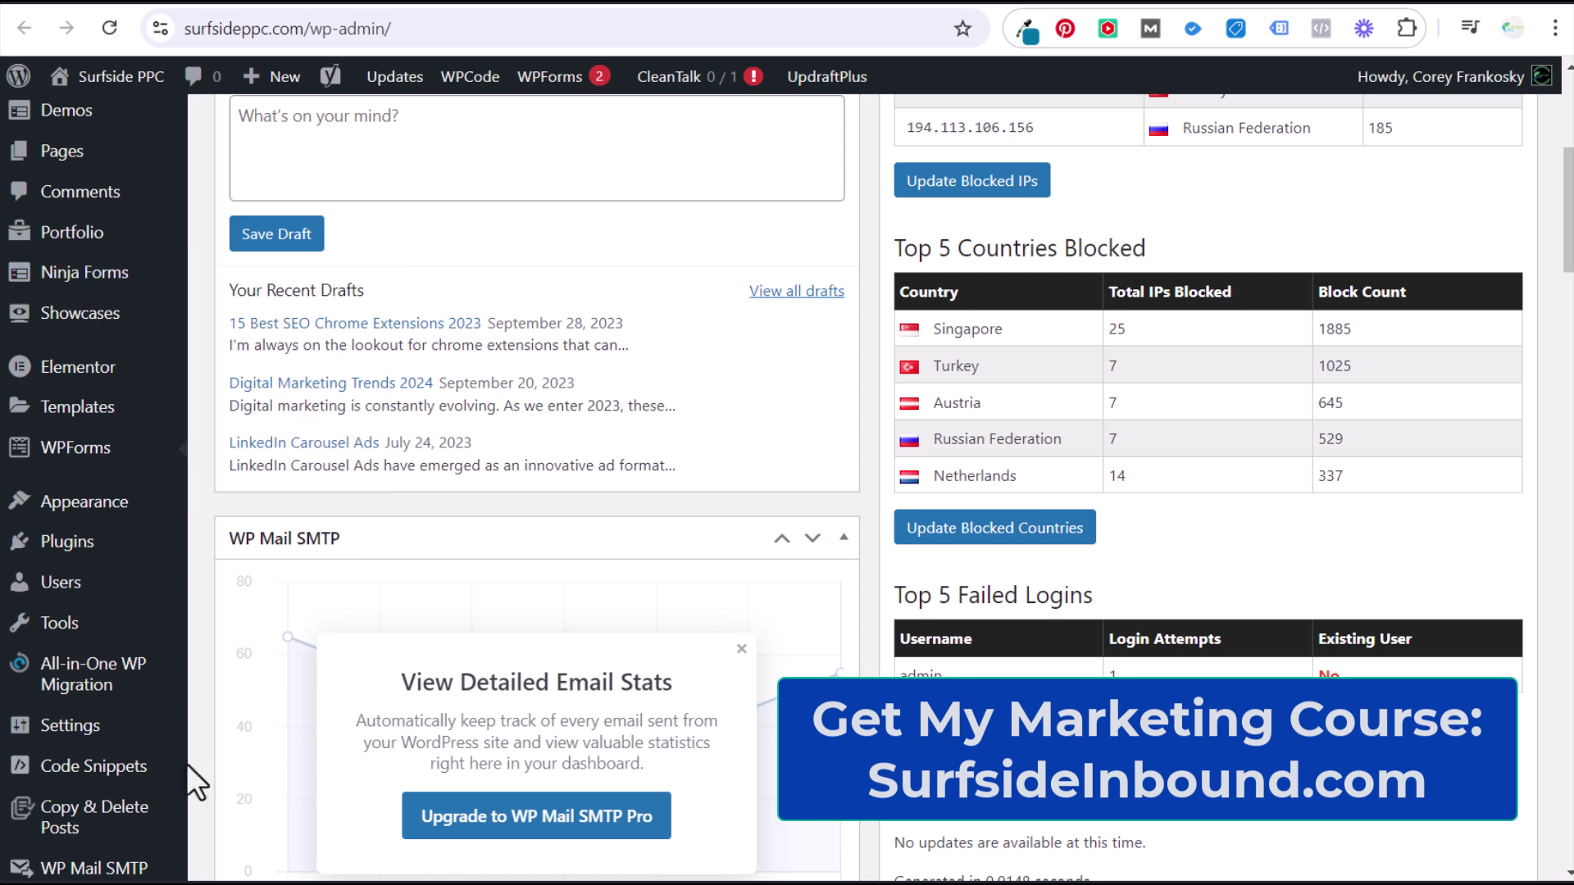
mouse_move(82, 767)
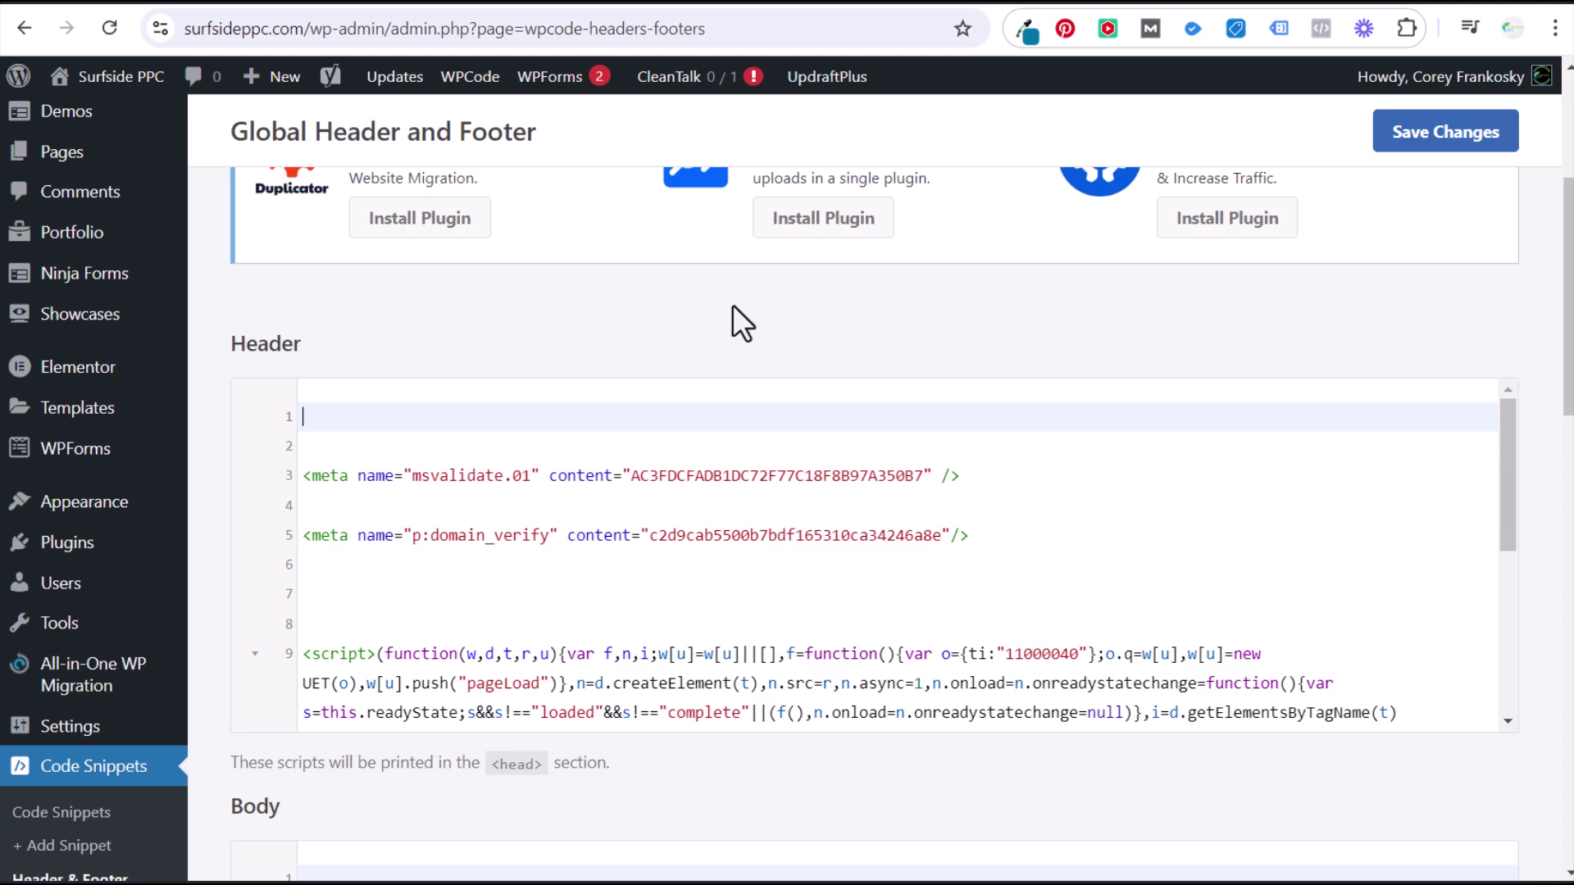
Step: Copy the GTM head snippet and paste it at line 1 of the WPCode Header box
click(288, 7)
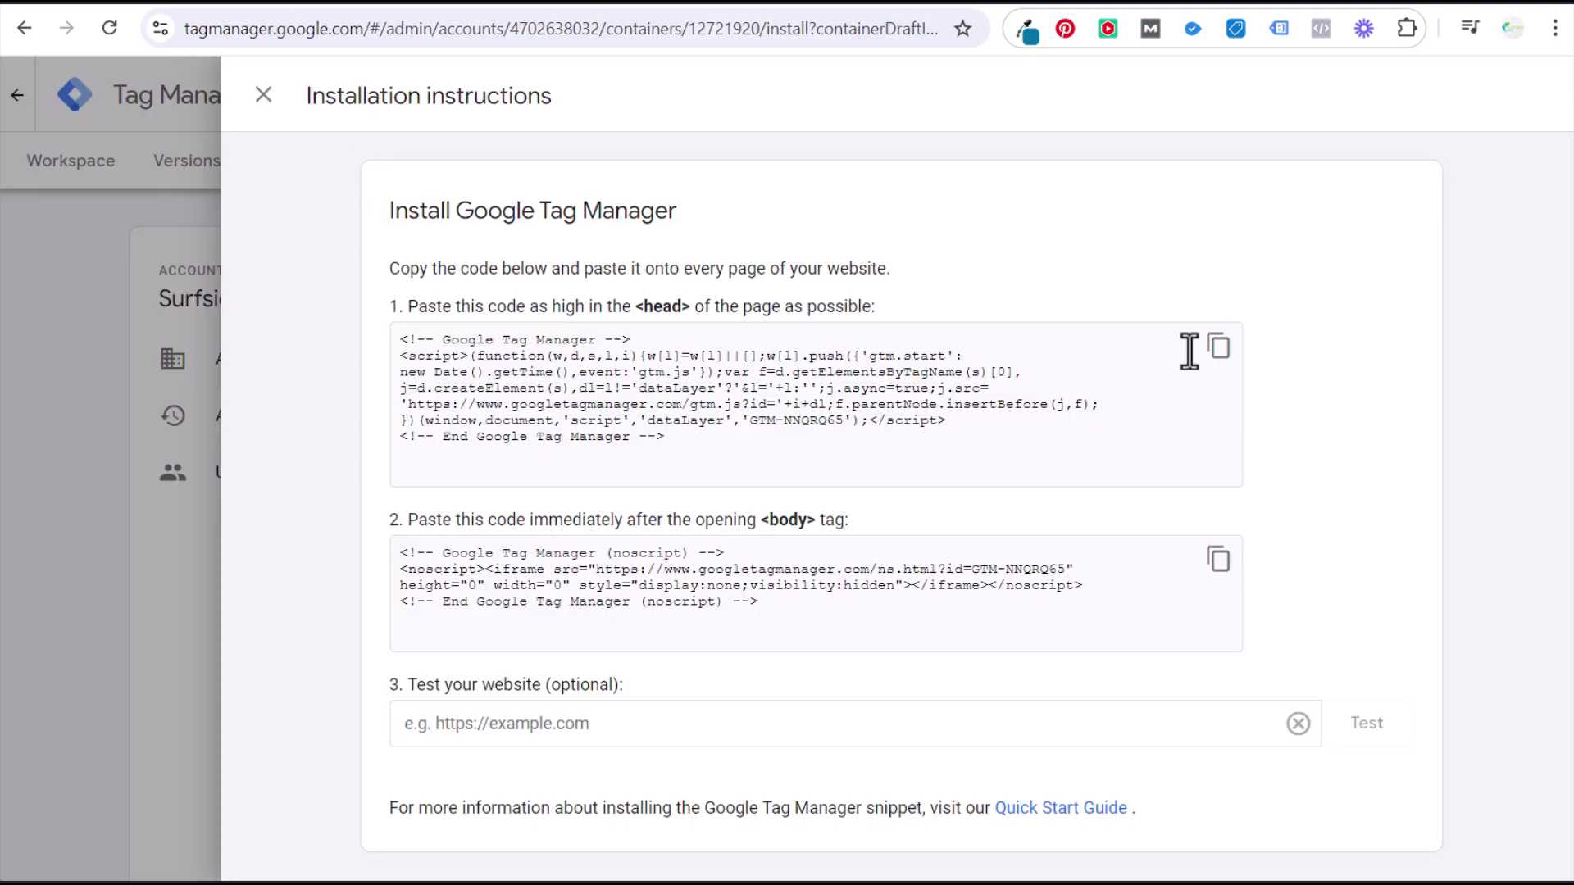
click(1217, 345)
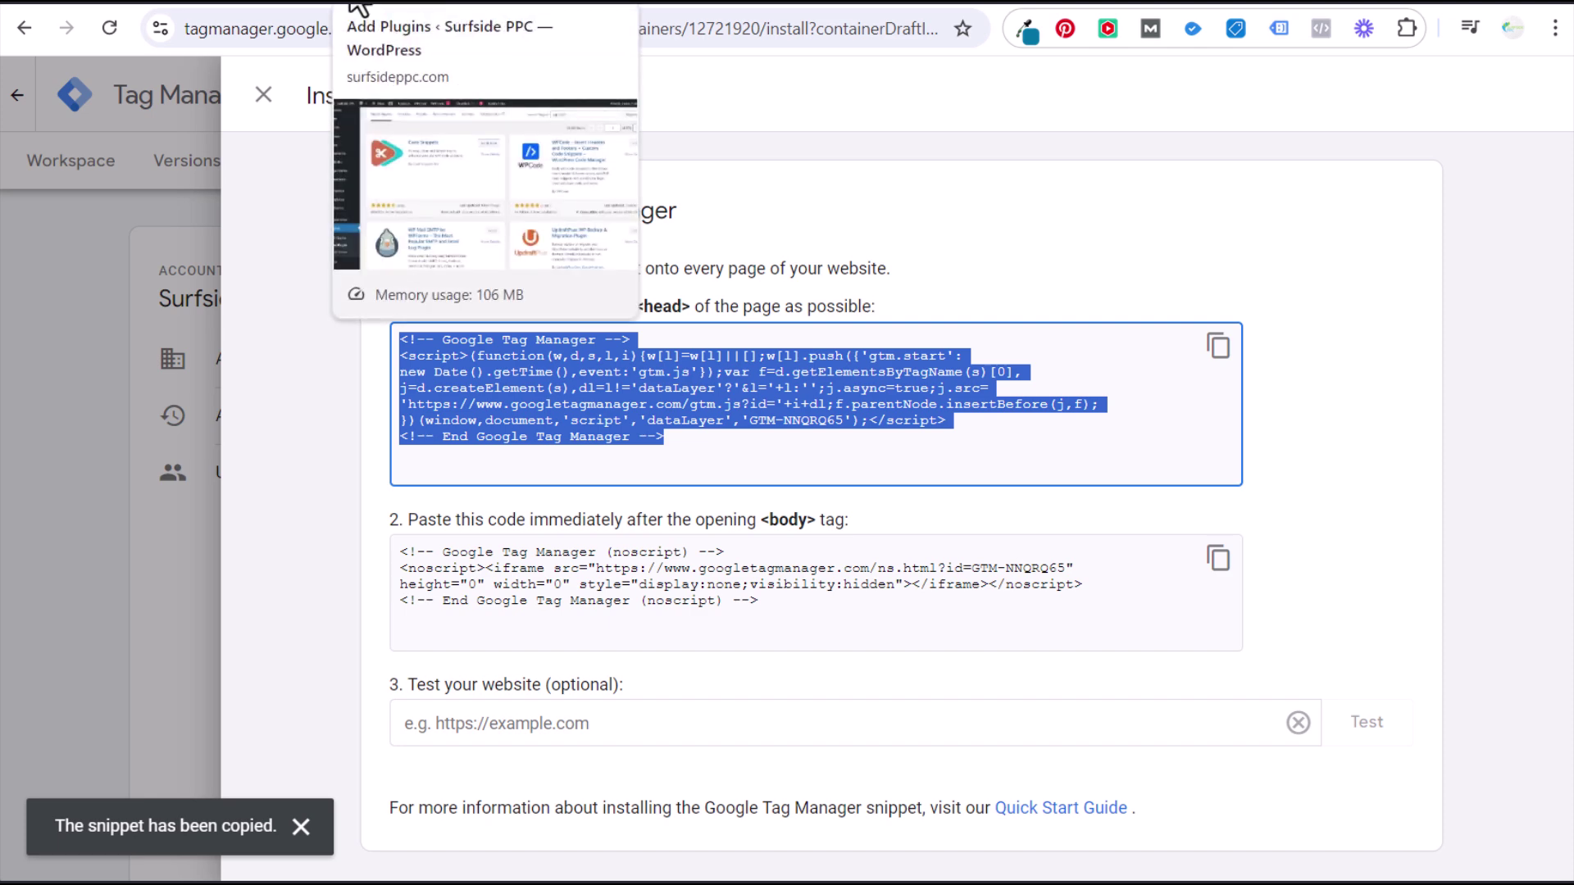
click(377, 8)
key(ctrl+v)
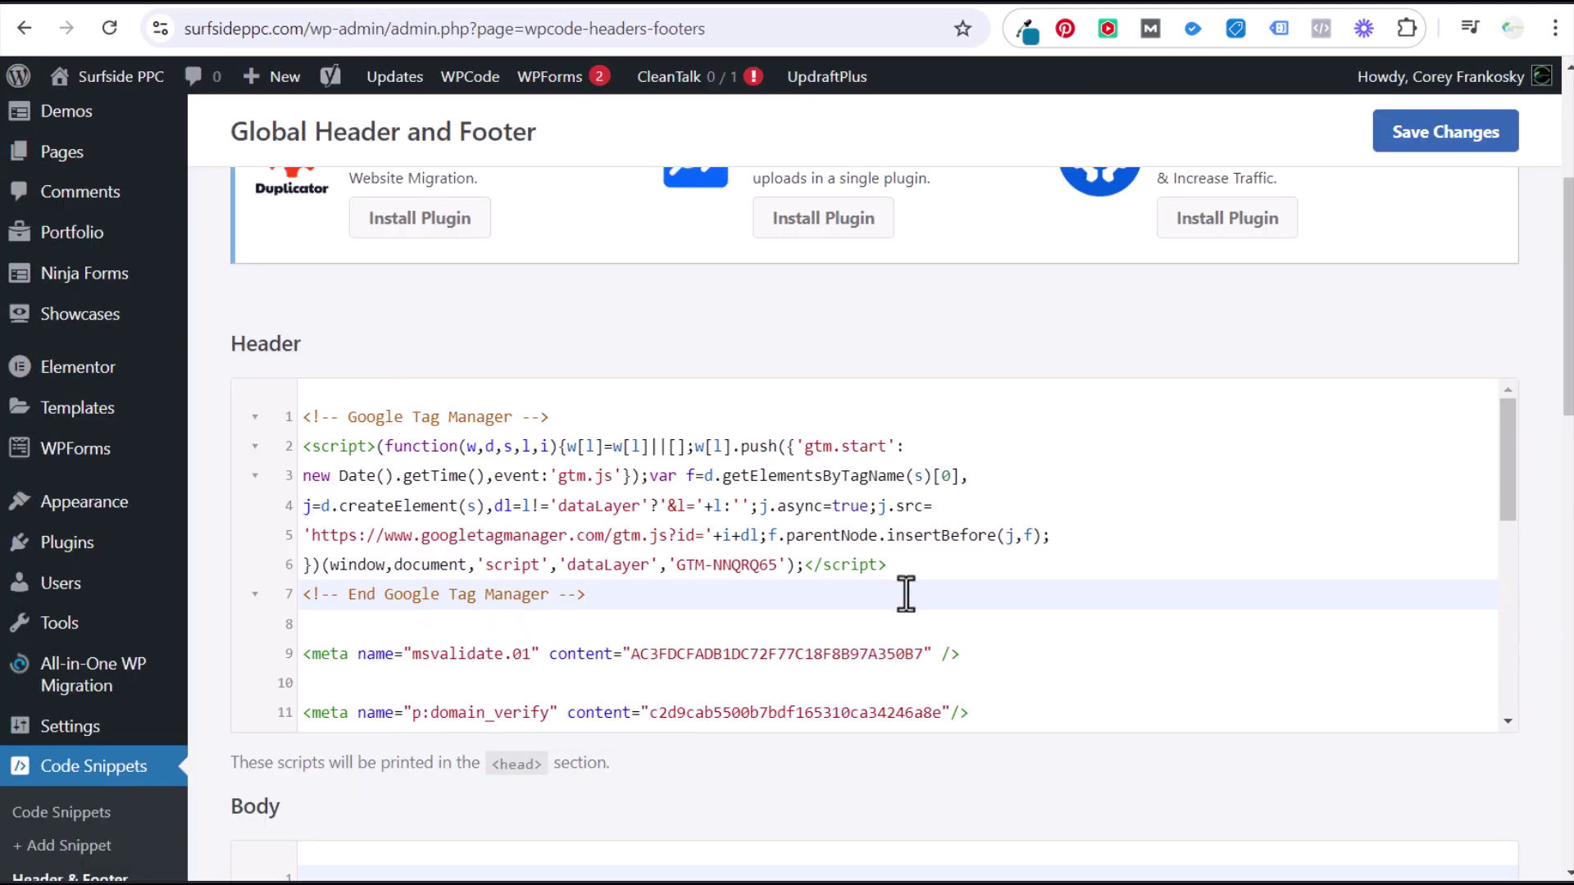
drag(907, 597, 281, 414)
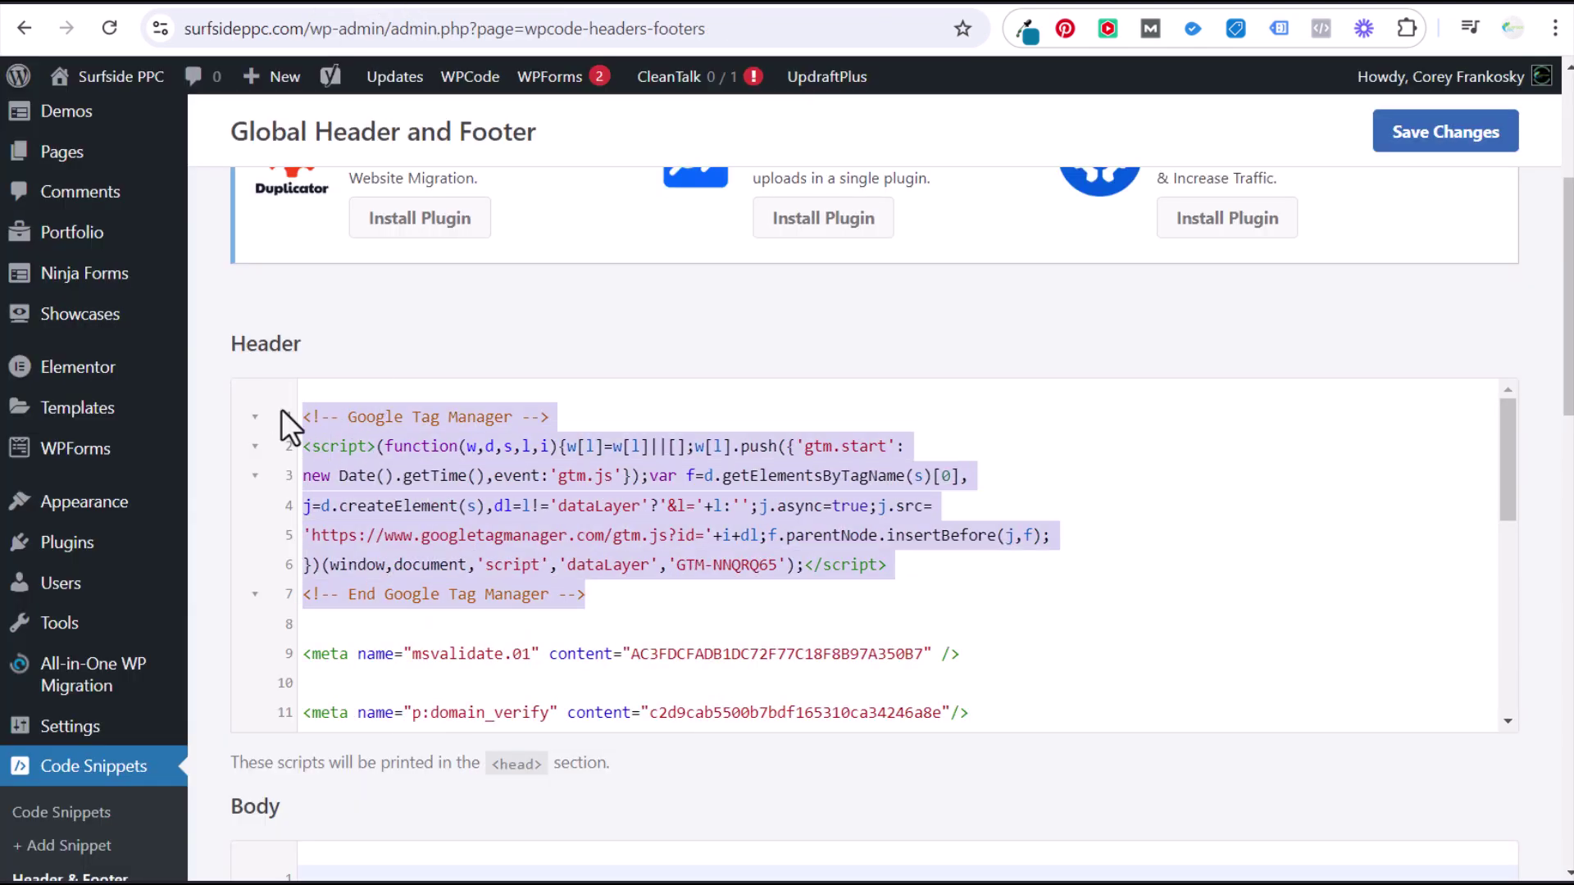
click(315, 416)
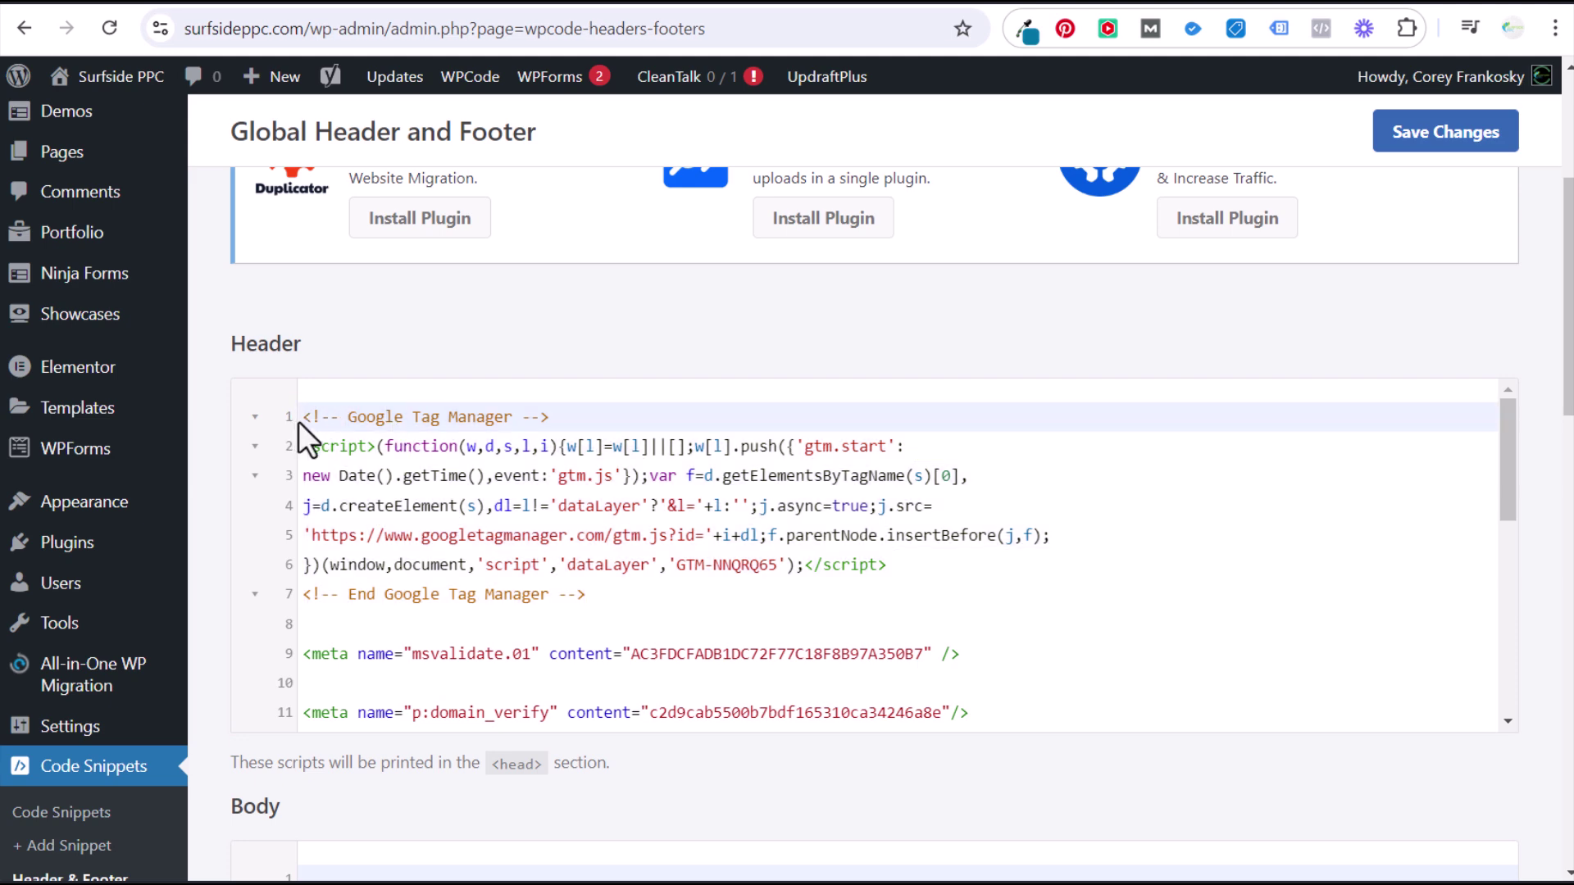
drag(338, 416, 718, 565)
click(717, 566)
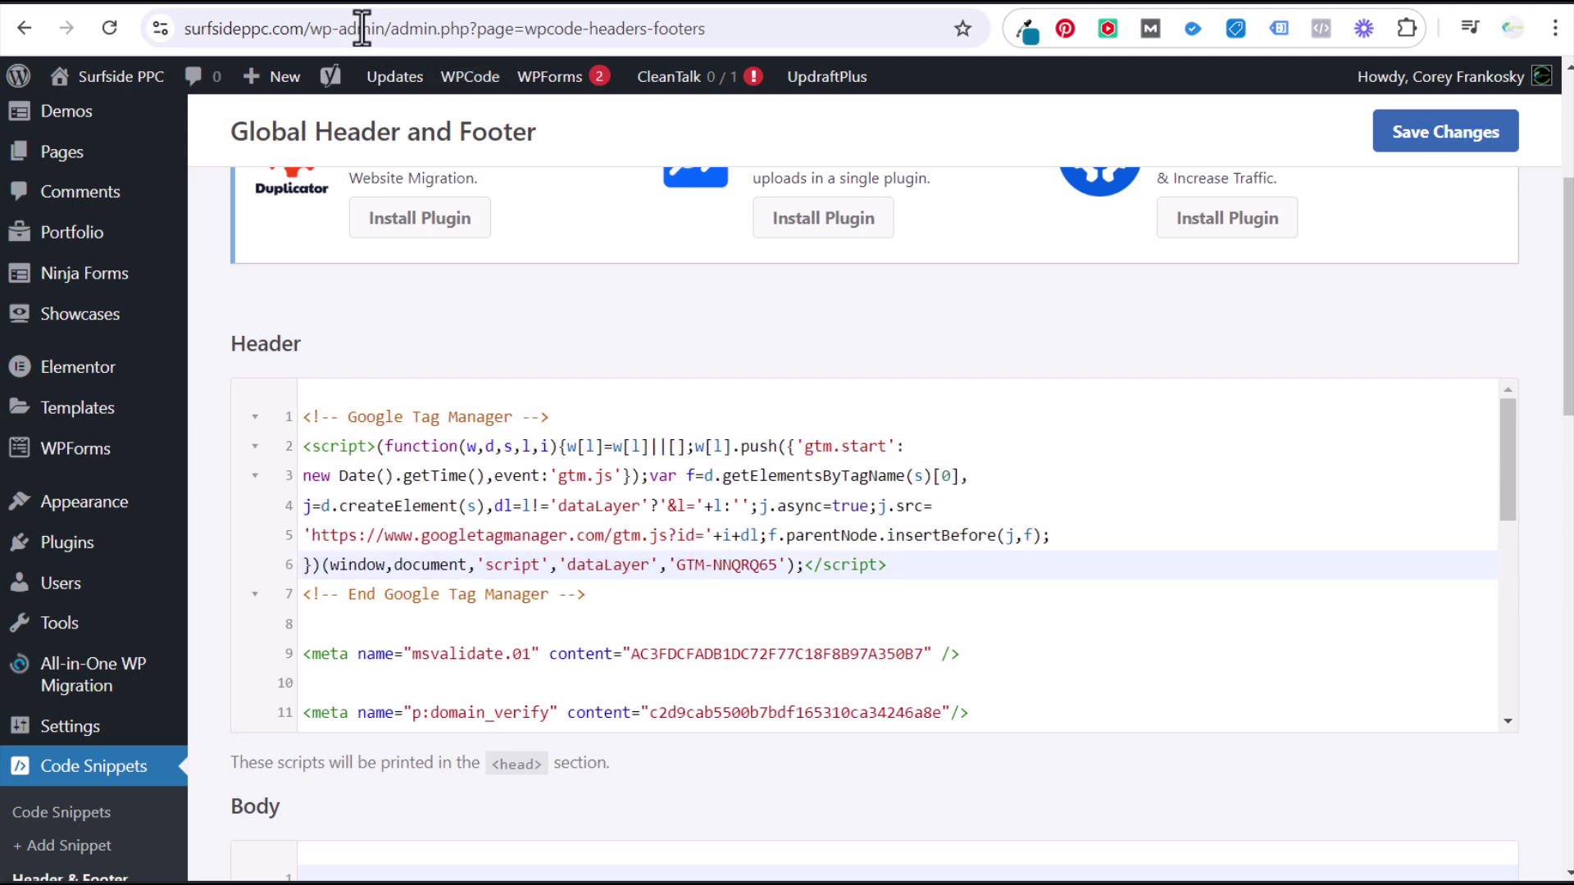
Step: Copy the GTM noscript snippet and paste it into the WPCode Body box
click(297, 6)
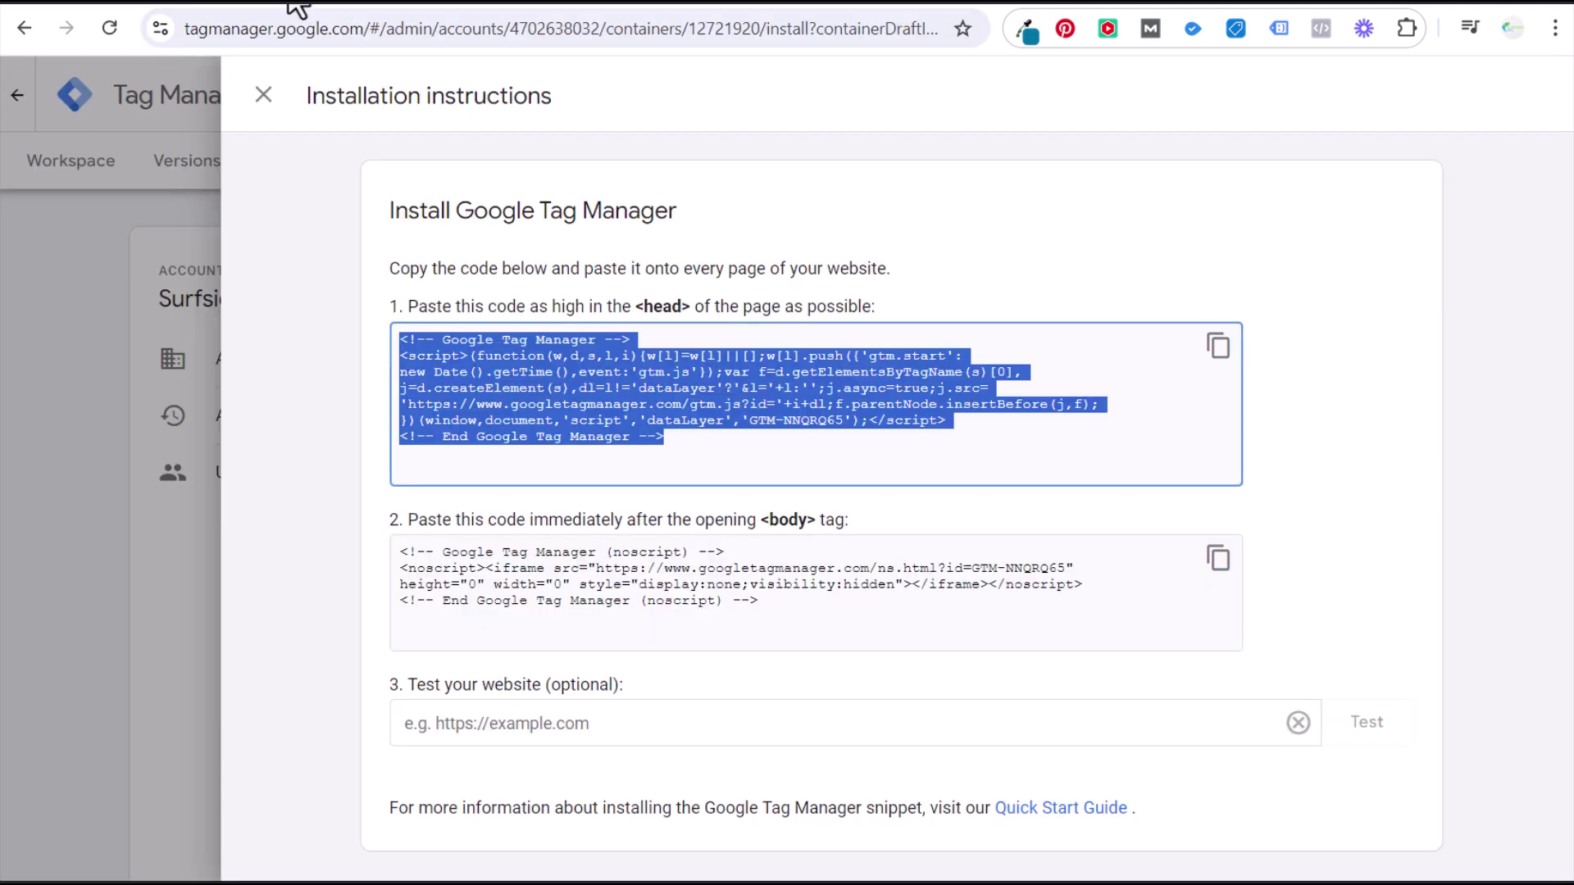
click(1217, 561)
click(296, 7)
scroll(643, 574, down, 10)
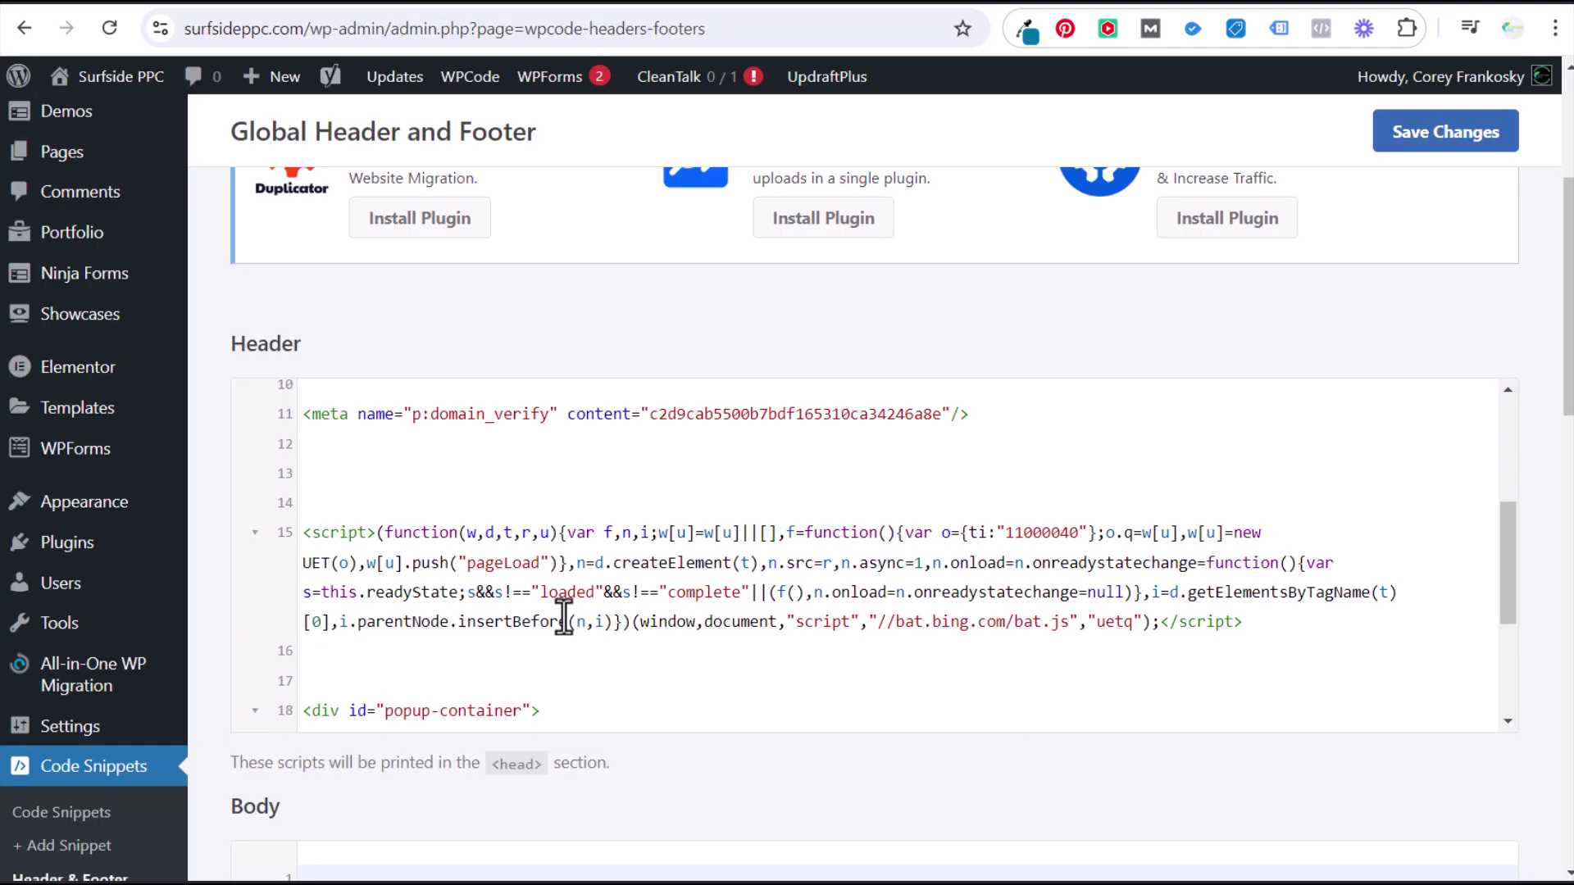
click(467, 771)
key(ctrl+v)
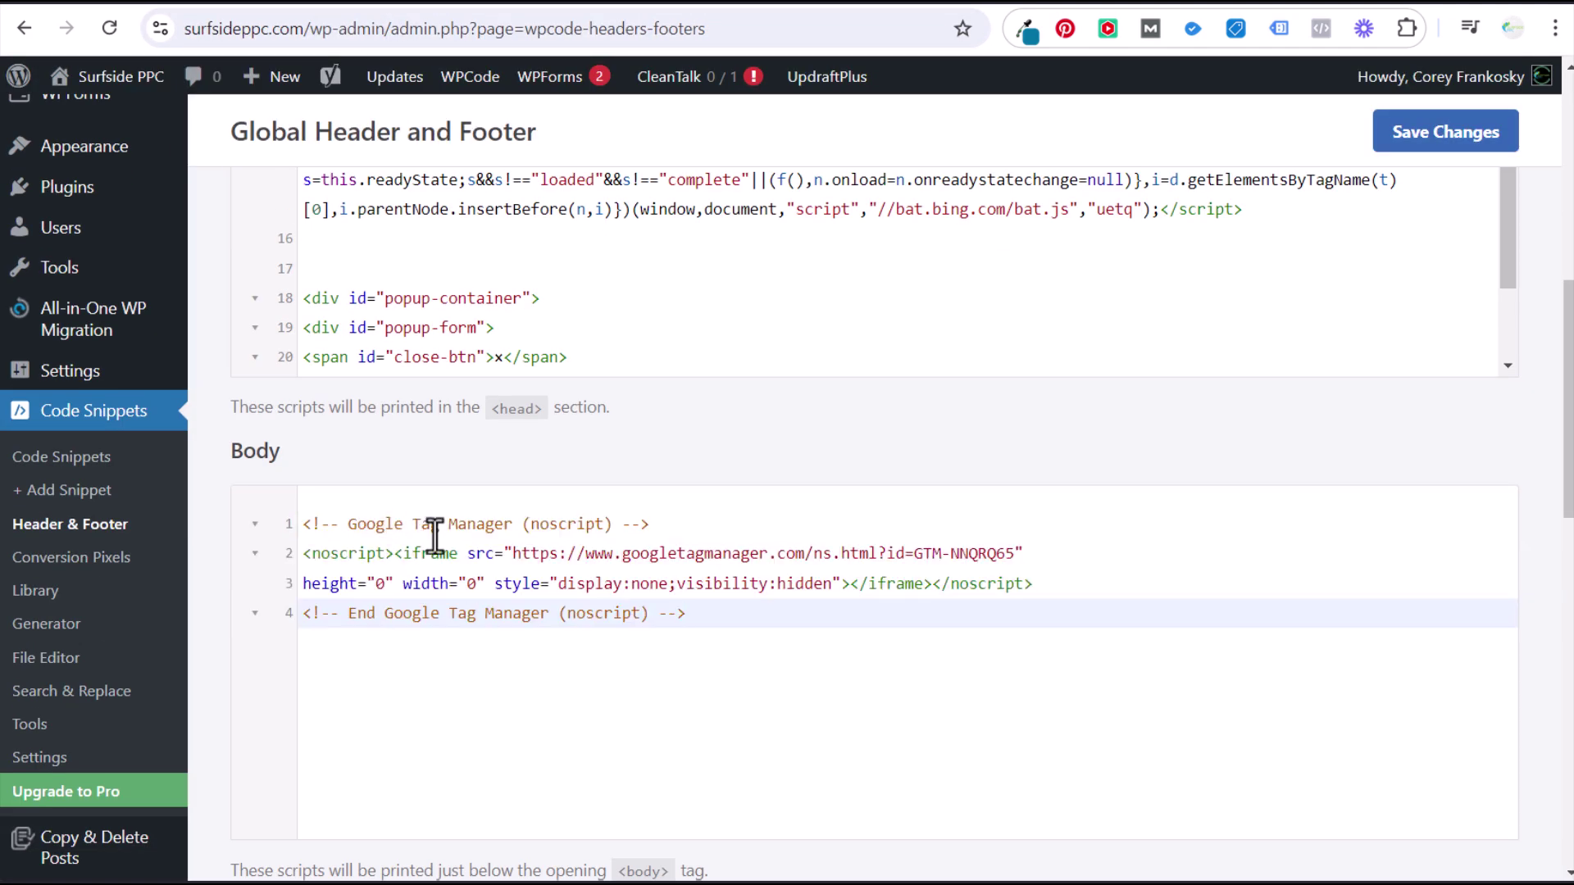
Step: Save the Header & Footer changes and return to the Tag Manager Default Workspace
click(1467, 136)
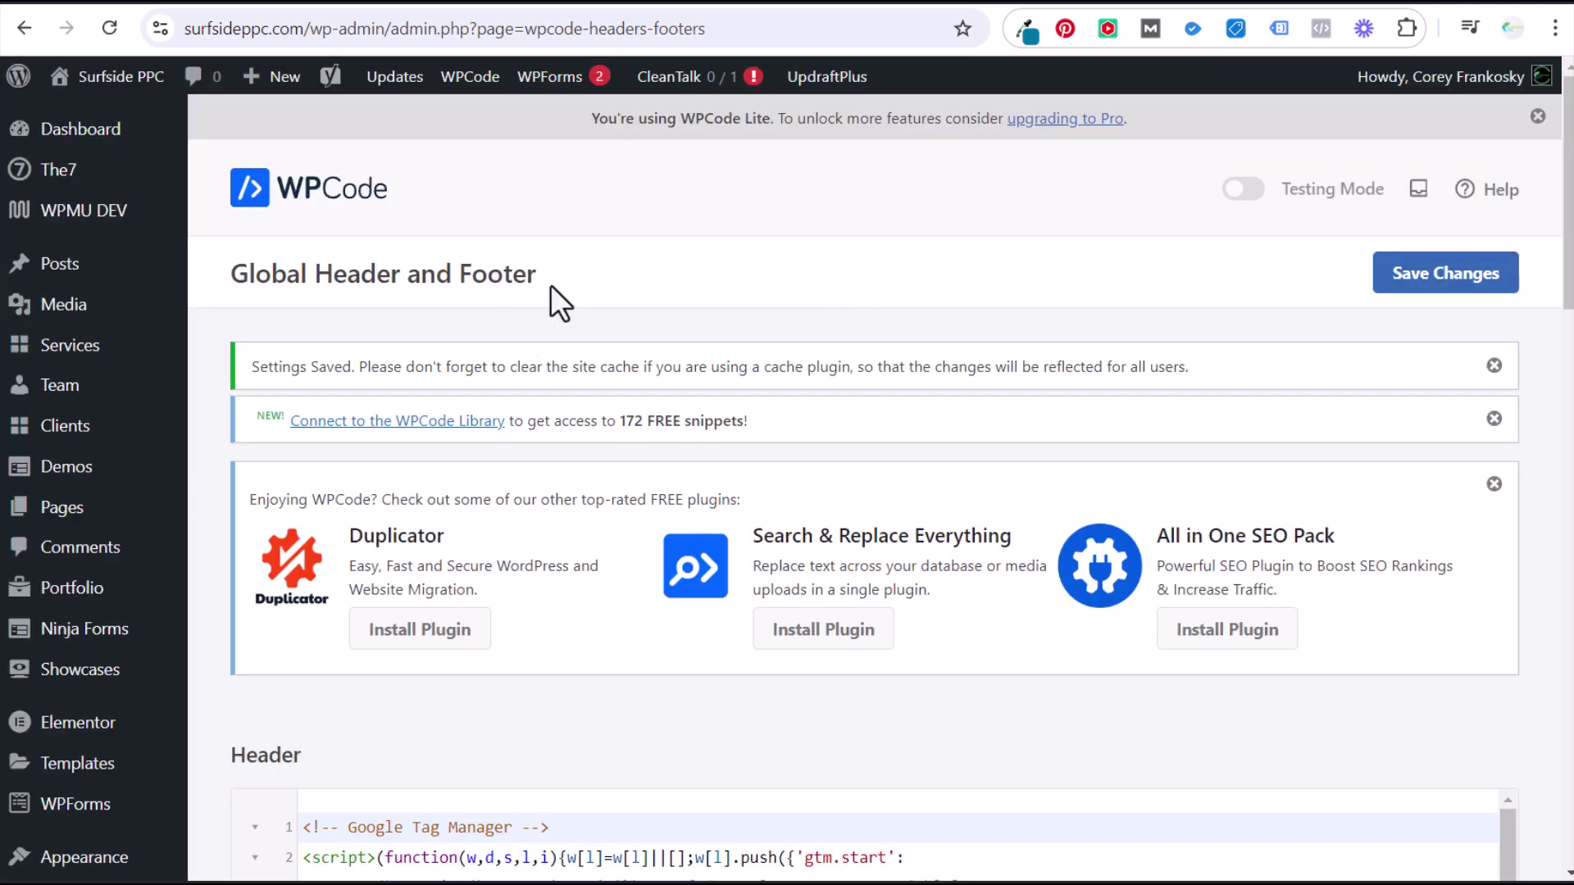
click(297, 4)
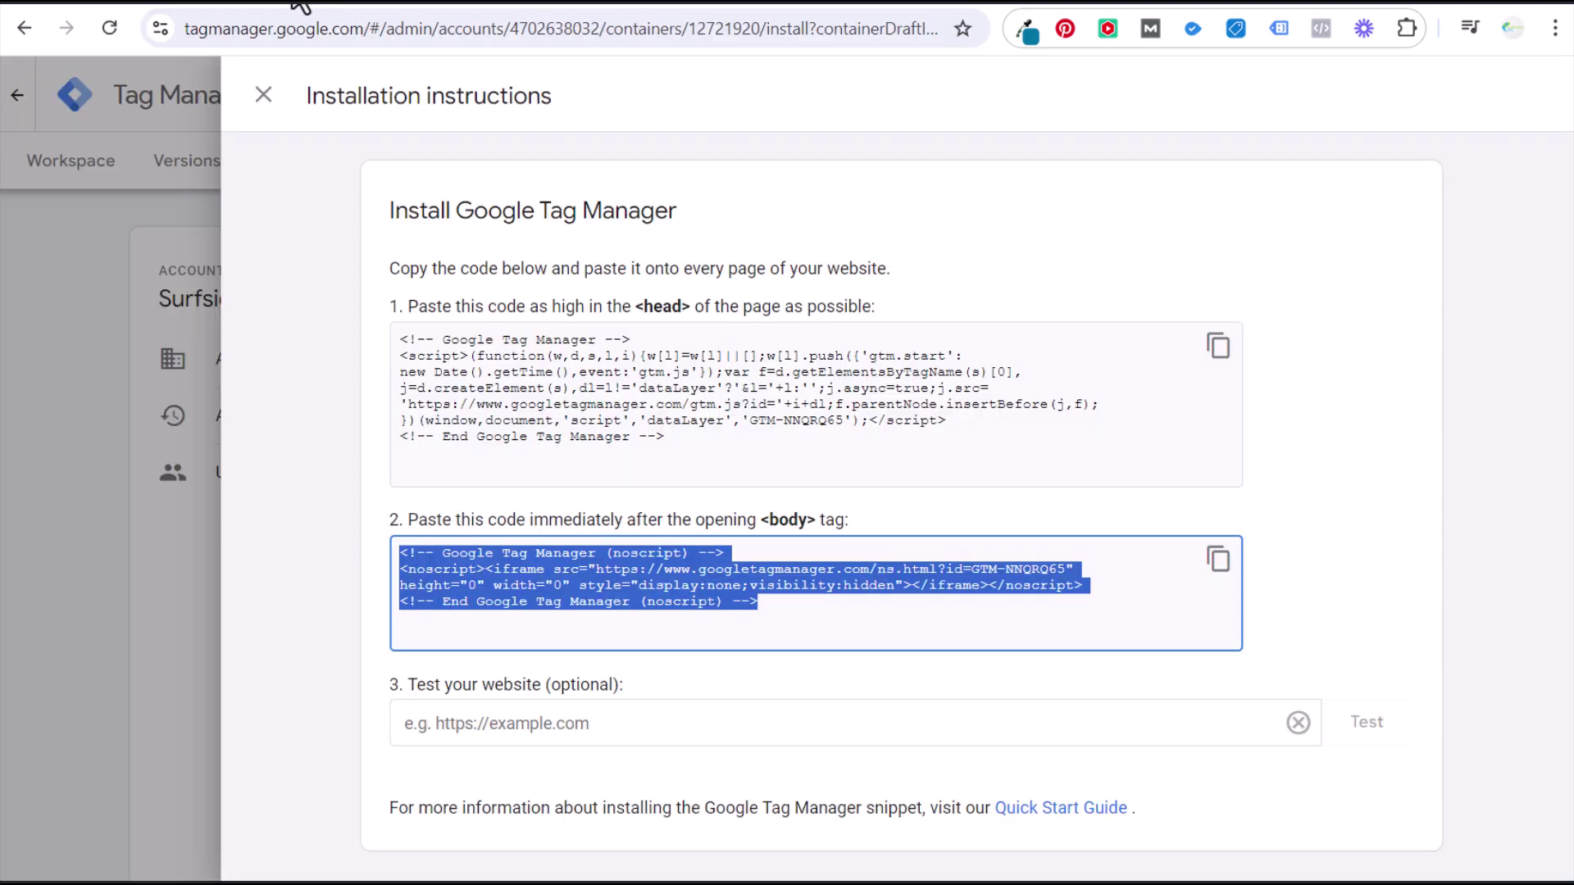
click(269, 96)
click(97, 170)
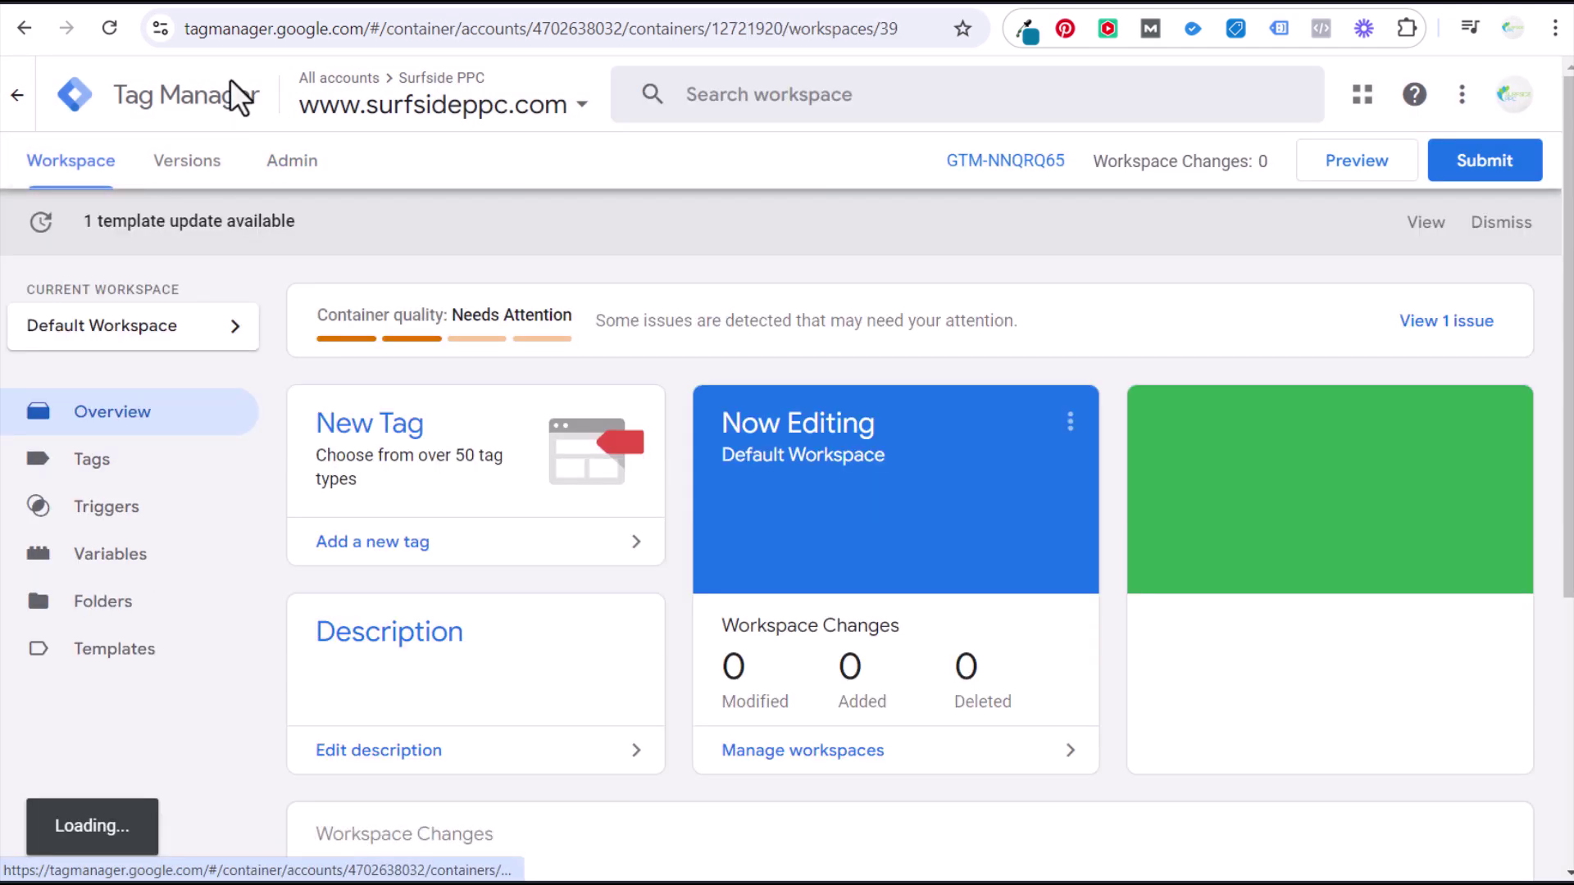
Step: Start a new website conversion action from the Google Ads conversions summary
click(324, 3)
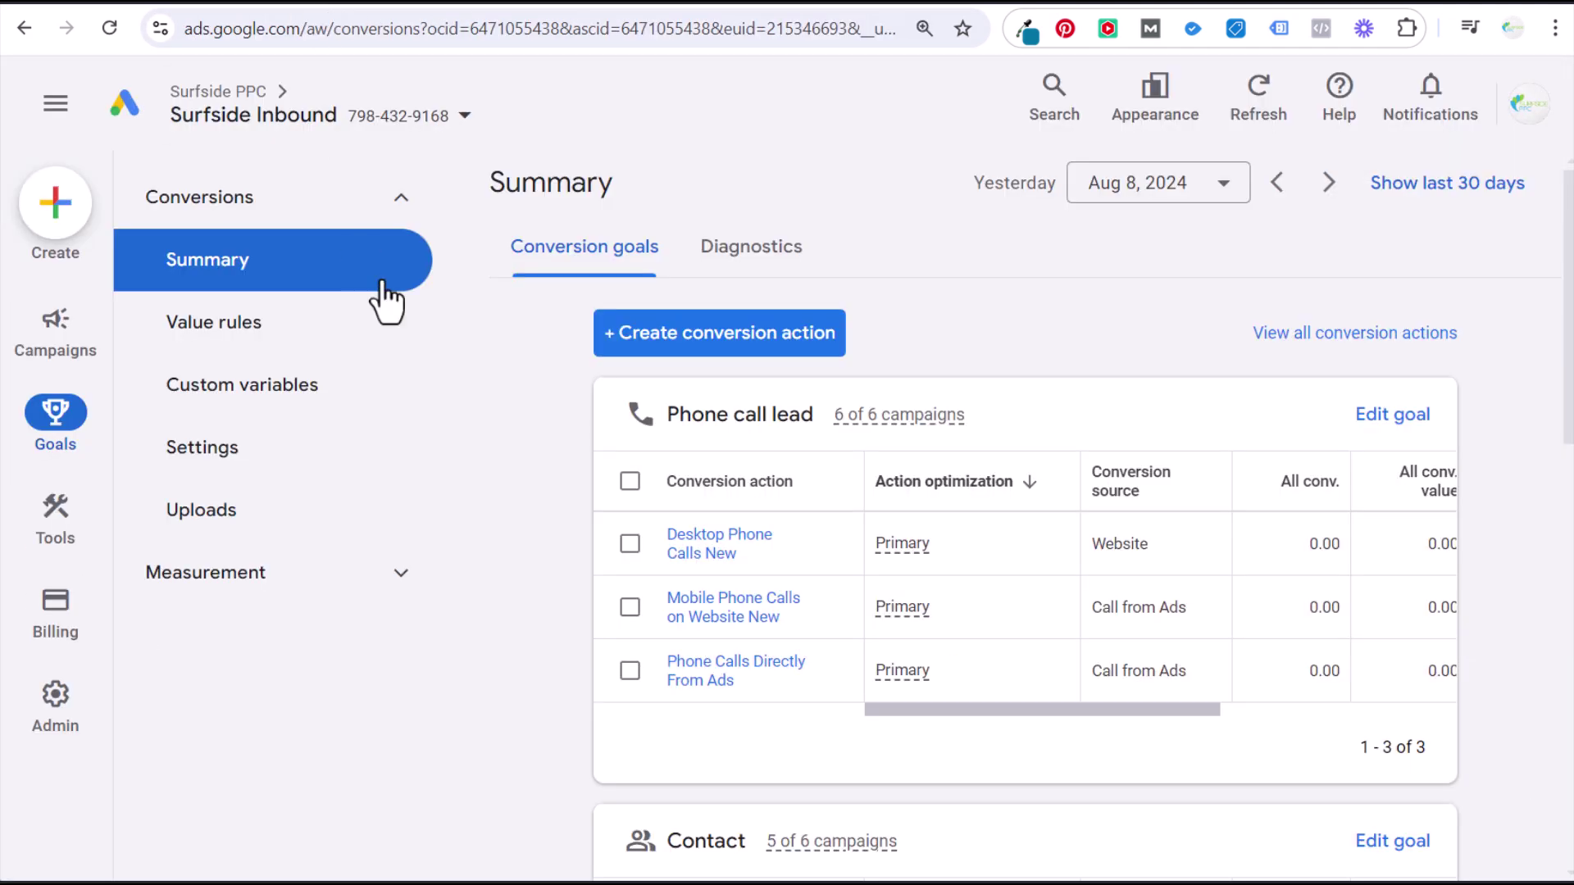
click(725, 344)
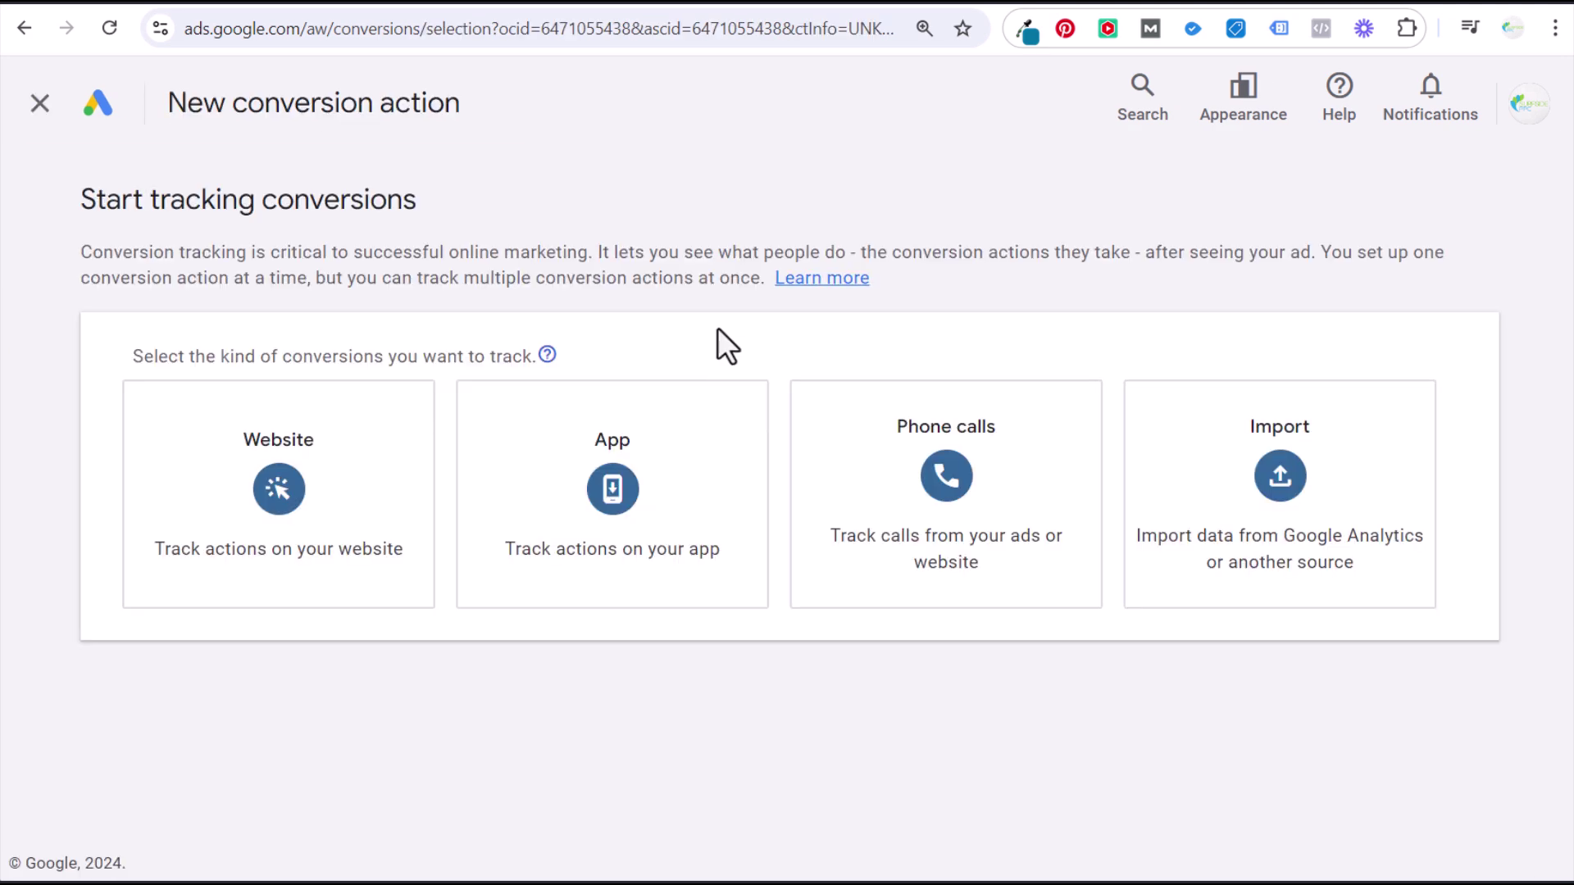
click(285, 504)
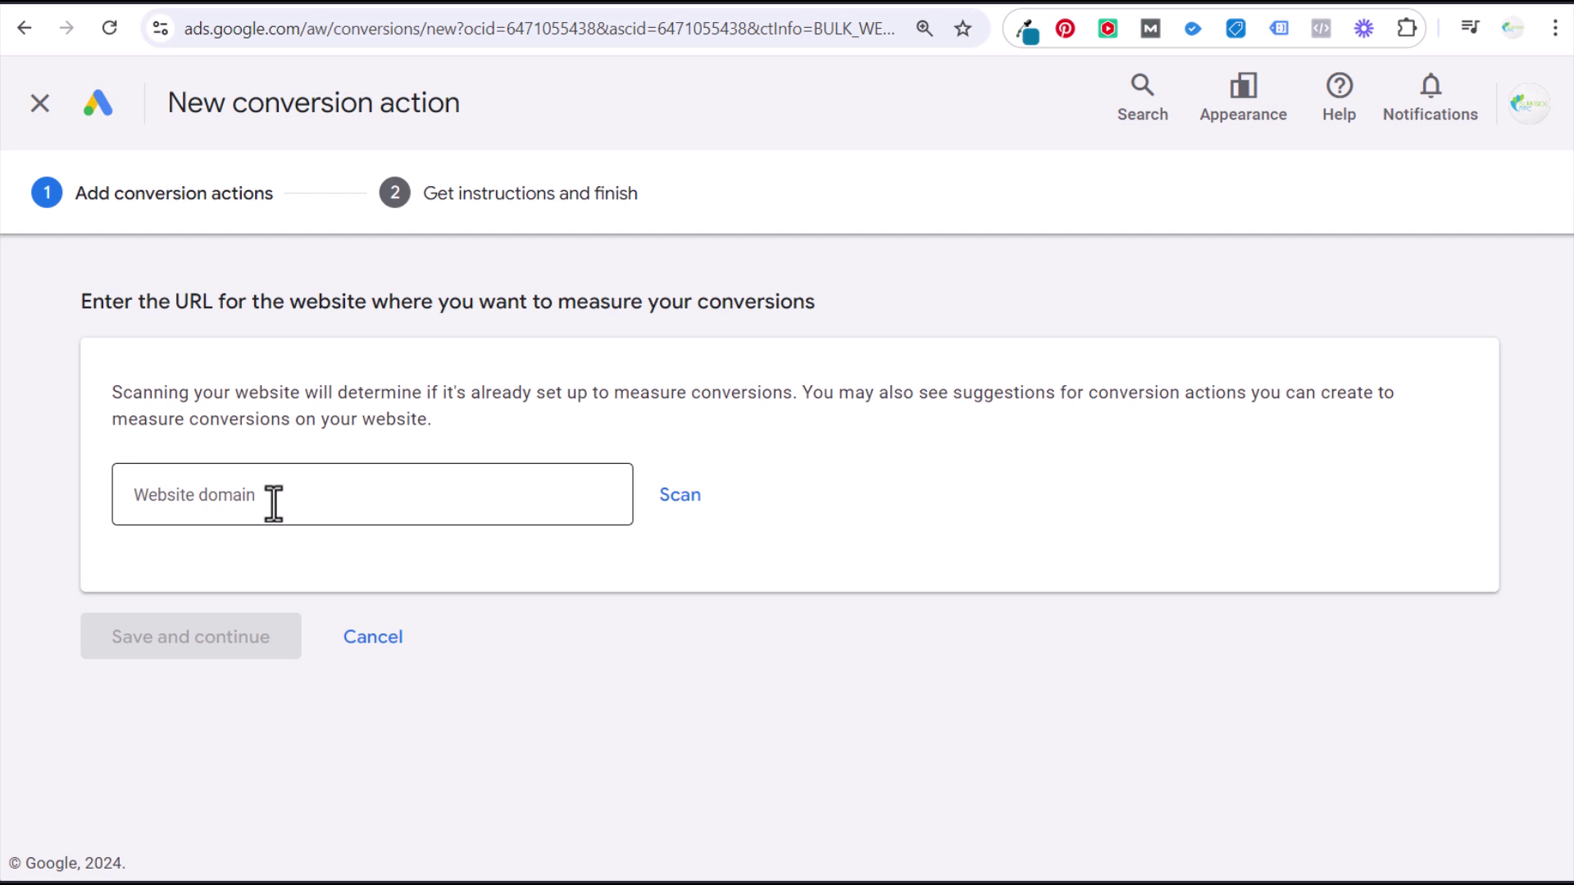
click(273, 503)
text(https://surfsideppc.com)
click(679, 494)
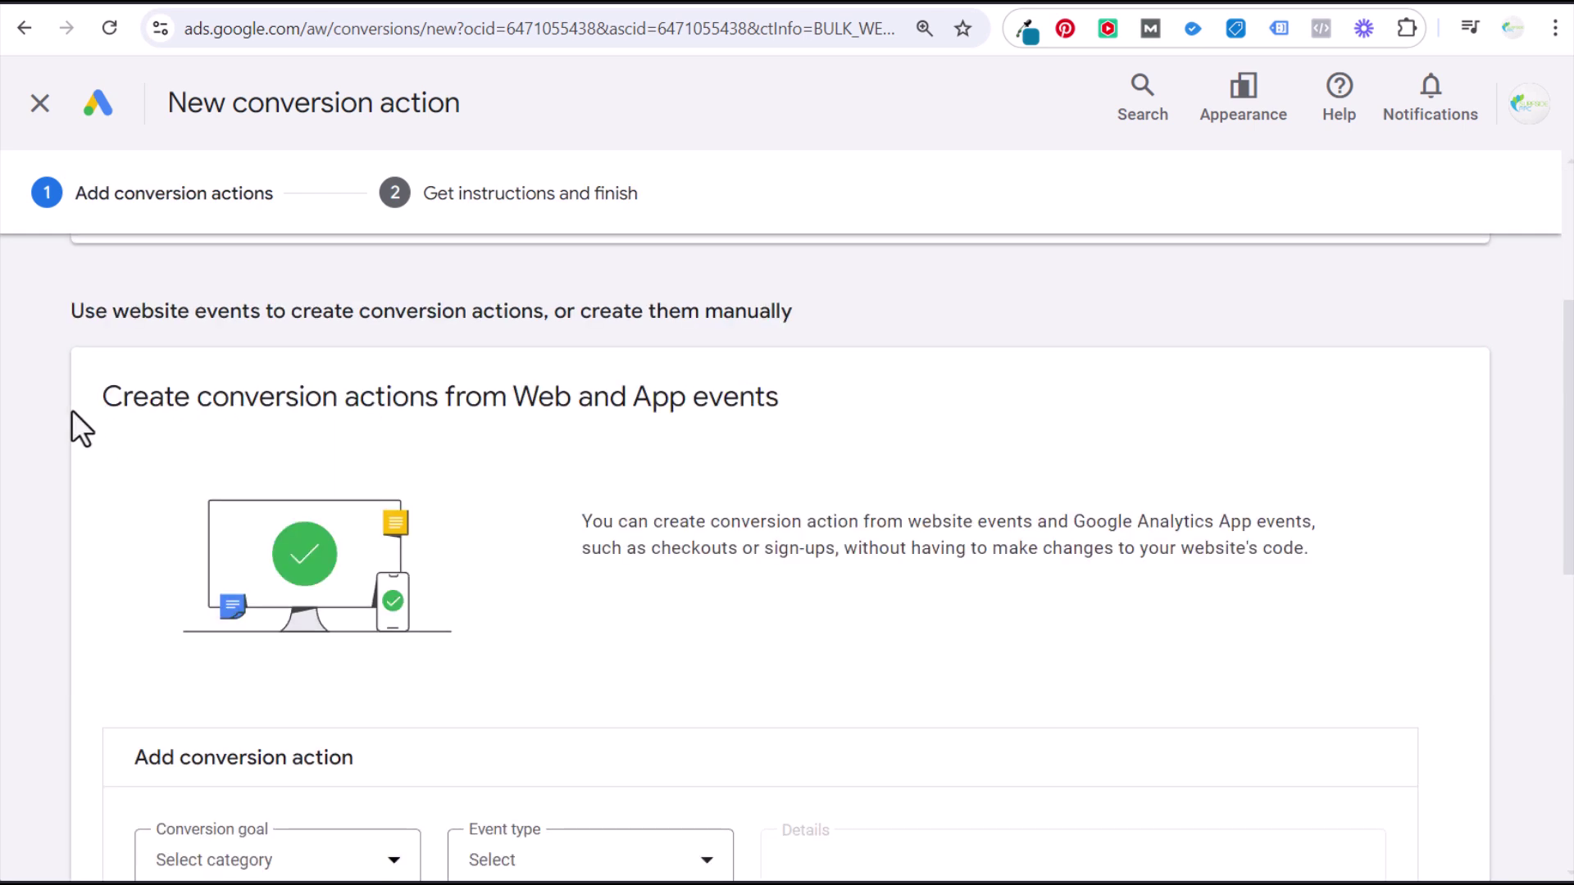
drag(71, 412, 935, 439)
click(932, 426)
scroll(930, 414, down, 5)
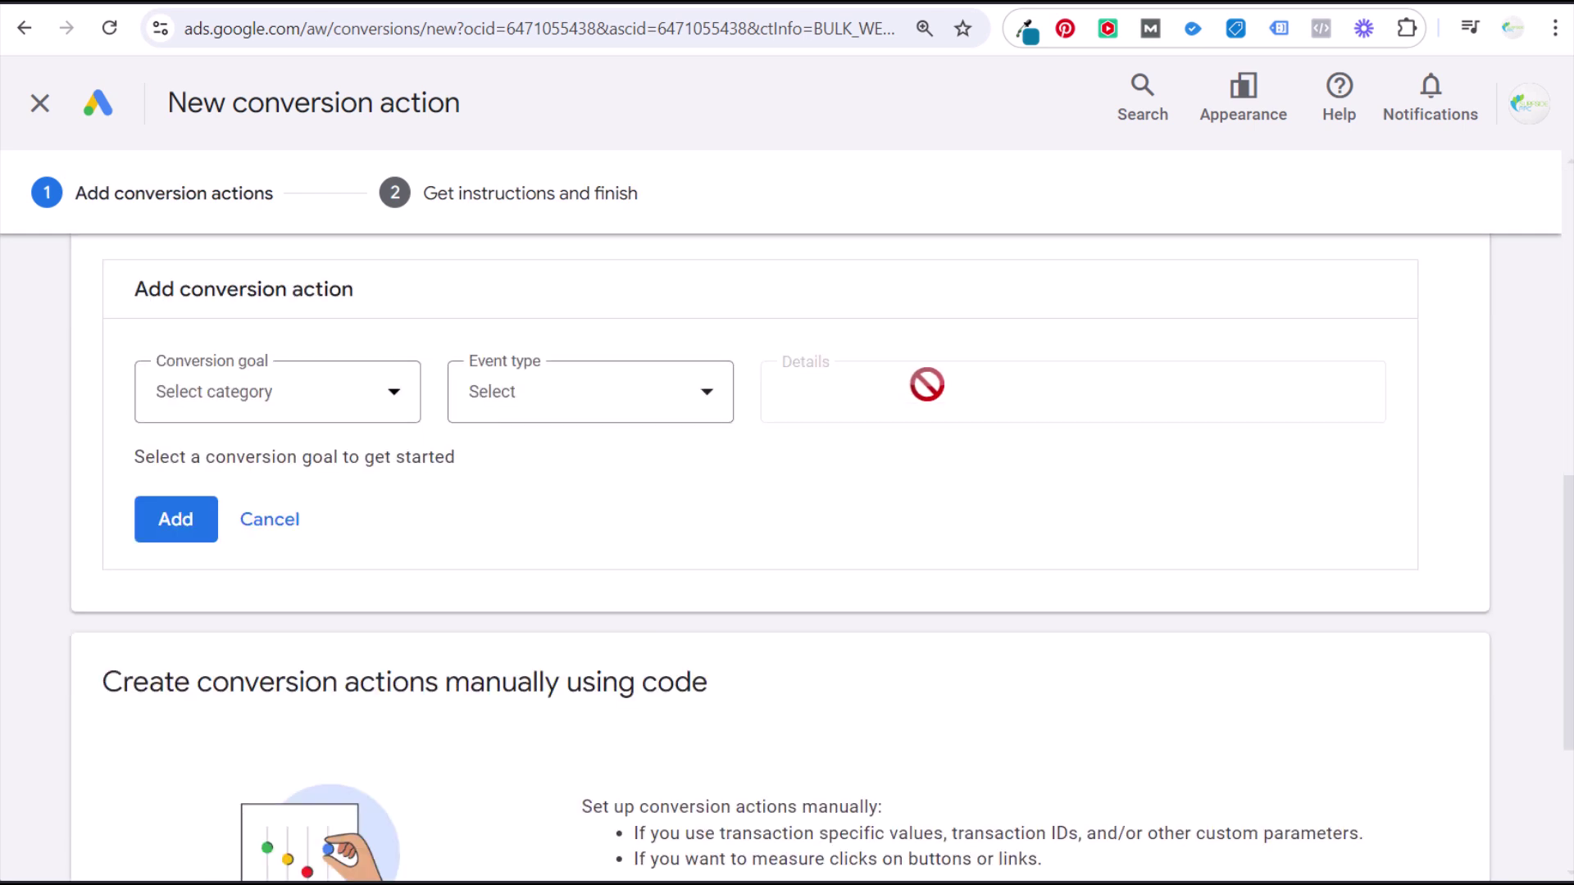
scroll(927, 384, down, 4)
drag(100, 379, 547, 378)
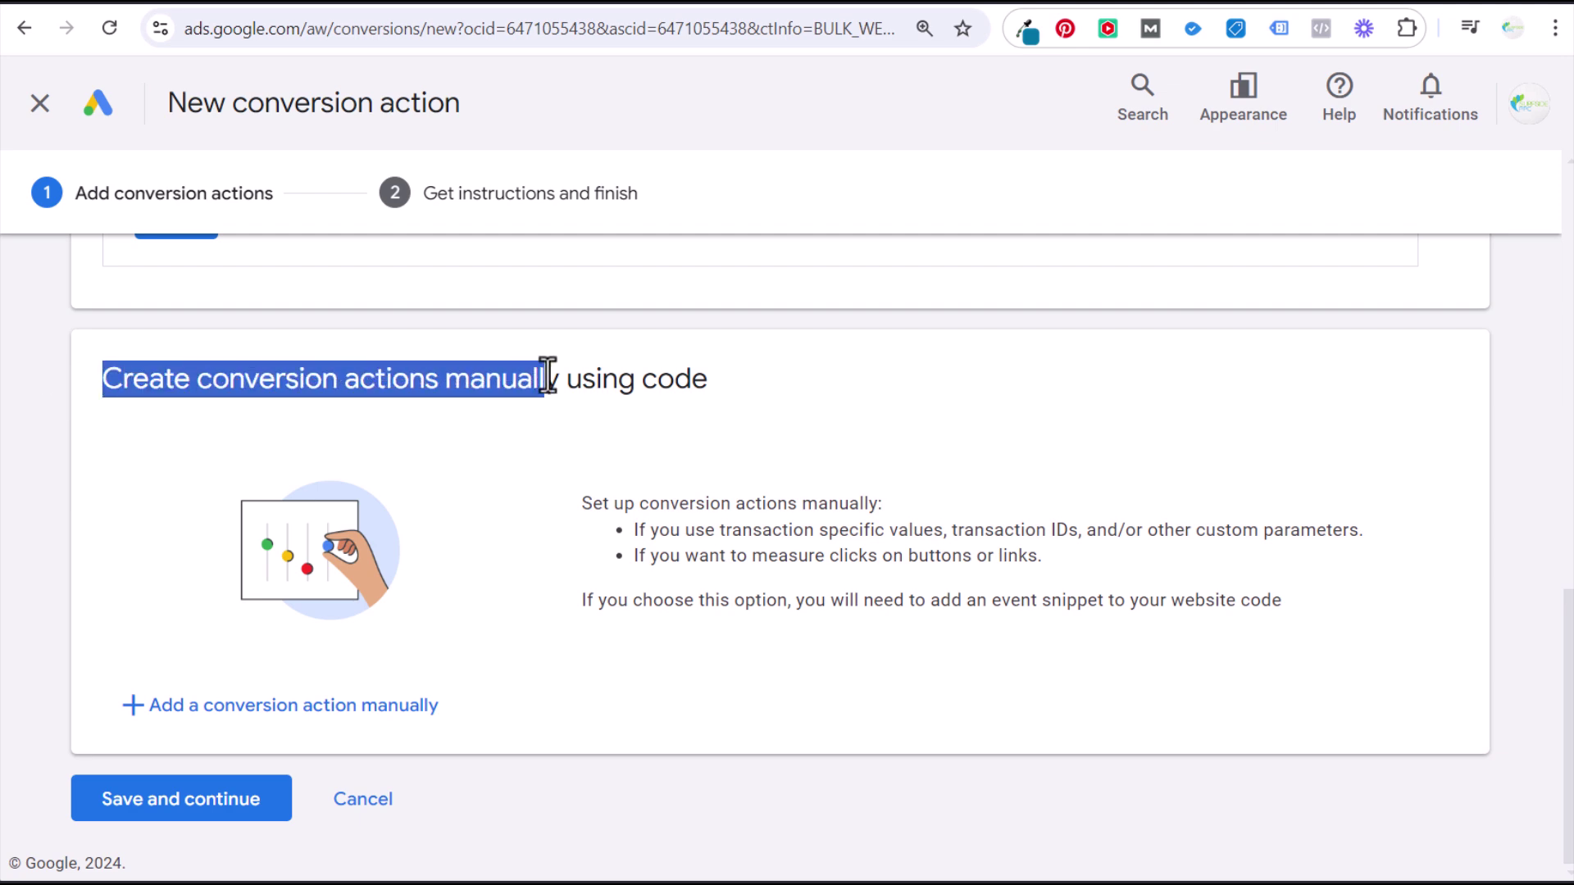
click(629, 377)
Step: Add the conversion action manually and pick Contact from the goal category list
click(306, 709)
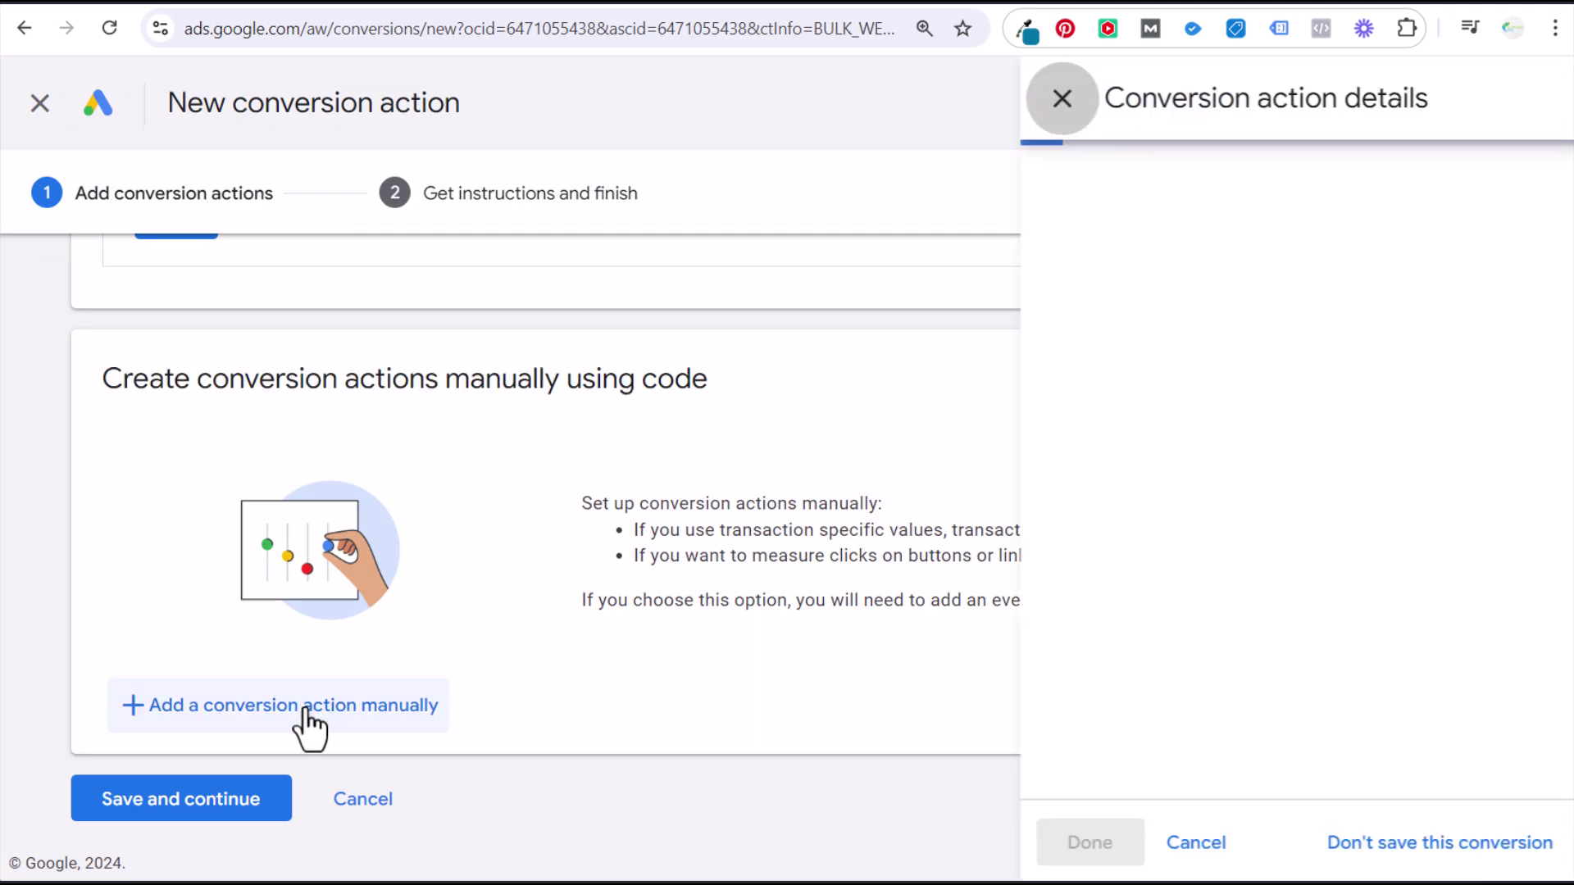
scroll(1152, 373, down, 2)
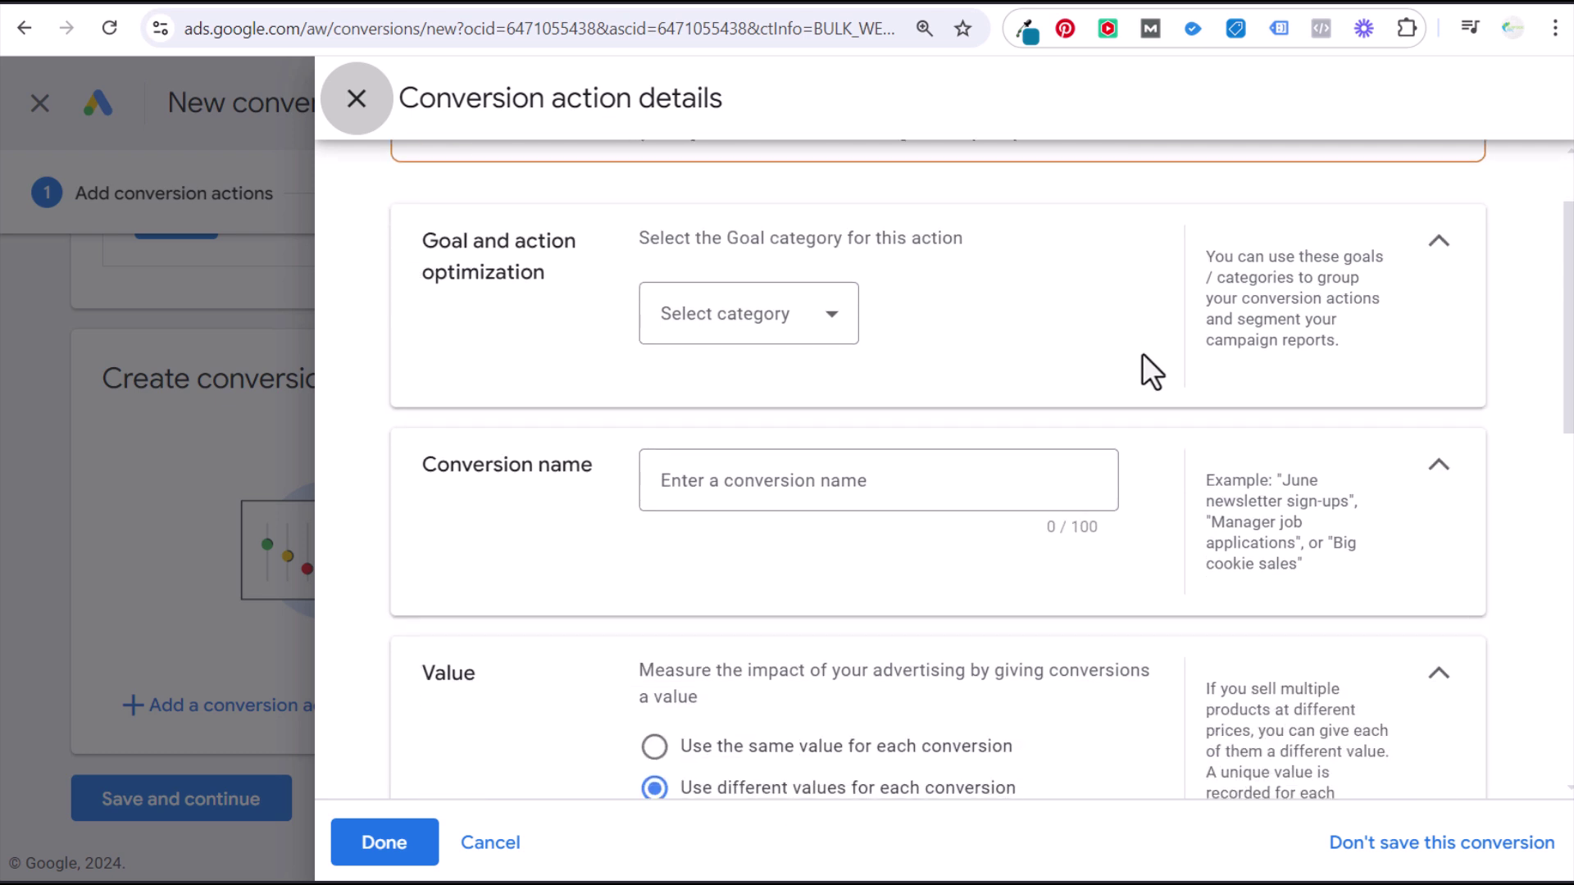
click(816, 319)
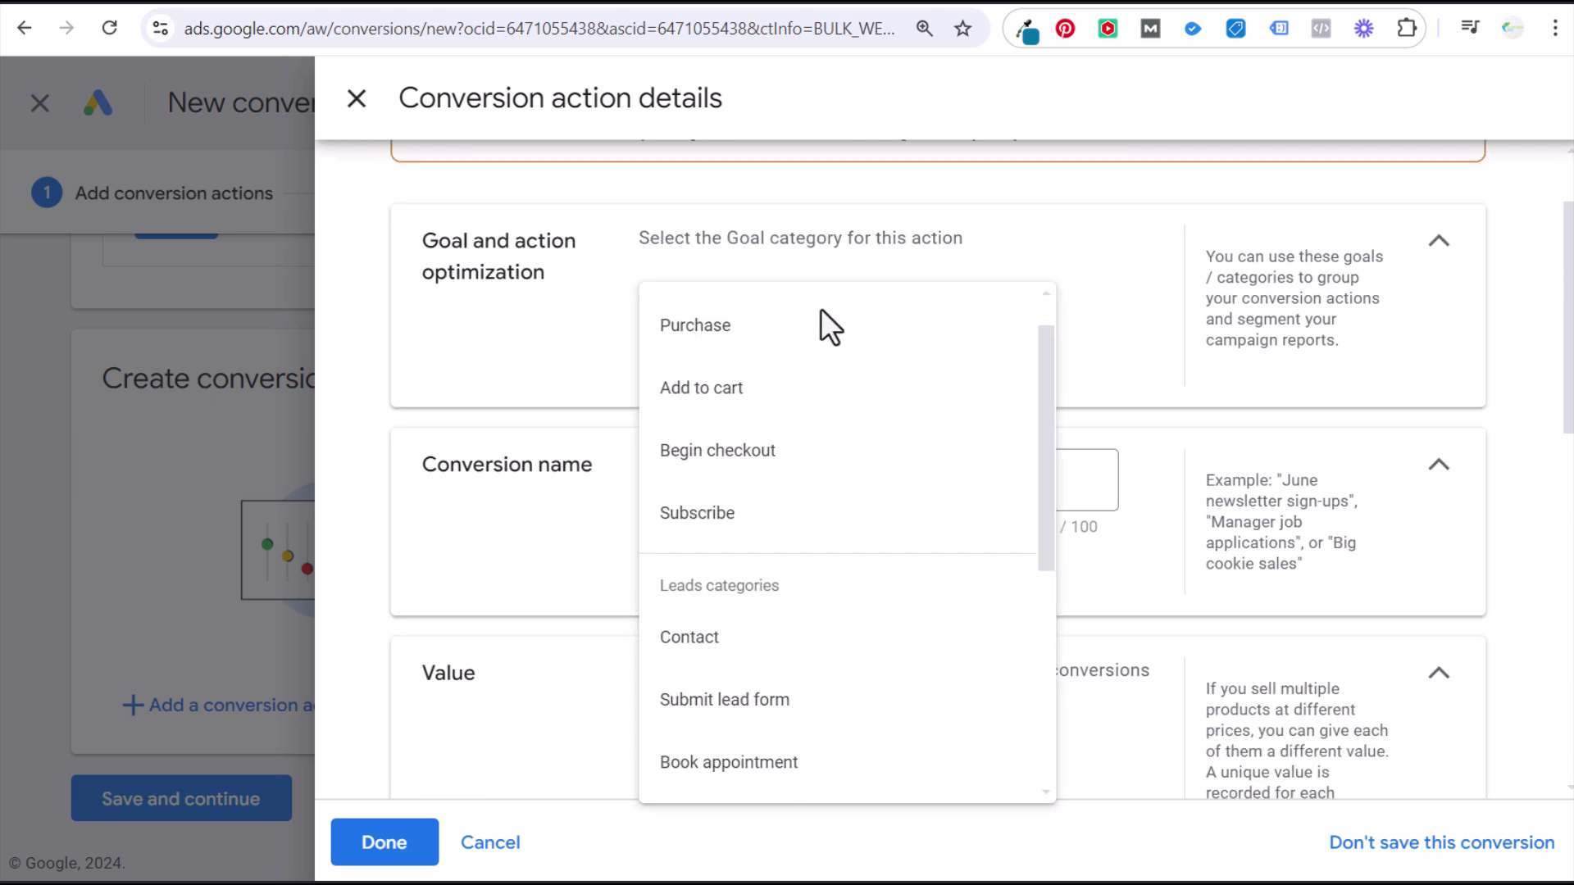
scroll(869, 426, down, 4)
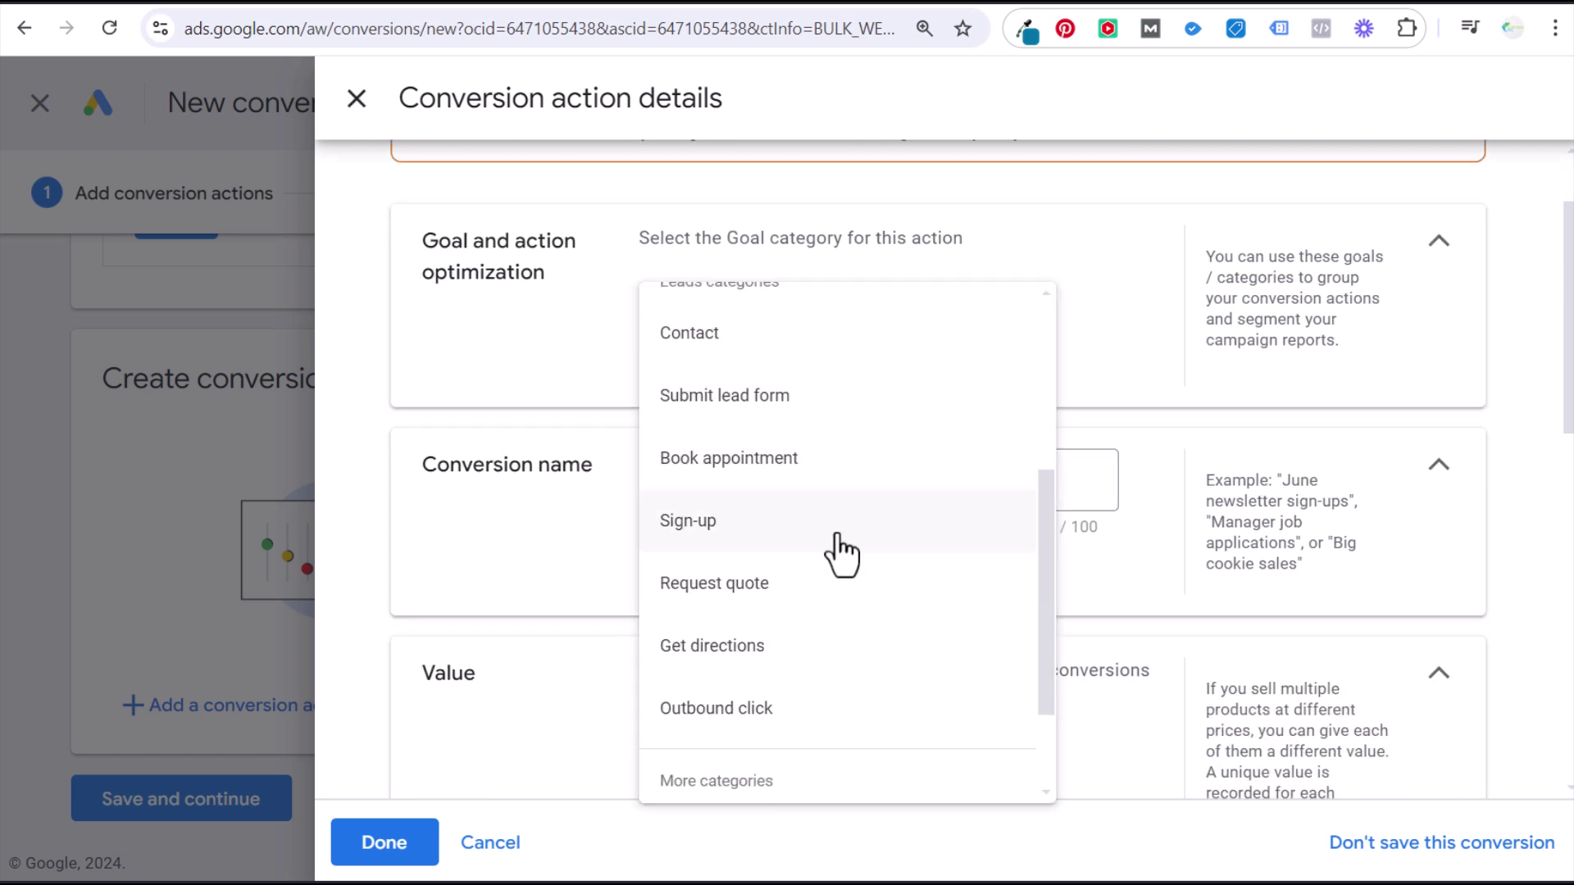
scroll(819, 509, up, 3)
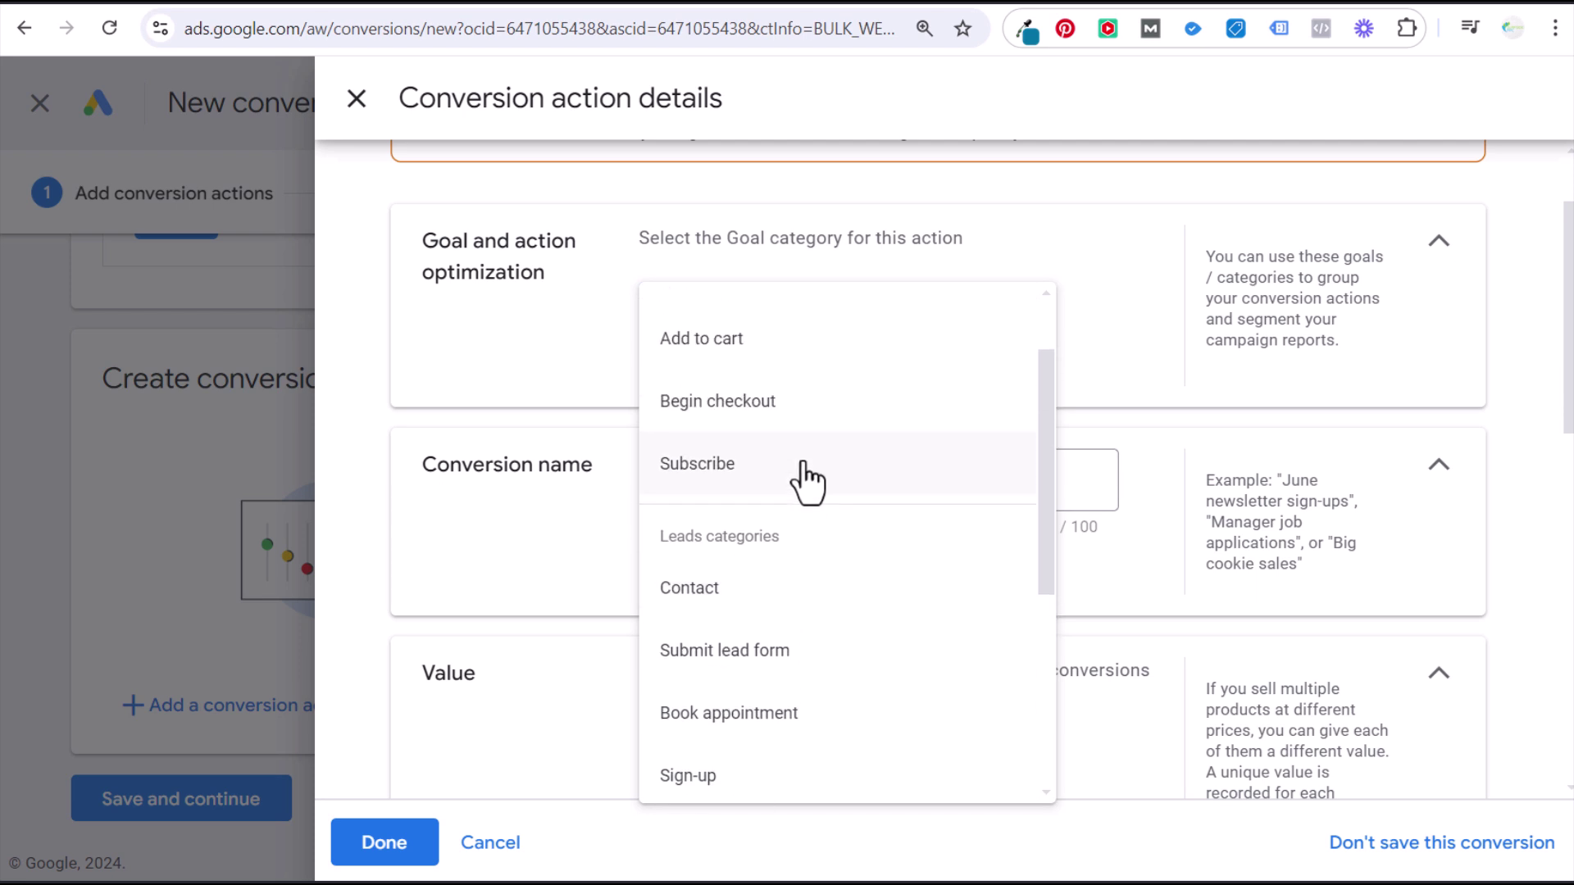
scroll(823, 587, down, 3)
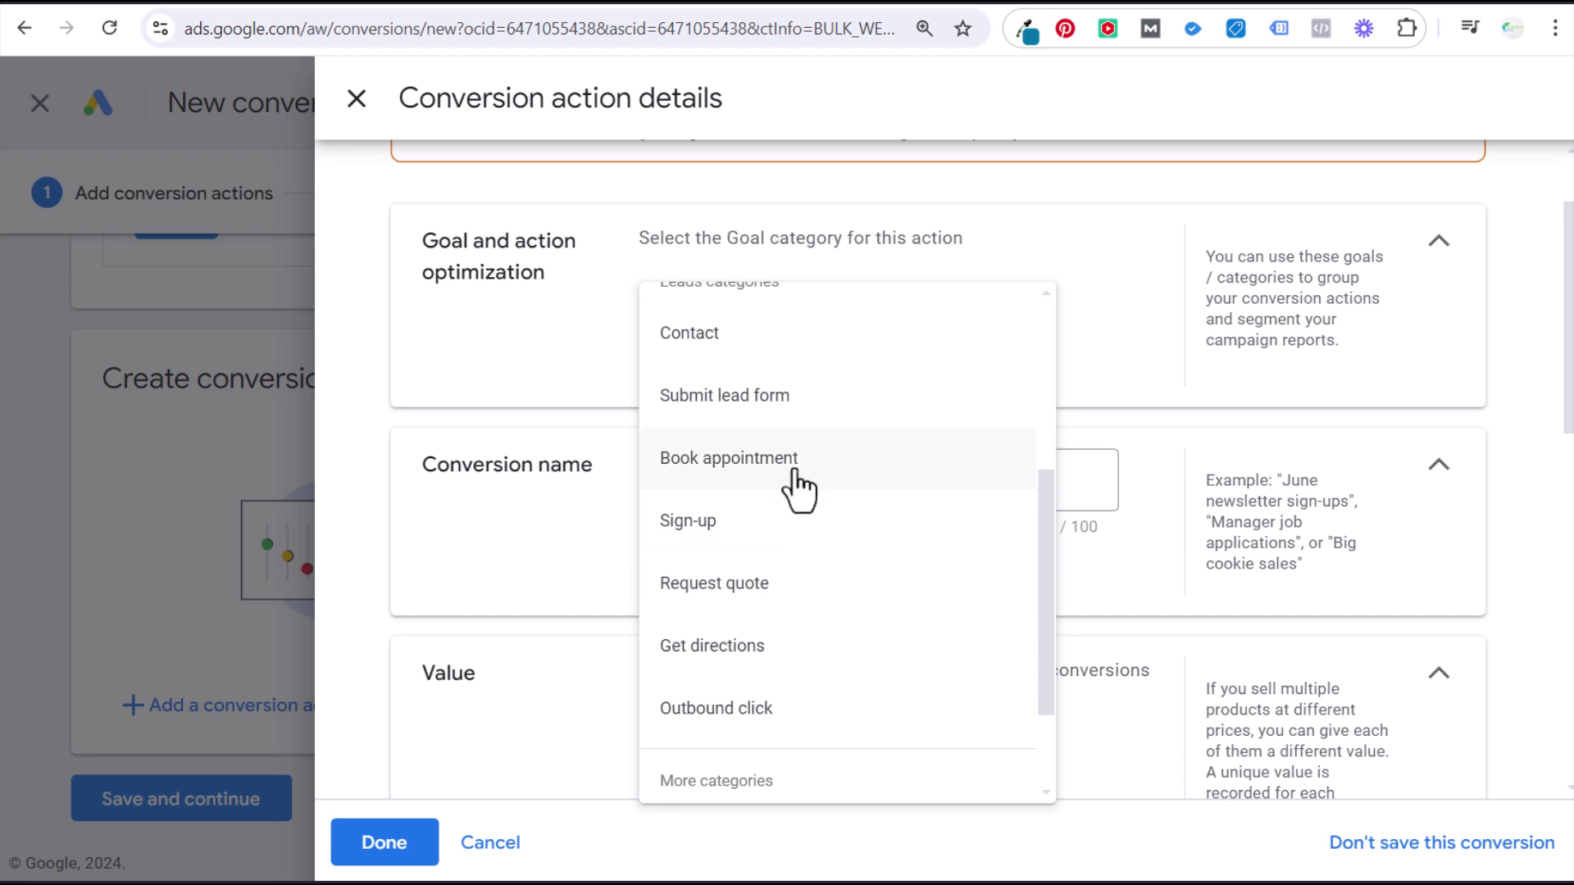
click(775, 341)
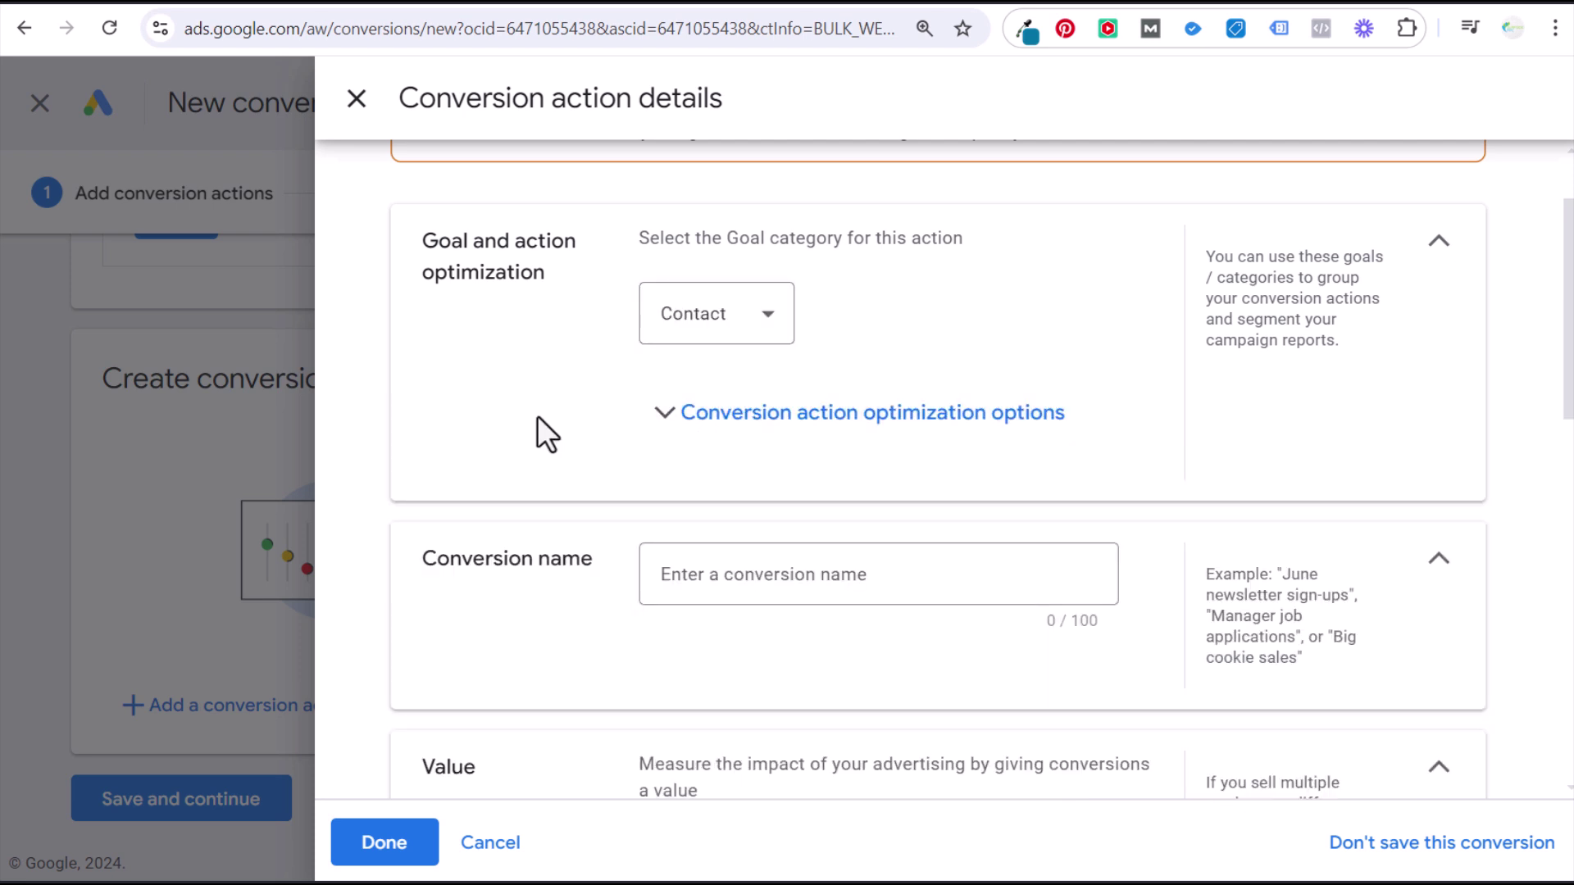
Step: Name the conversion action 'Google Ads Audit Thank You Page'
click(759, 414)
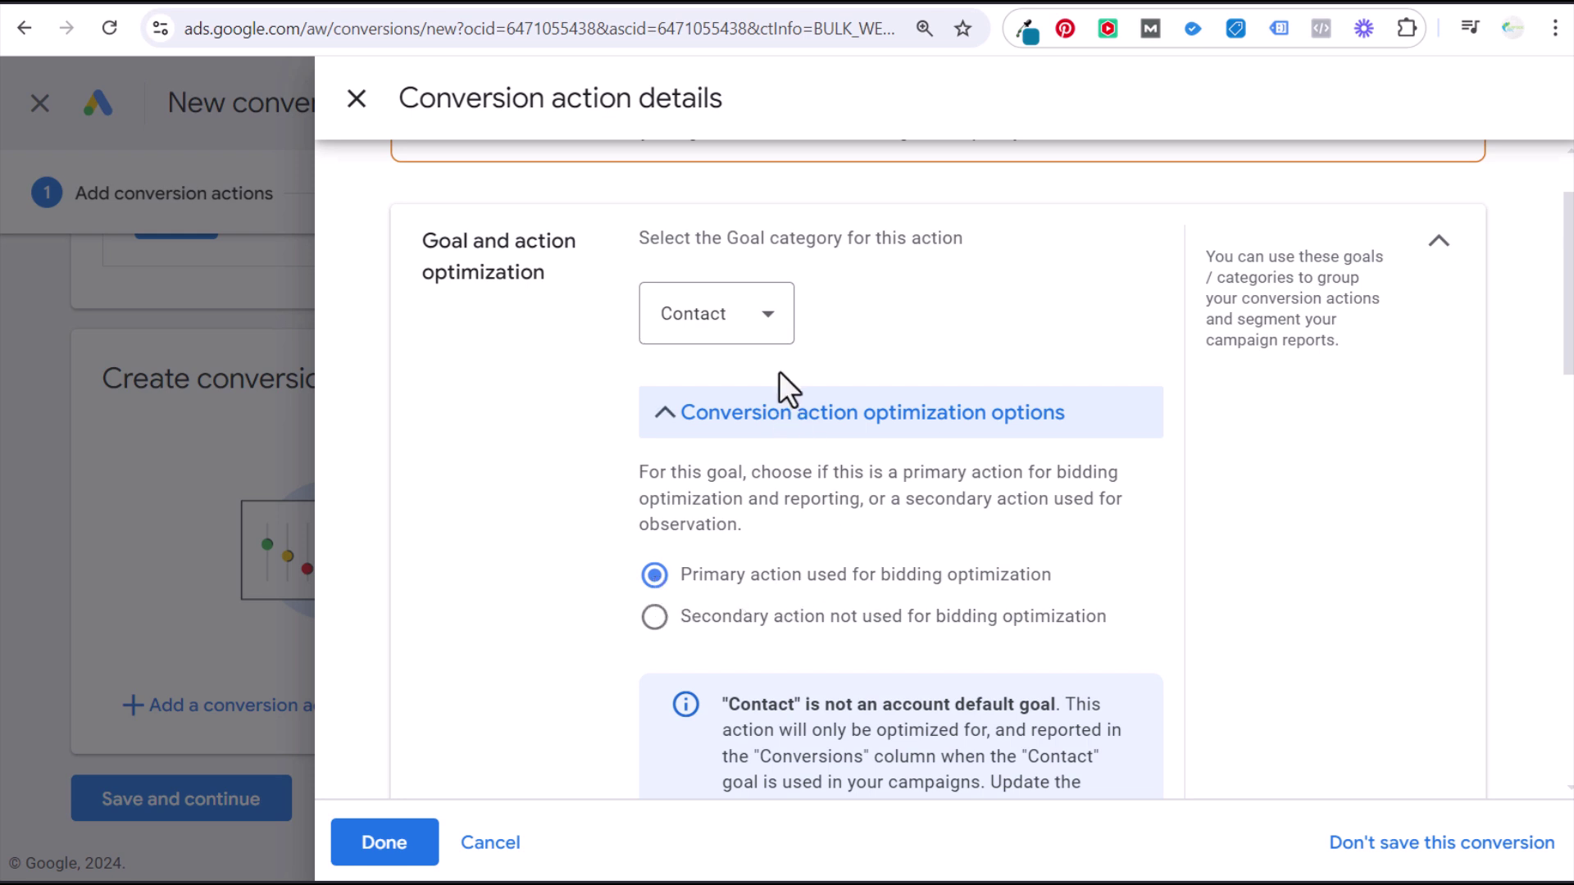
click(778, 414)
scroll(935, 443, down, 3)
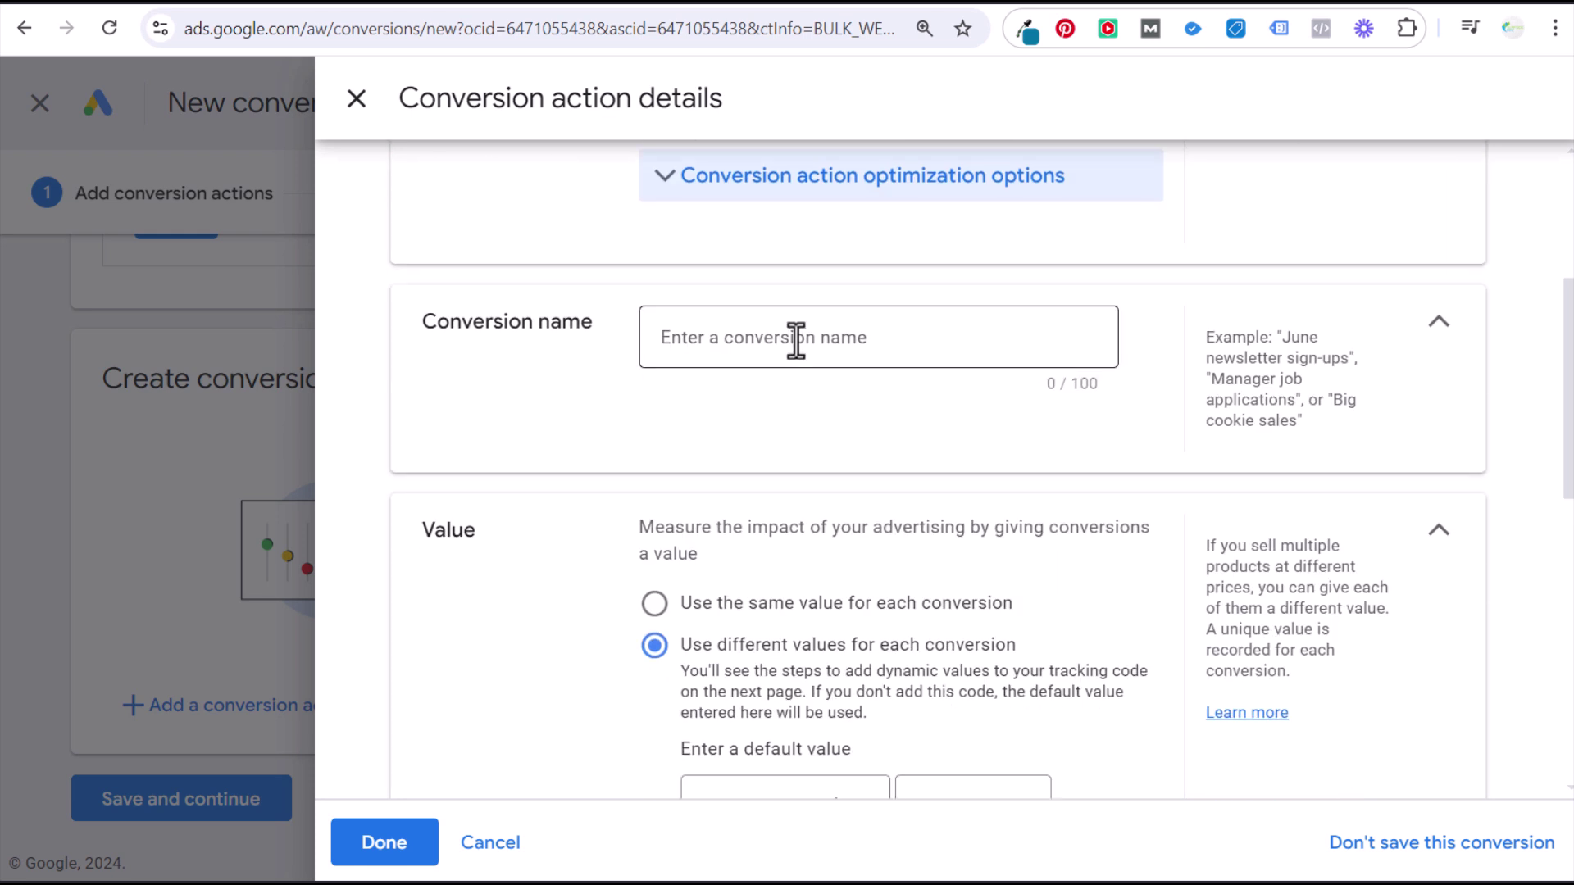
click(760, 340)
text(Google Ads Audit Thank You Page)
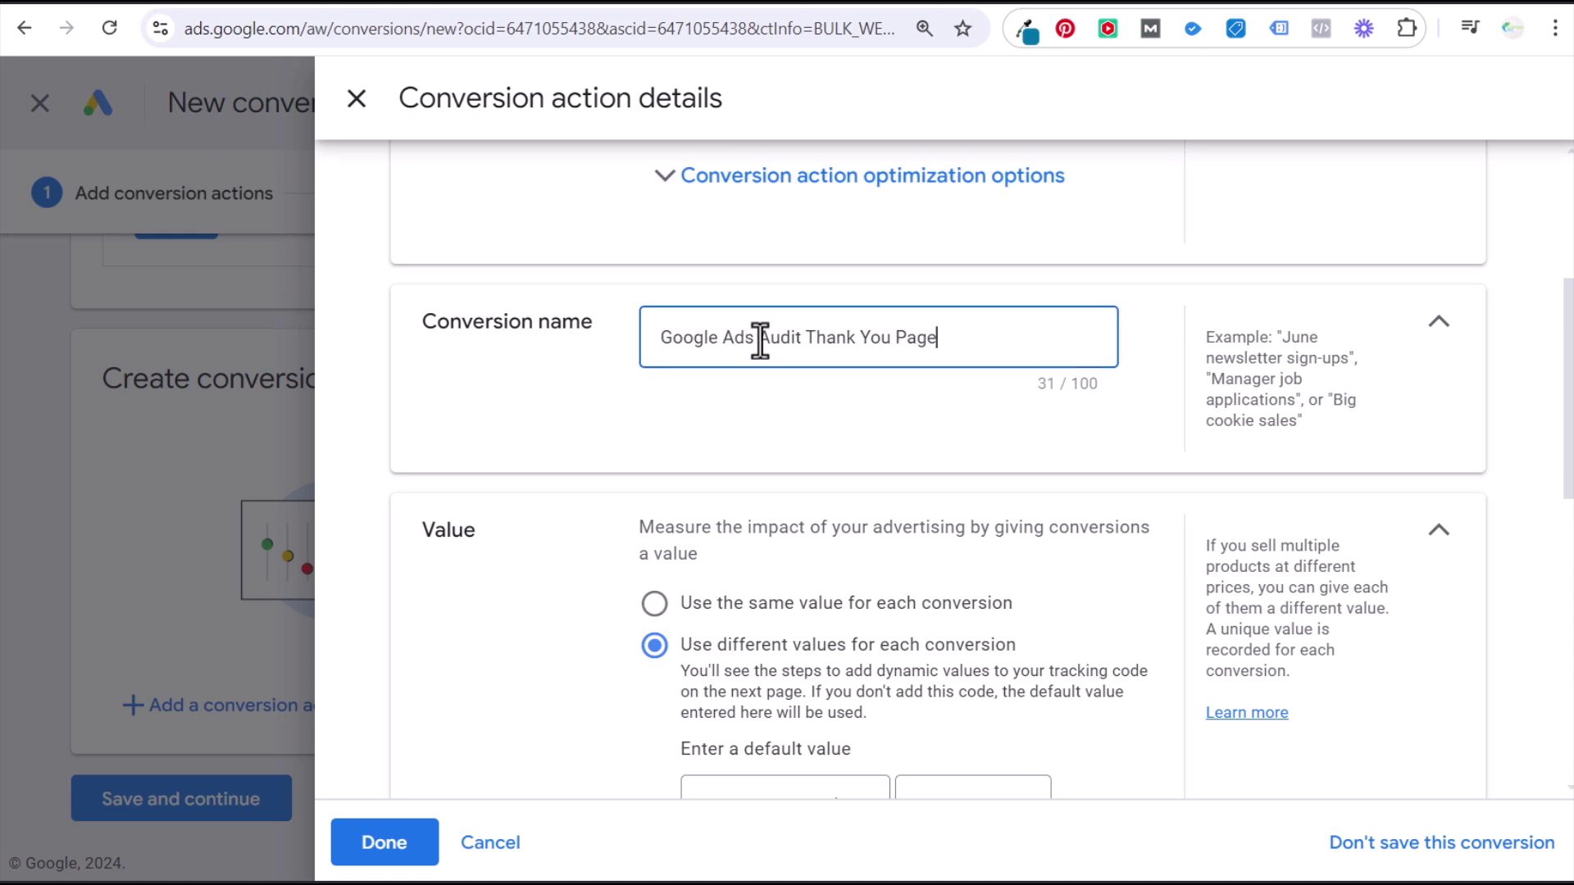
drag(939, 349, 667, 320)
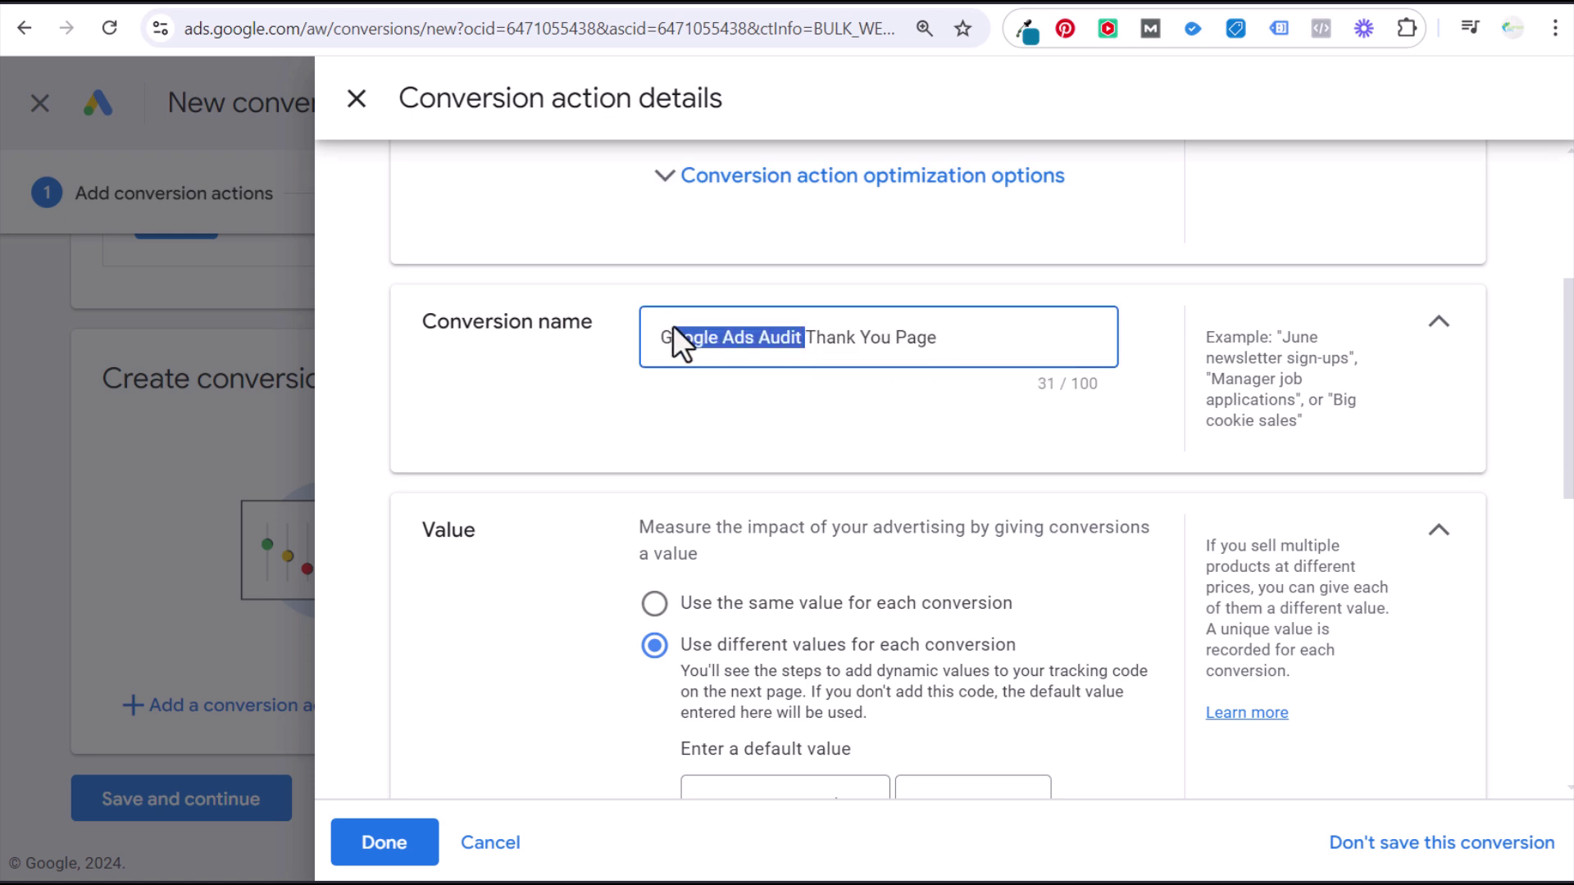
Step: Use the same 1 USD value for each conversion and collapse the Value section
scroll(1068, 490, down, 3)
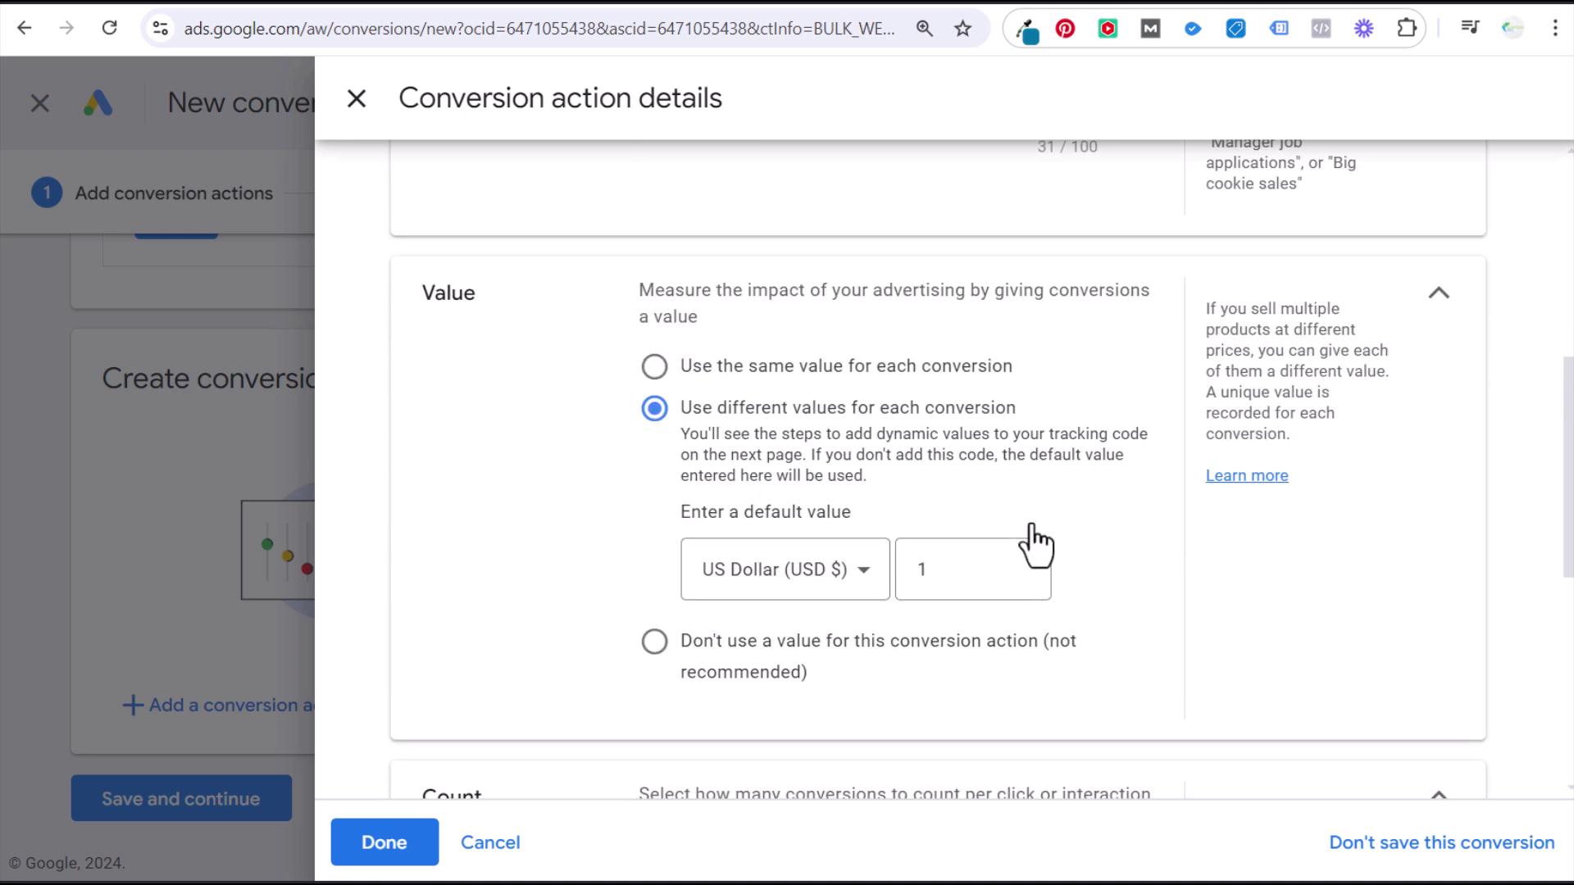
click(766, 365)
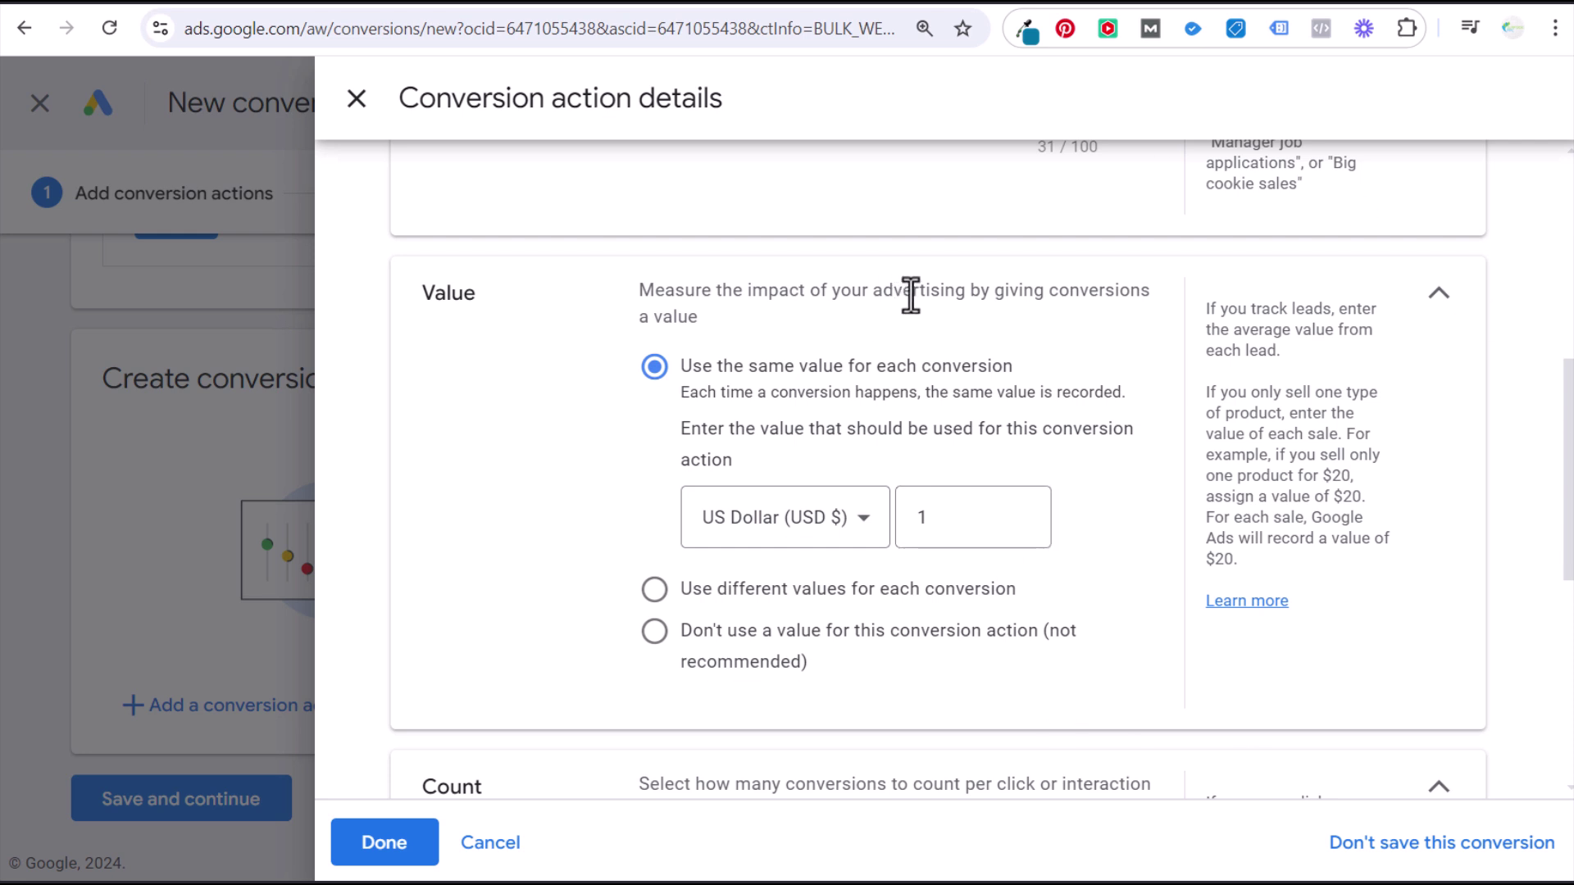
double_click(973, 521)
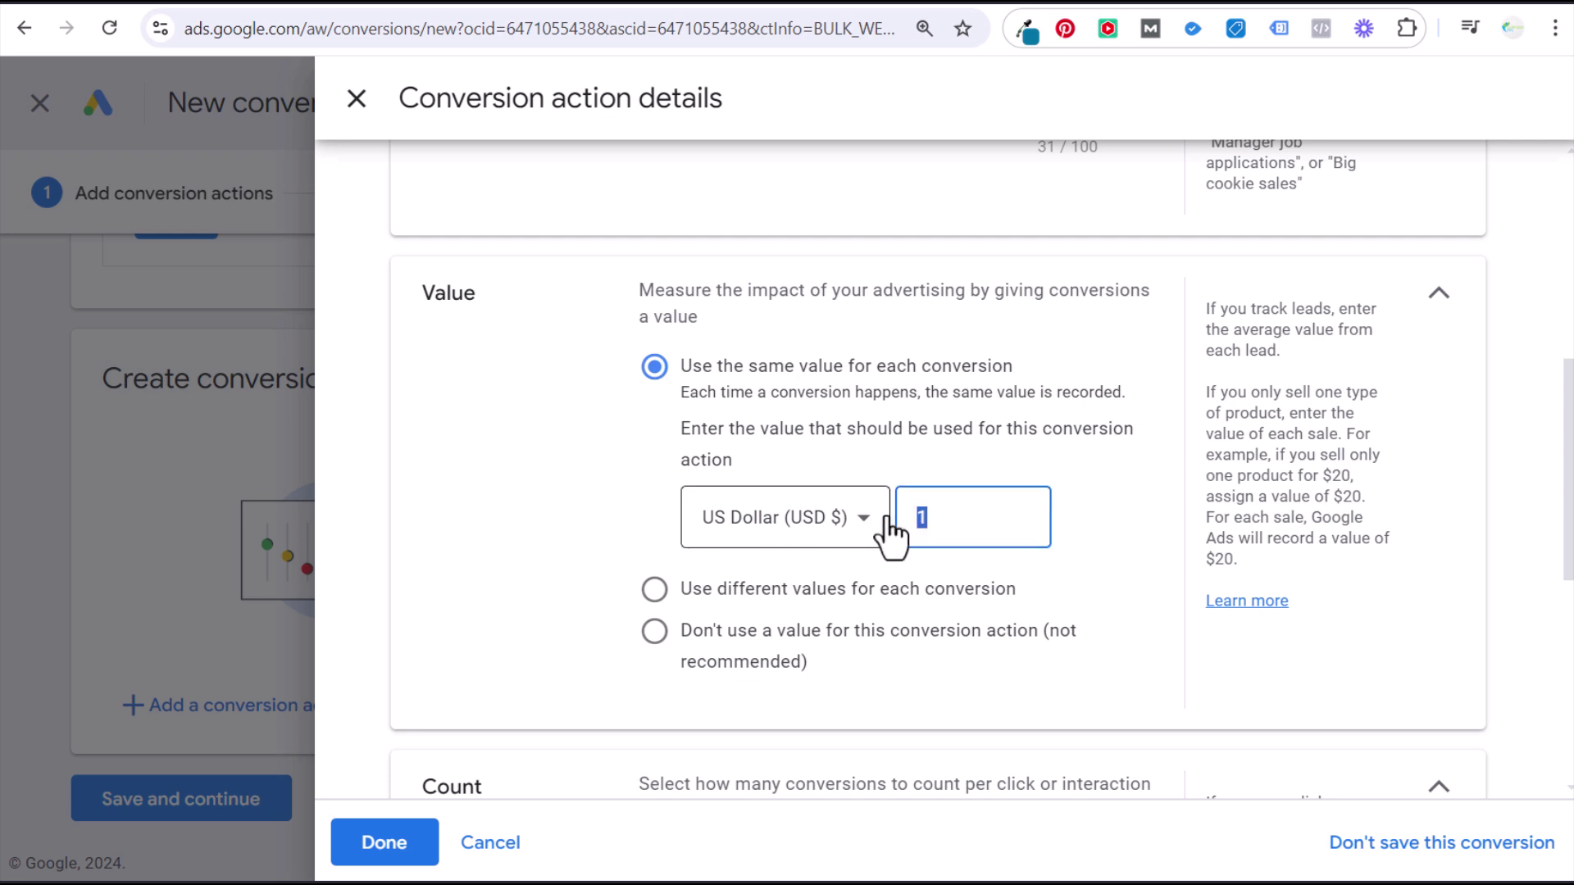
double_click(988, 518)
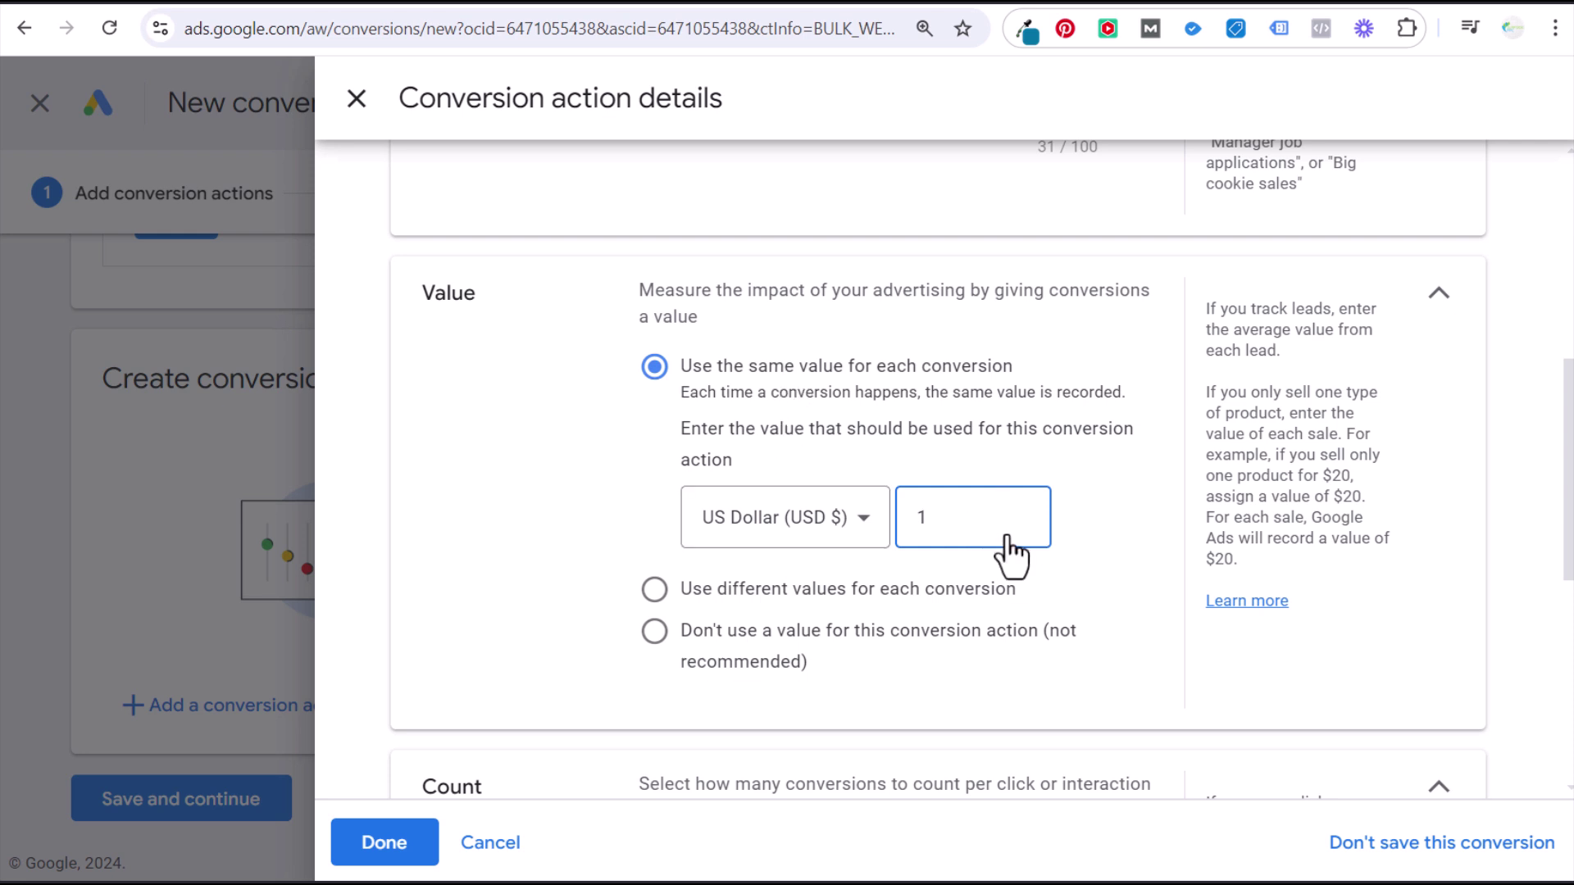
click(1436, 296)
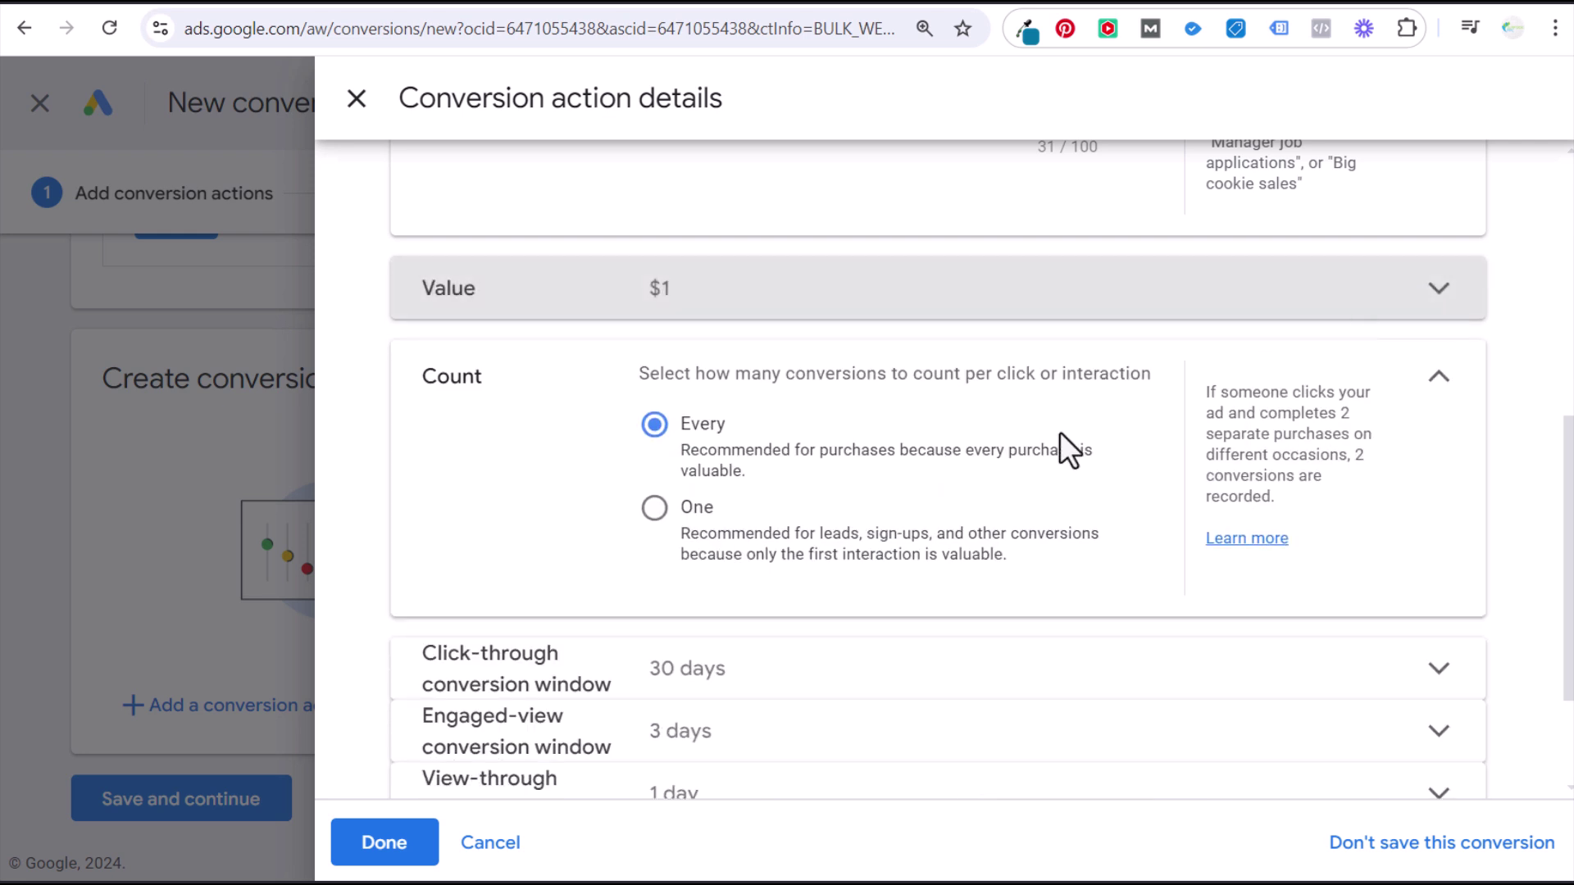
Step: Count one conversion per interaction and set the click-through conversion window to 90 days
click(654, 508)
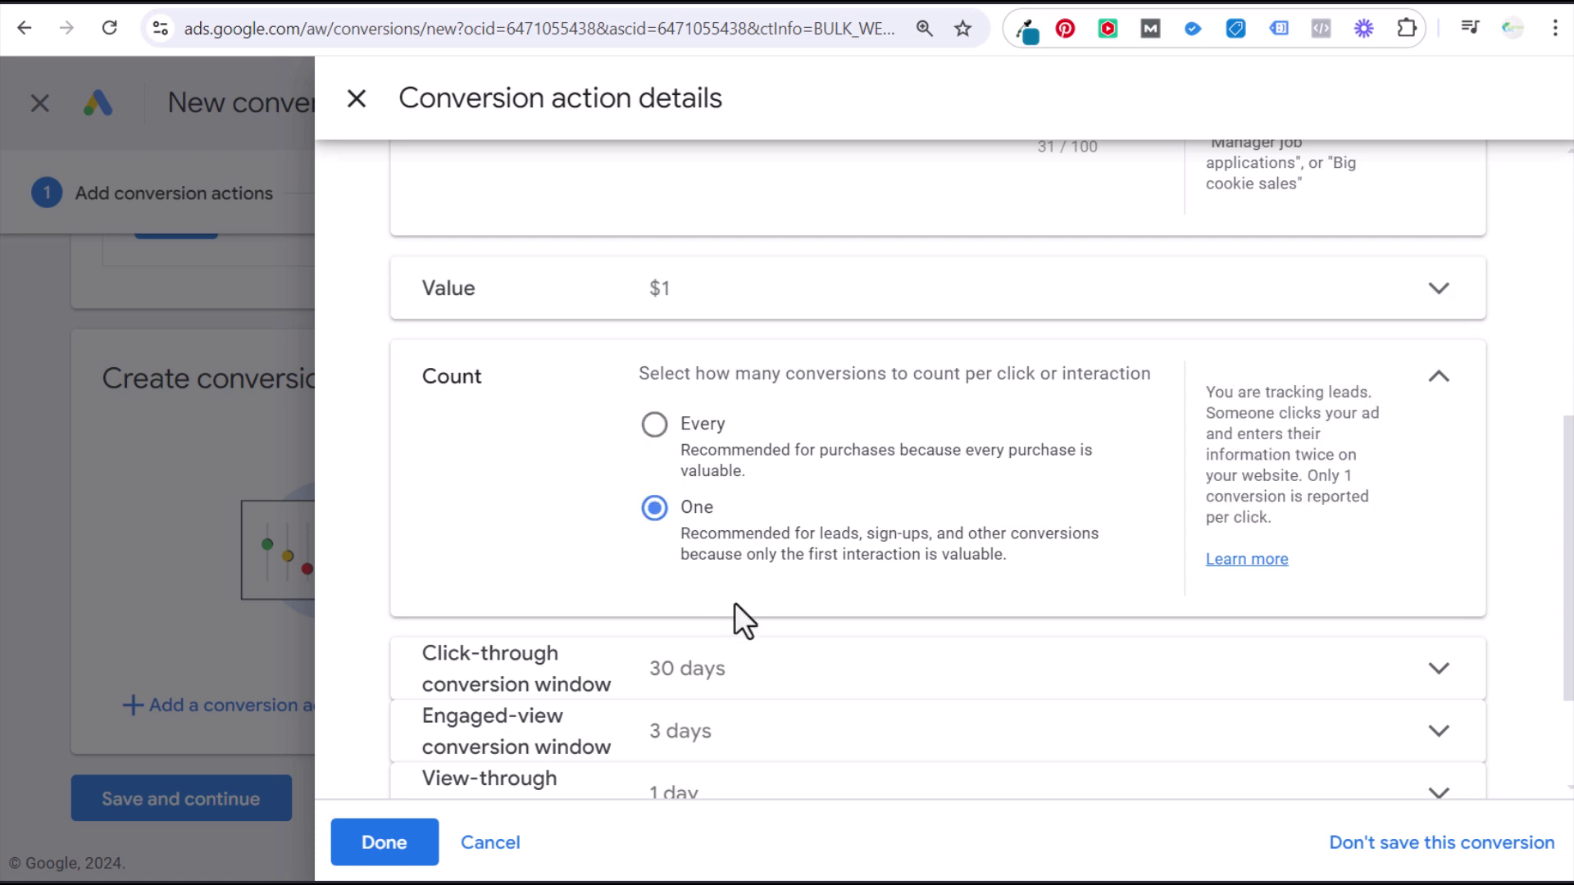
click(1437, 382)
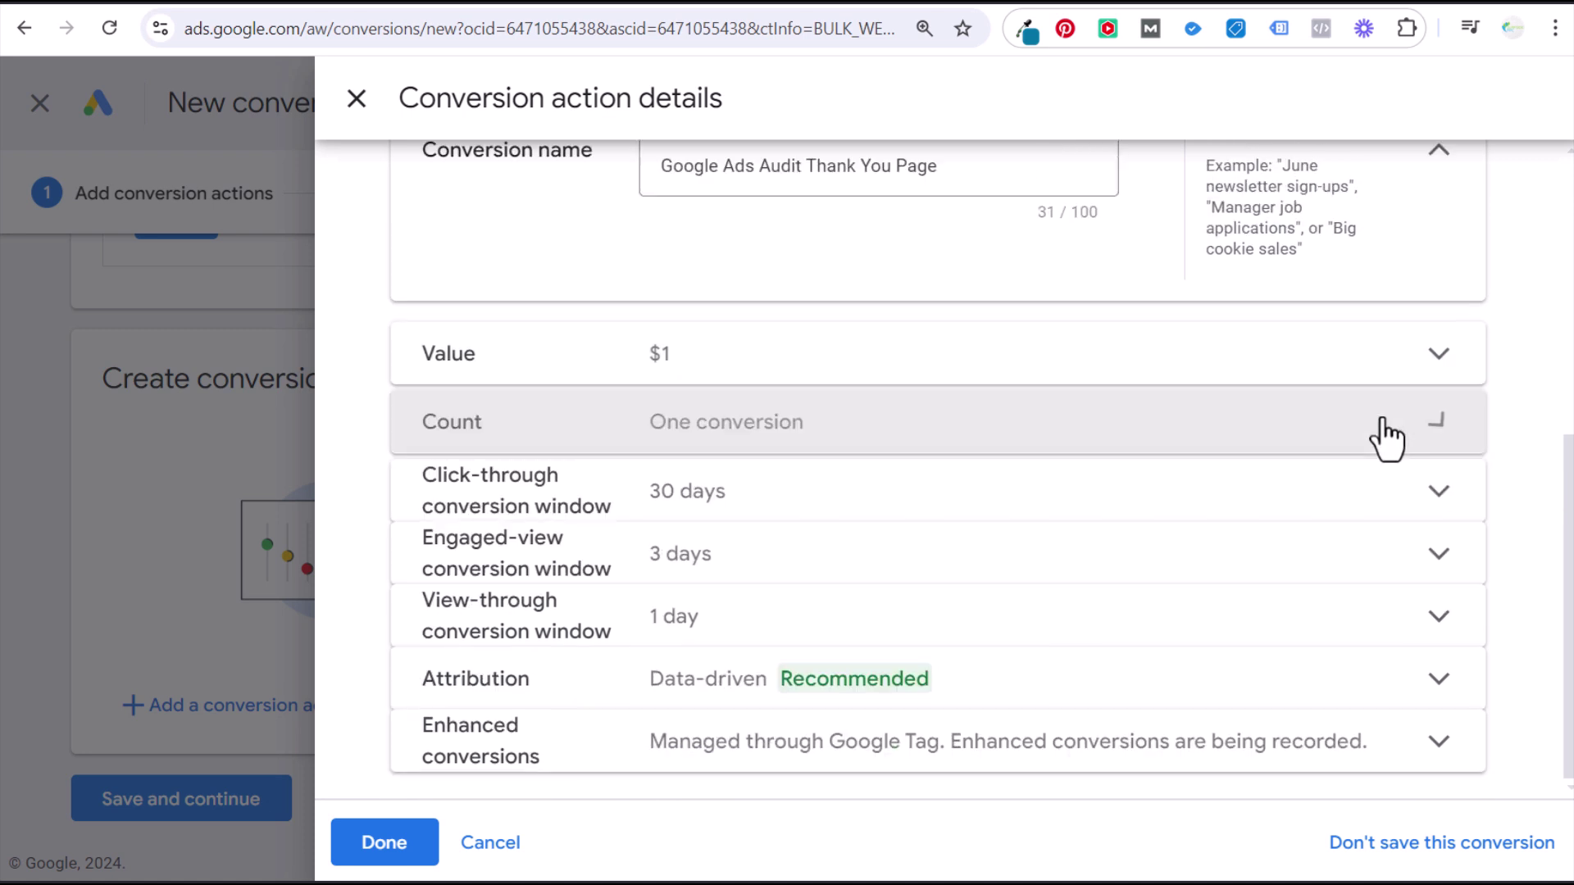
click(800, 501)
click(738, 644)
click(734, 256)
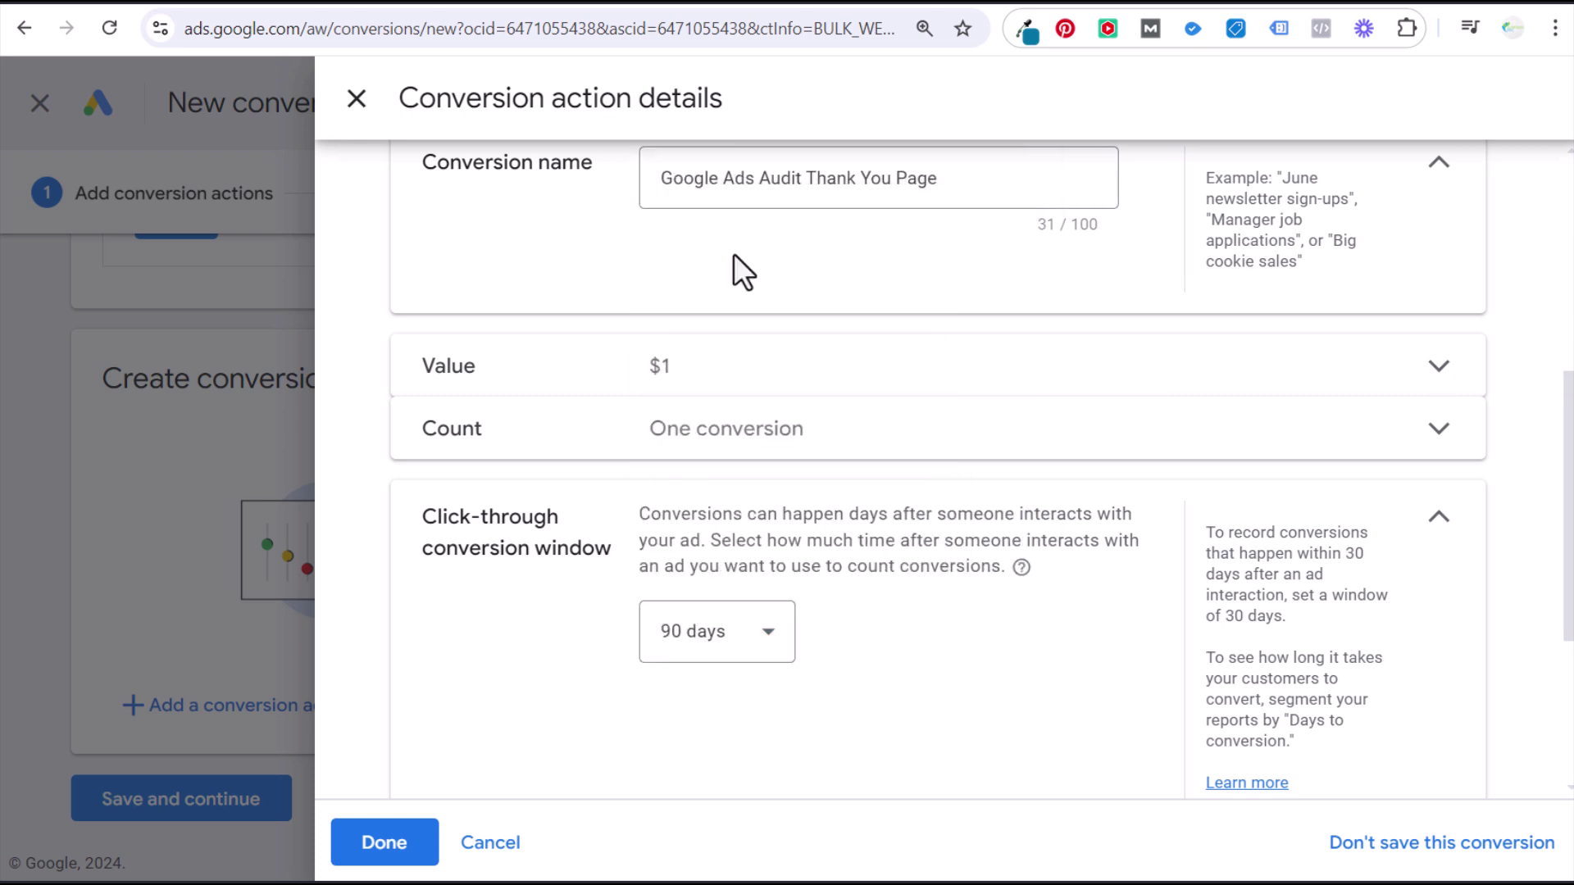
click(1441, 534)
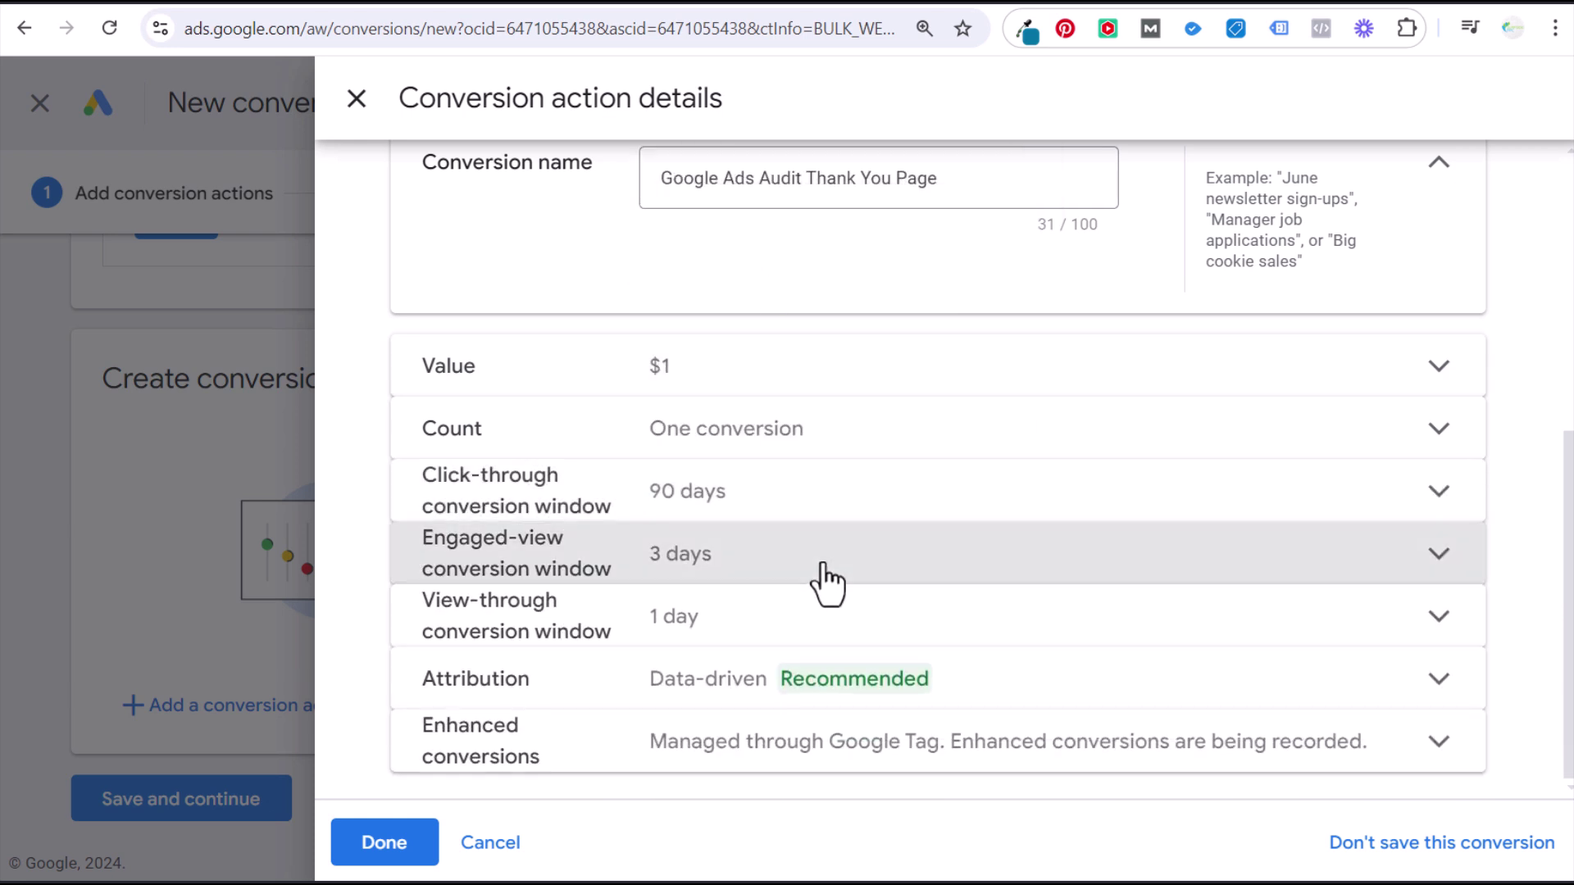
Step: Set engaged-view and view-through windows to 30 days each, then finish the conversion details
click(825, 579)
click(692, 660)
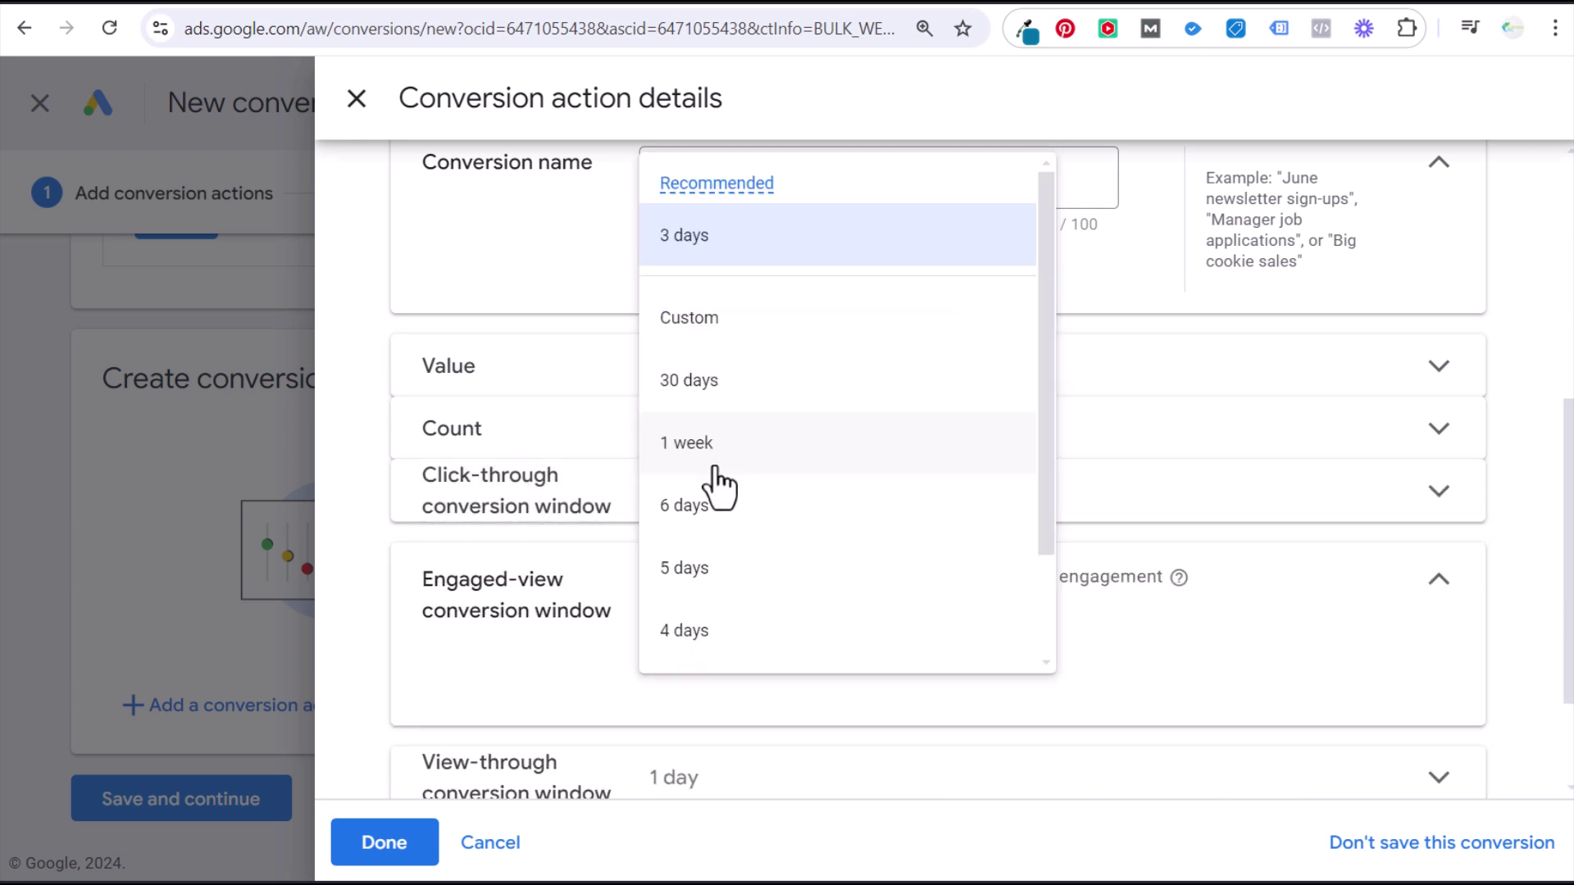
click(720, 382)
click(1440, 582)
click(669, 624)
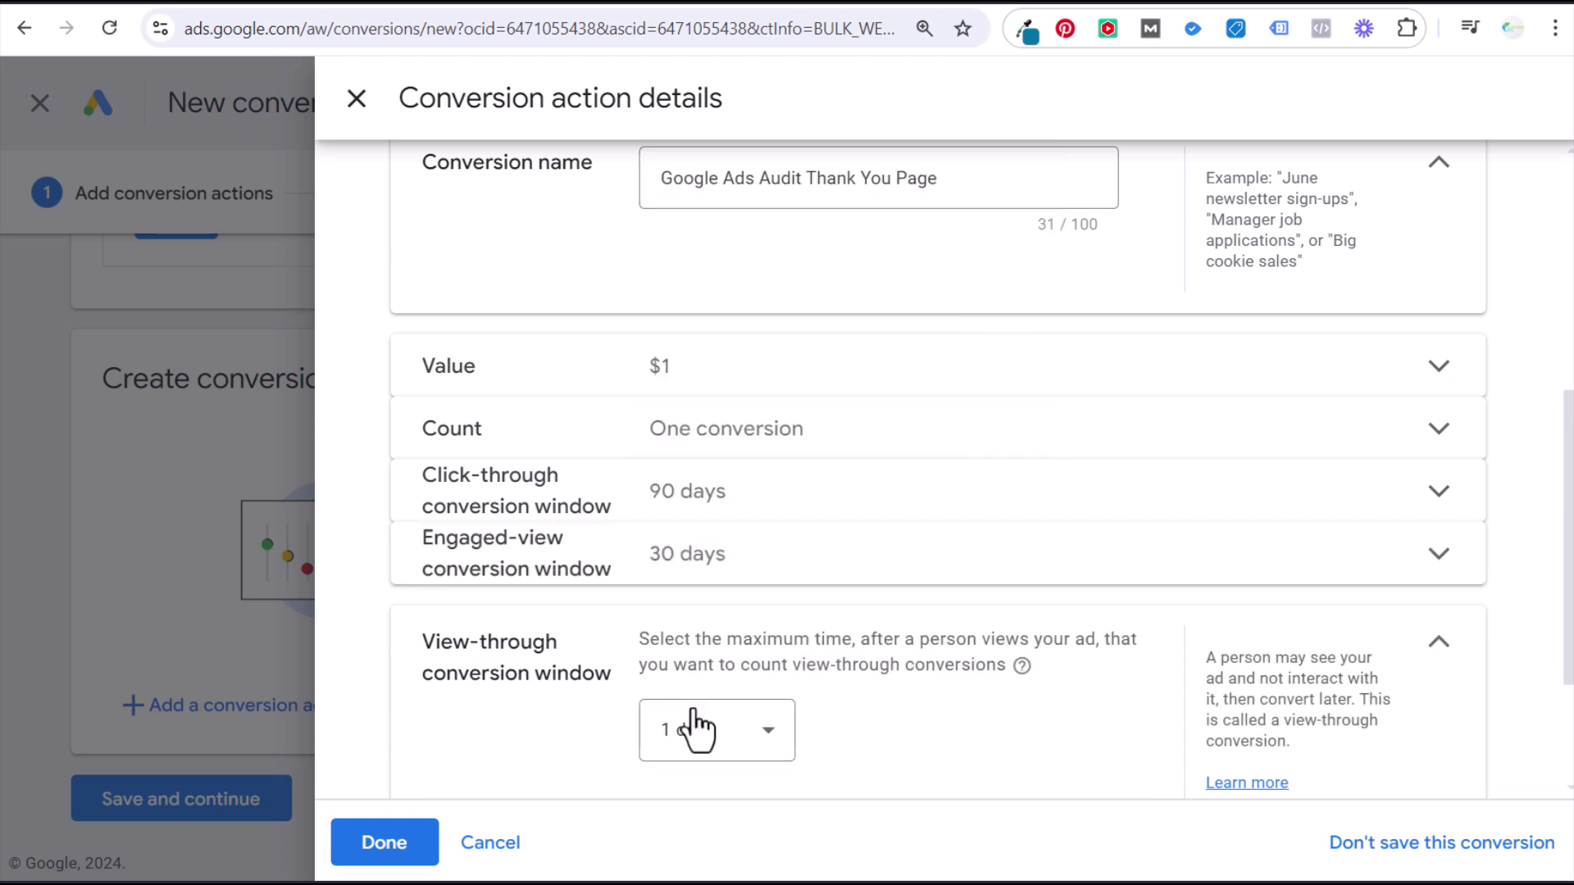
click(695, 732)
click(731, 382)
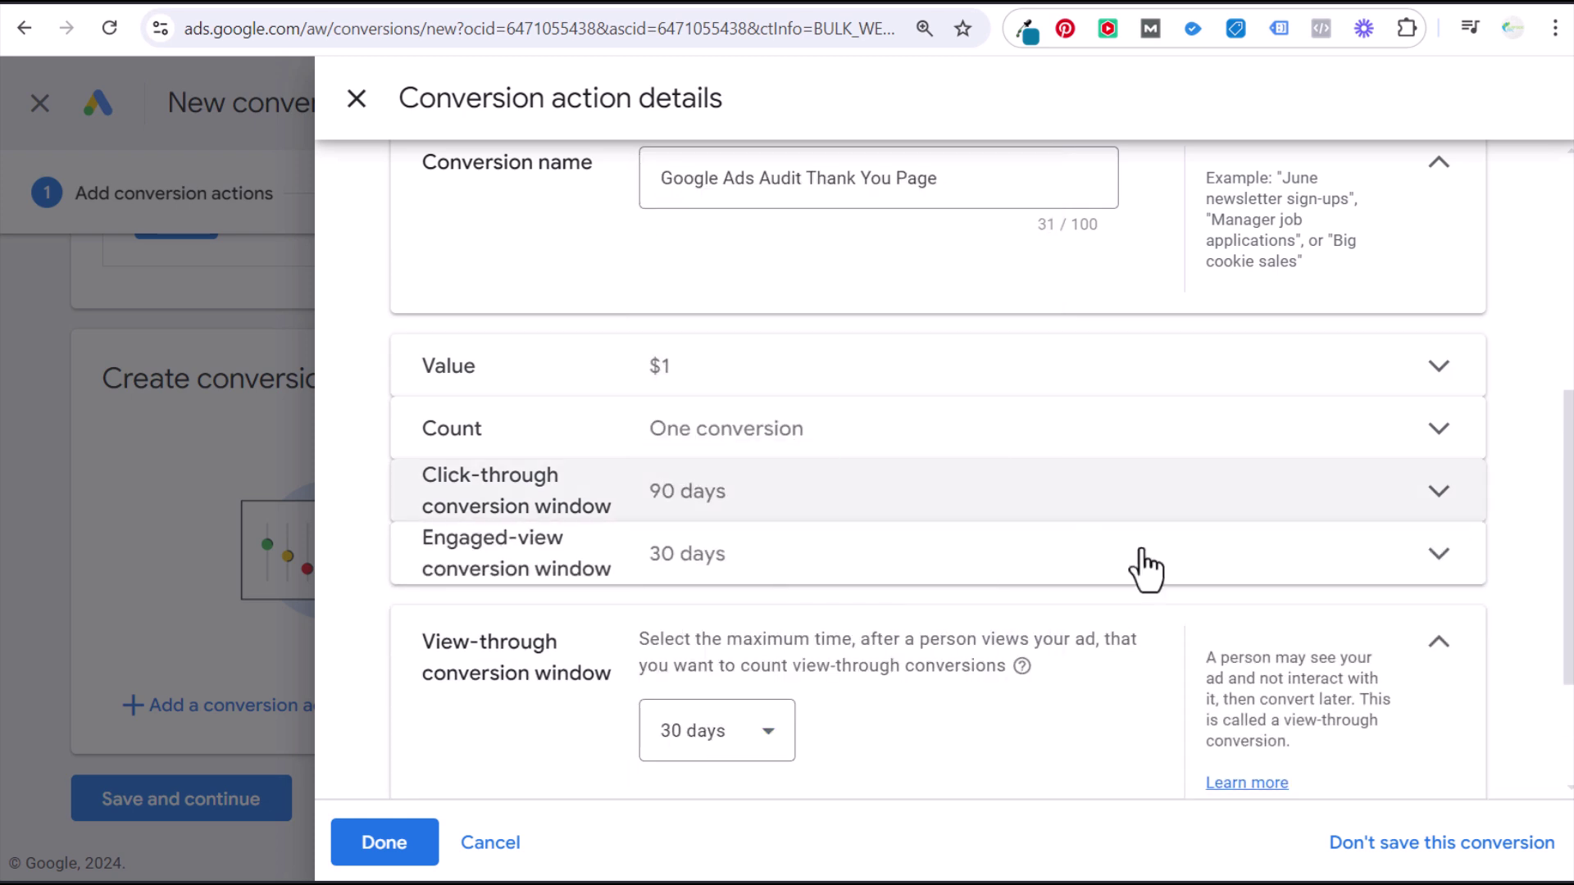
click(1440, 647)
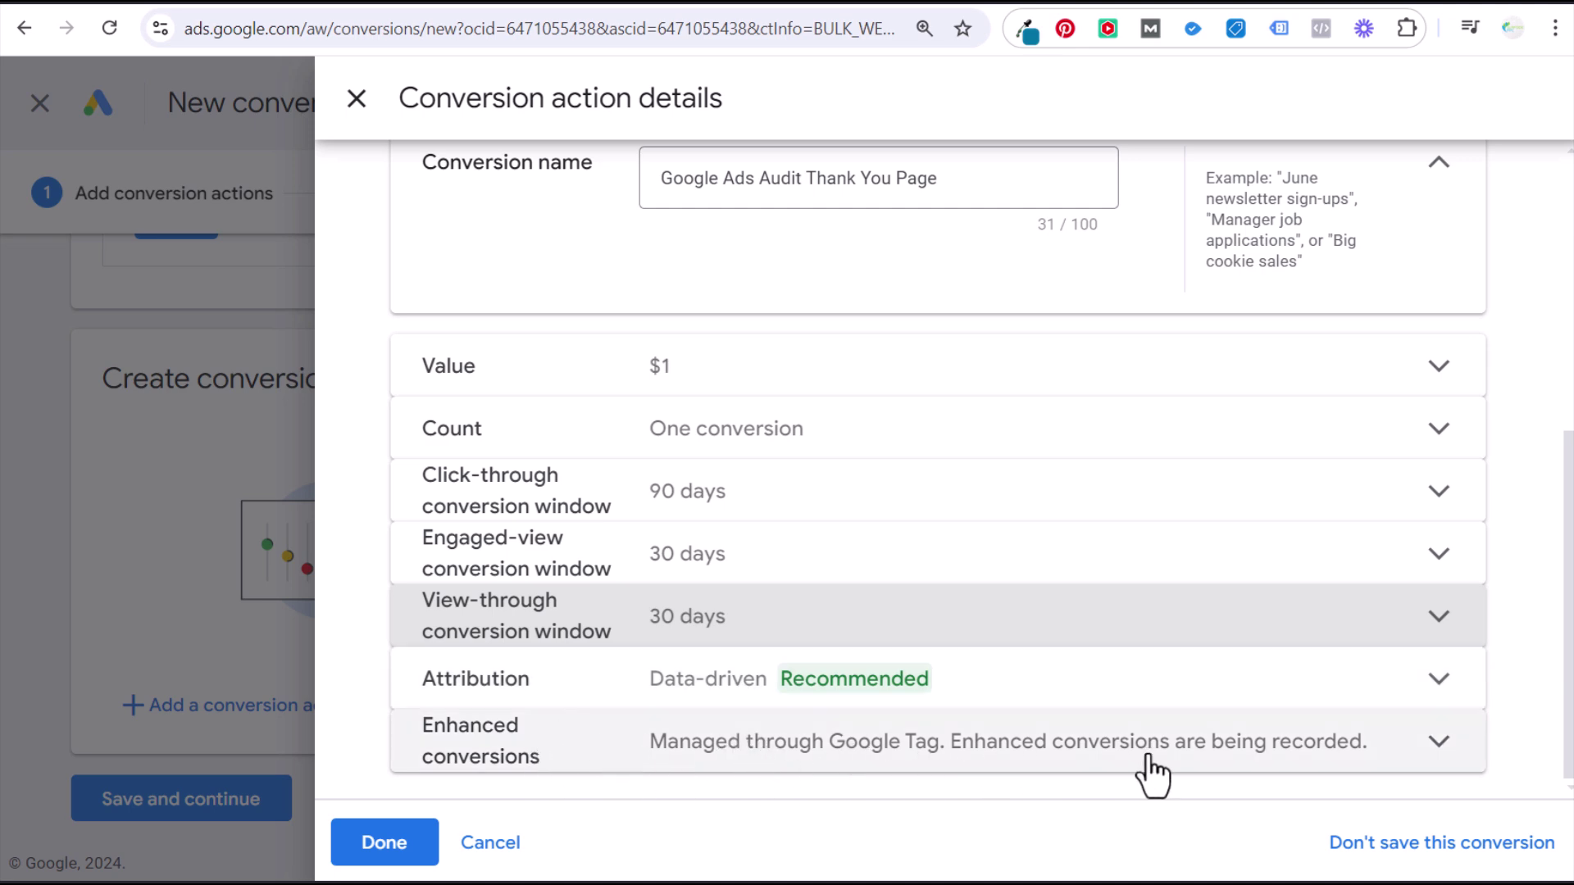
click(379, 842)
scroll(1015, 485, down, 2)
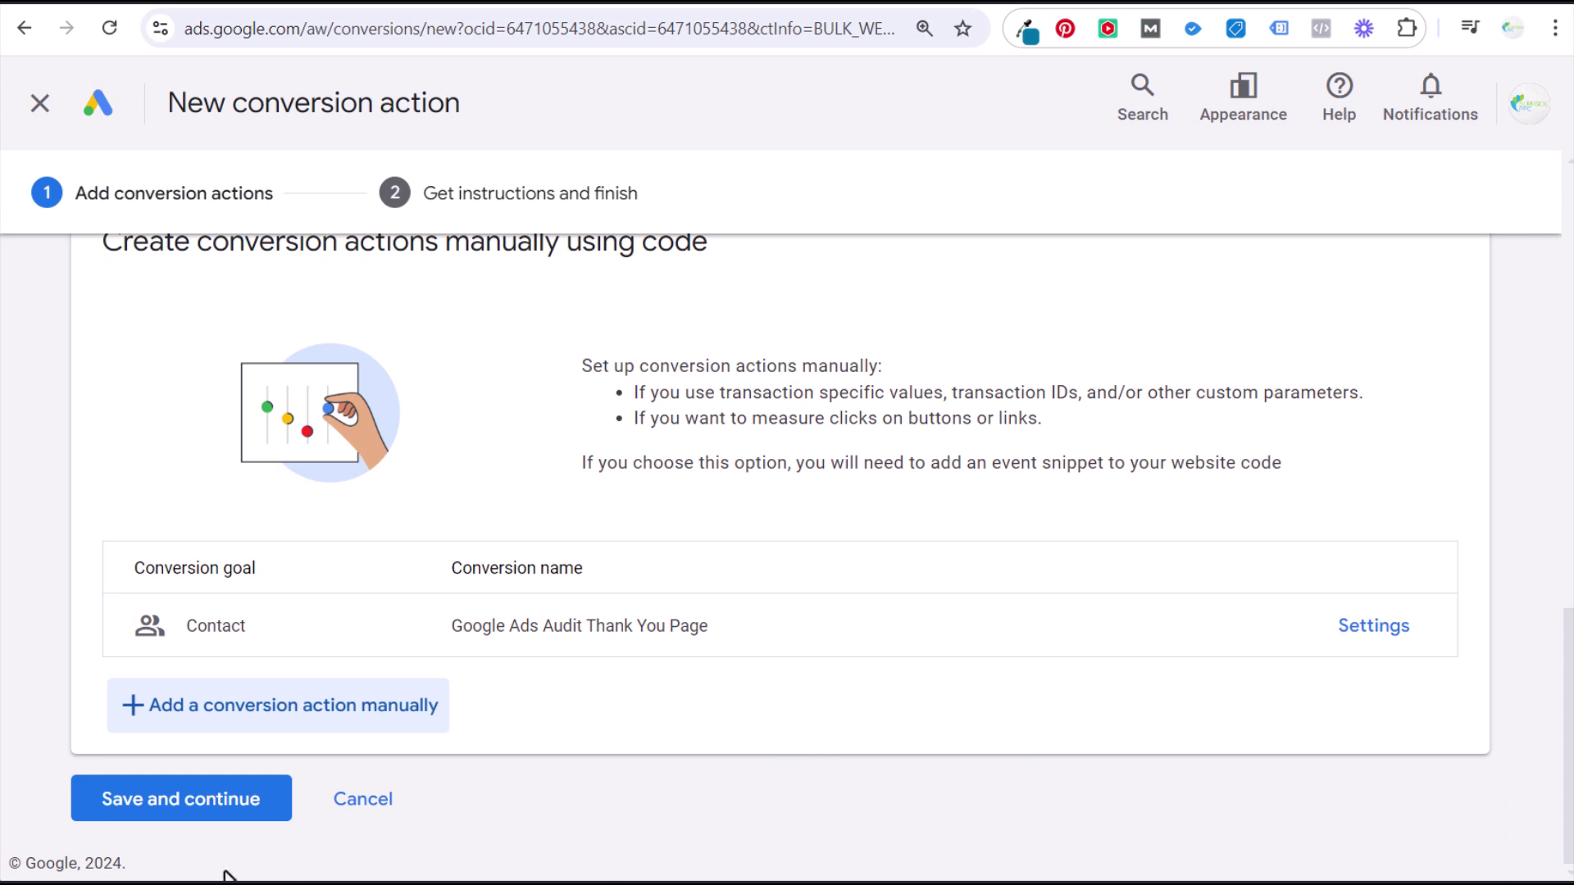
Step: Save the conversion action and show the Google Tag Manager setup instructions
click(211, 812)
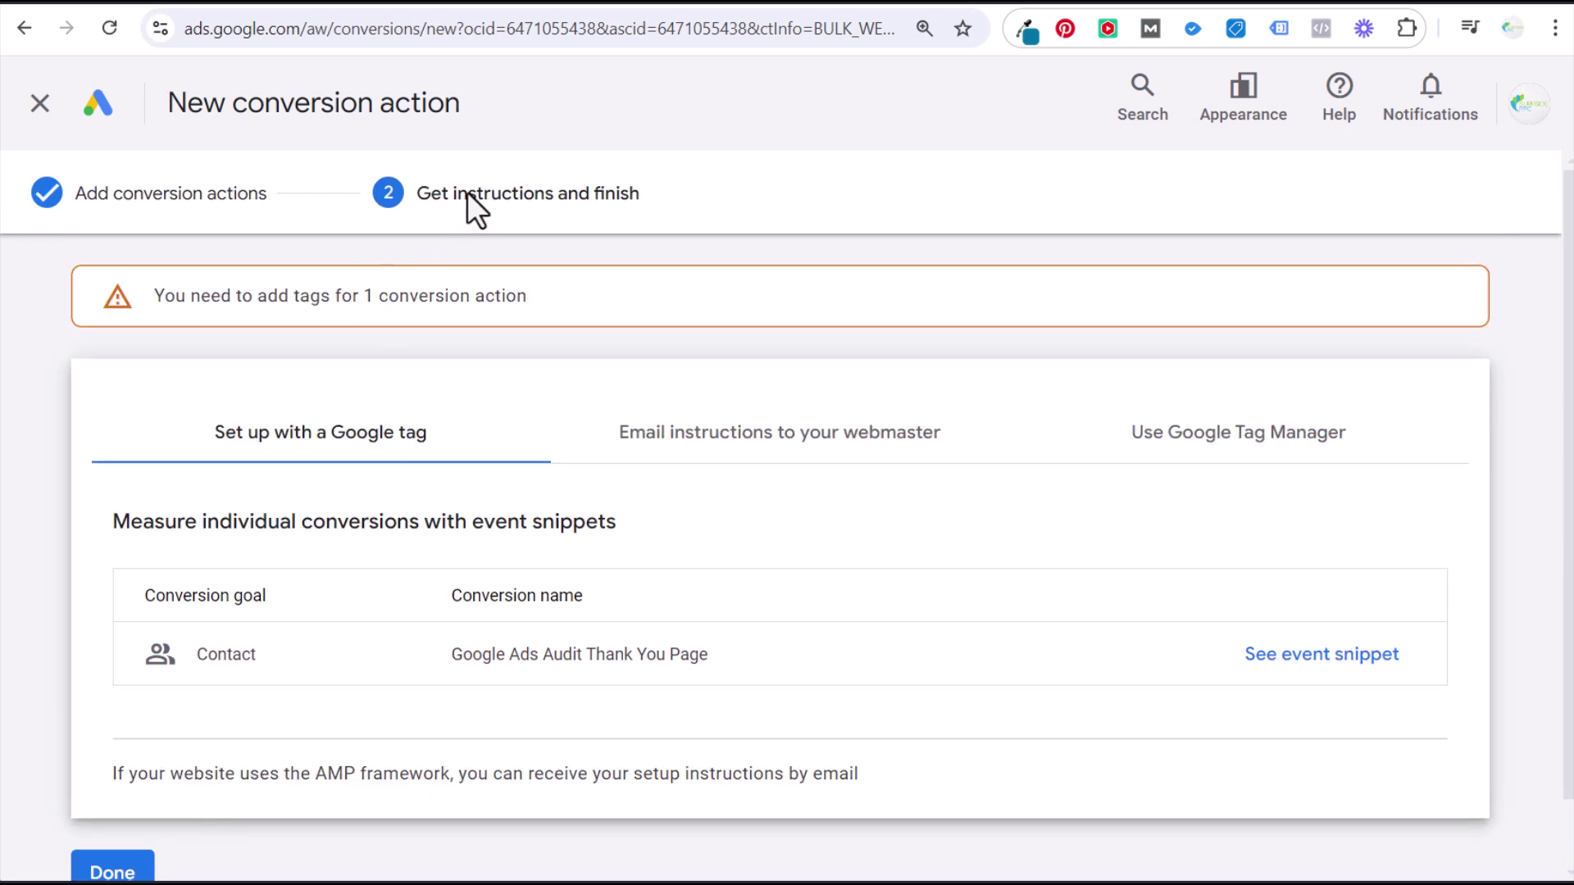
click(1265, 443)
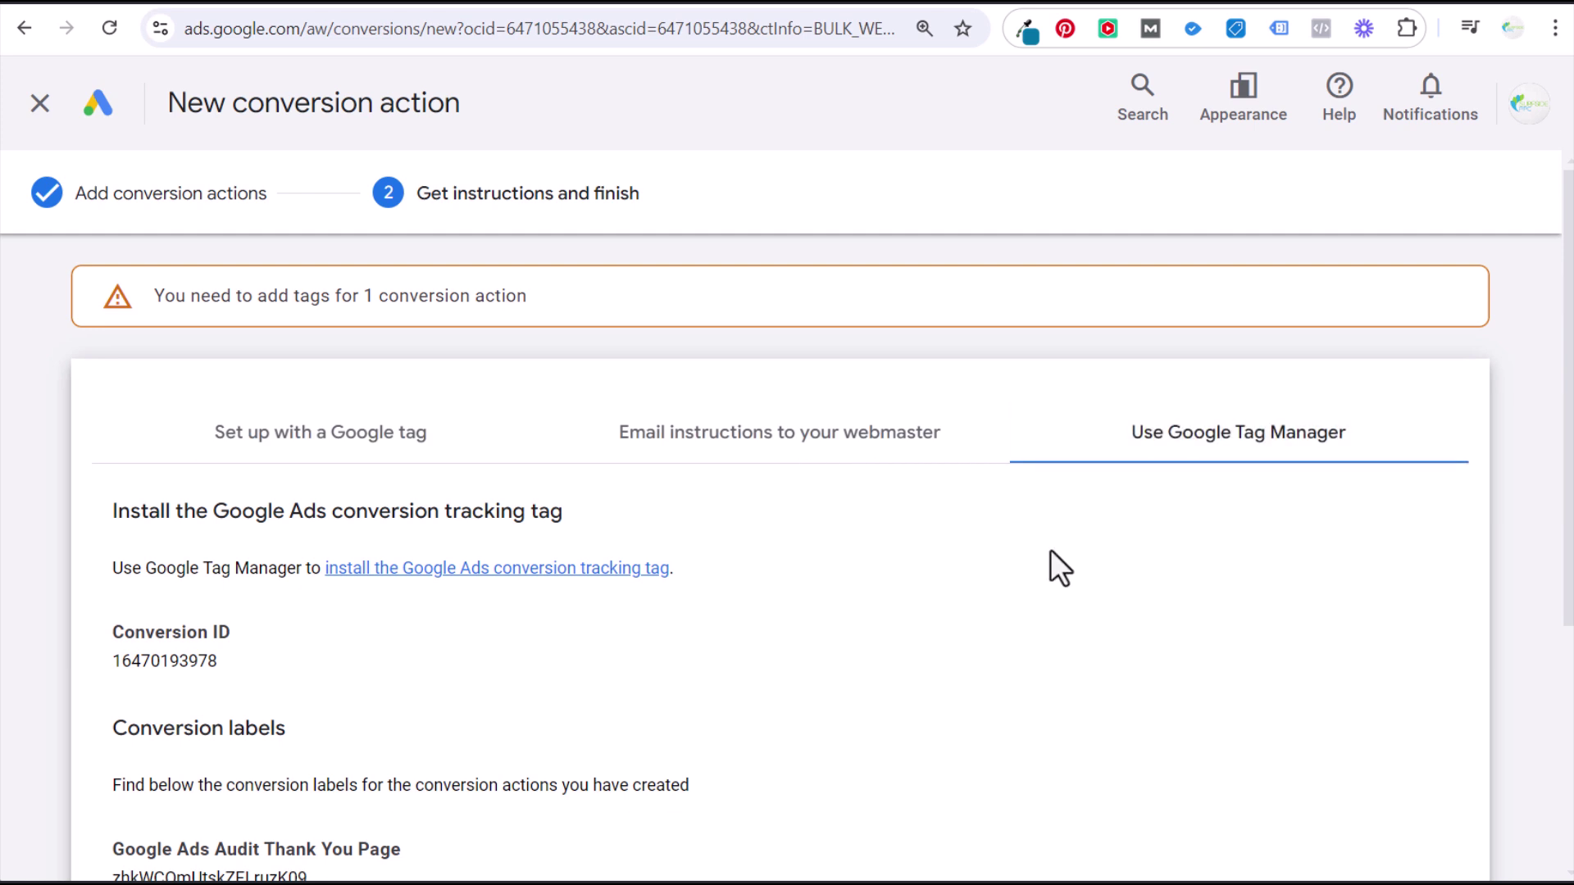
scroll(1049, 557, down, 3)
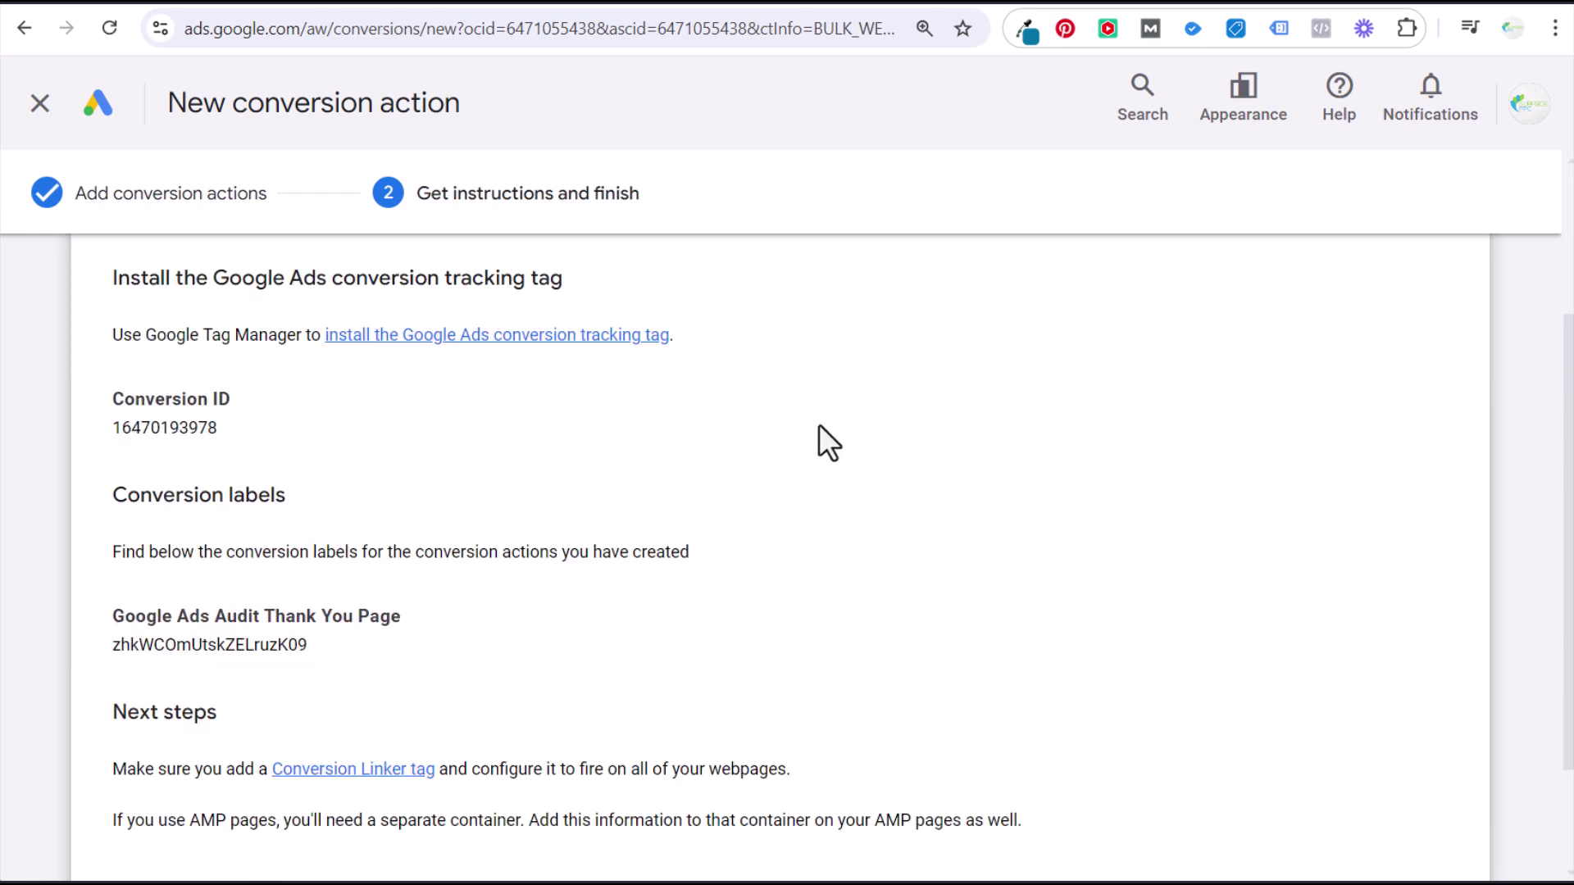
scroll(819, 424, down, 2)
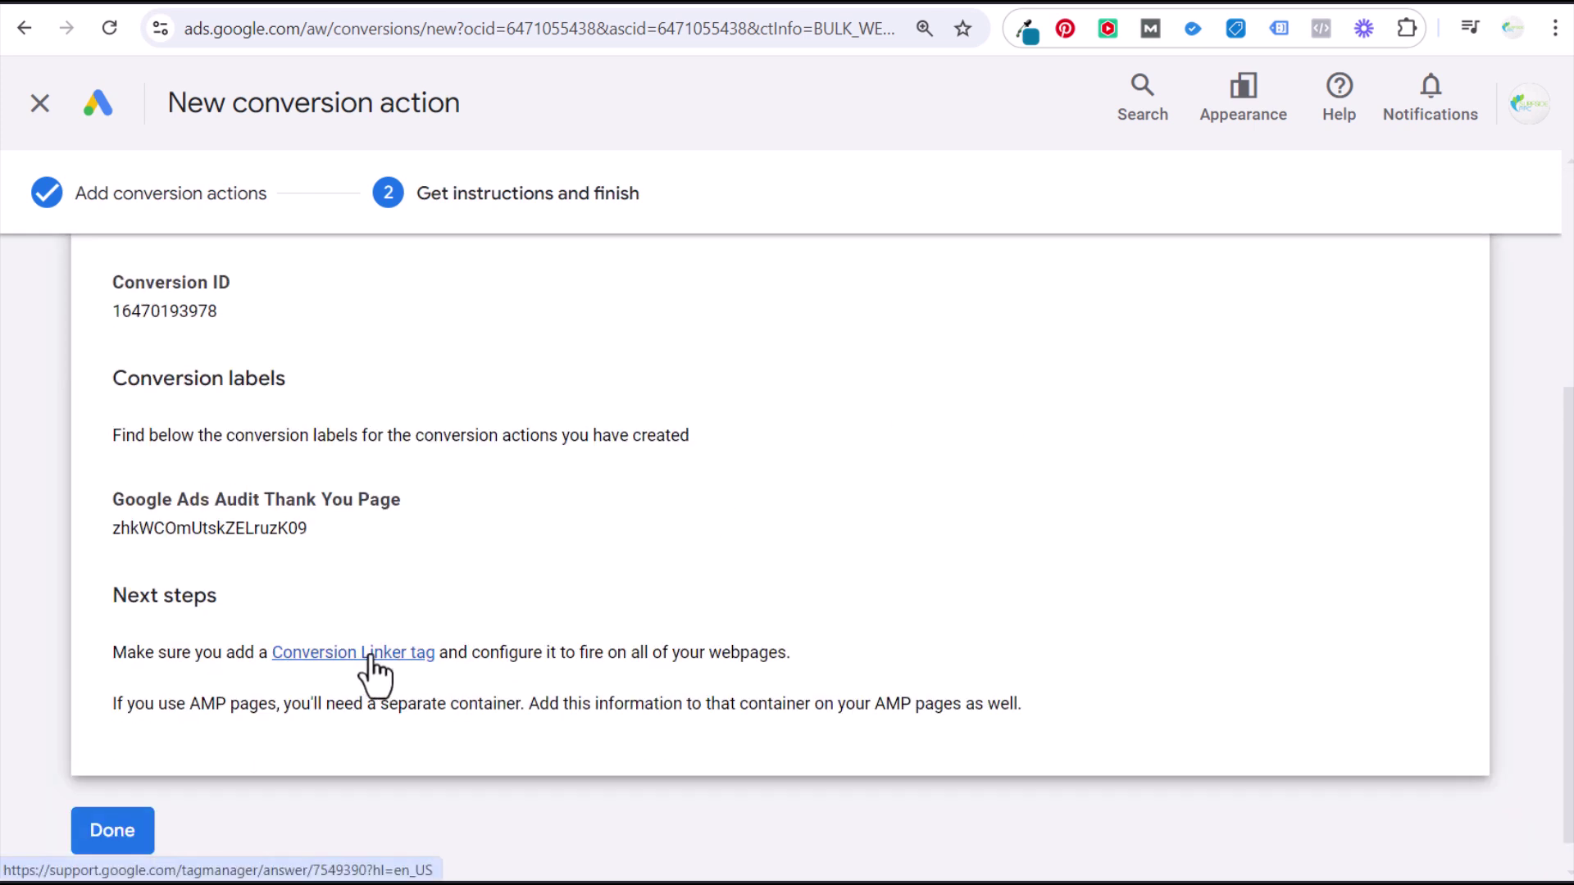
scroll(288, 352, up, 3)
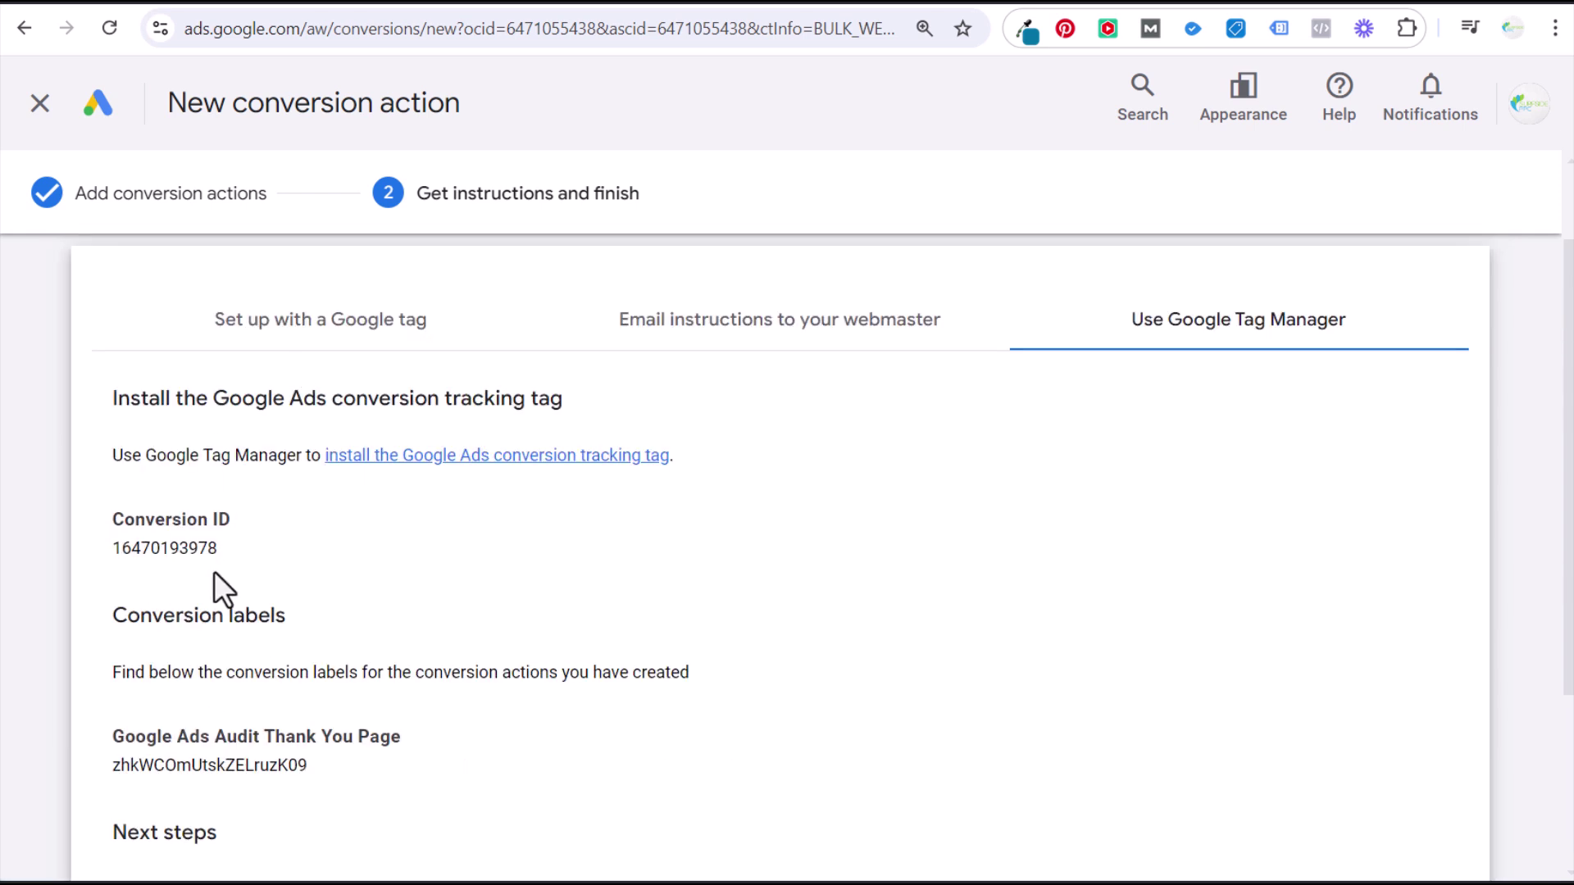
Step: Copy the Conversion ID and bring up Tag Manager's Tags list
double_click(184, 544)
key(alt+Tab)
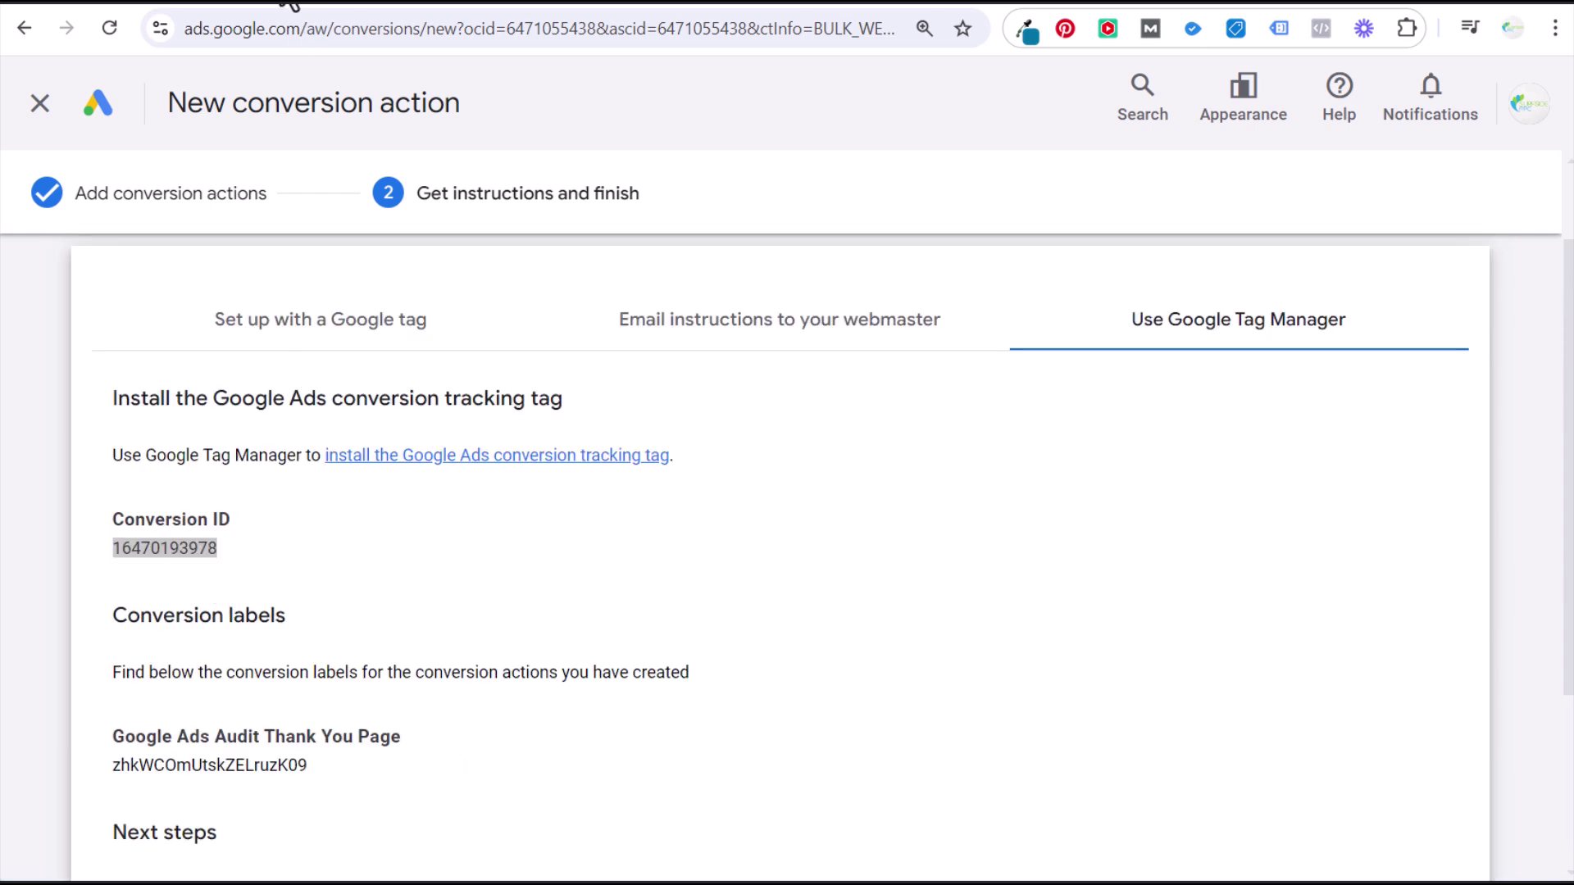
click(193, 463)
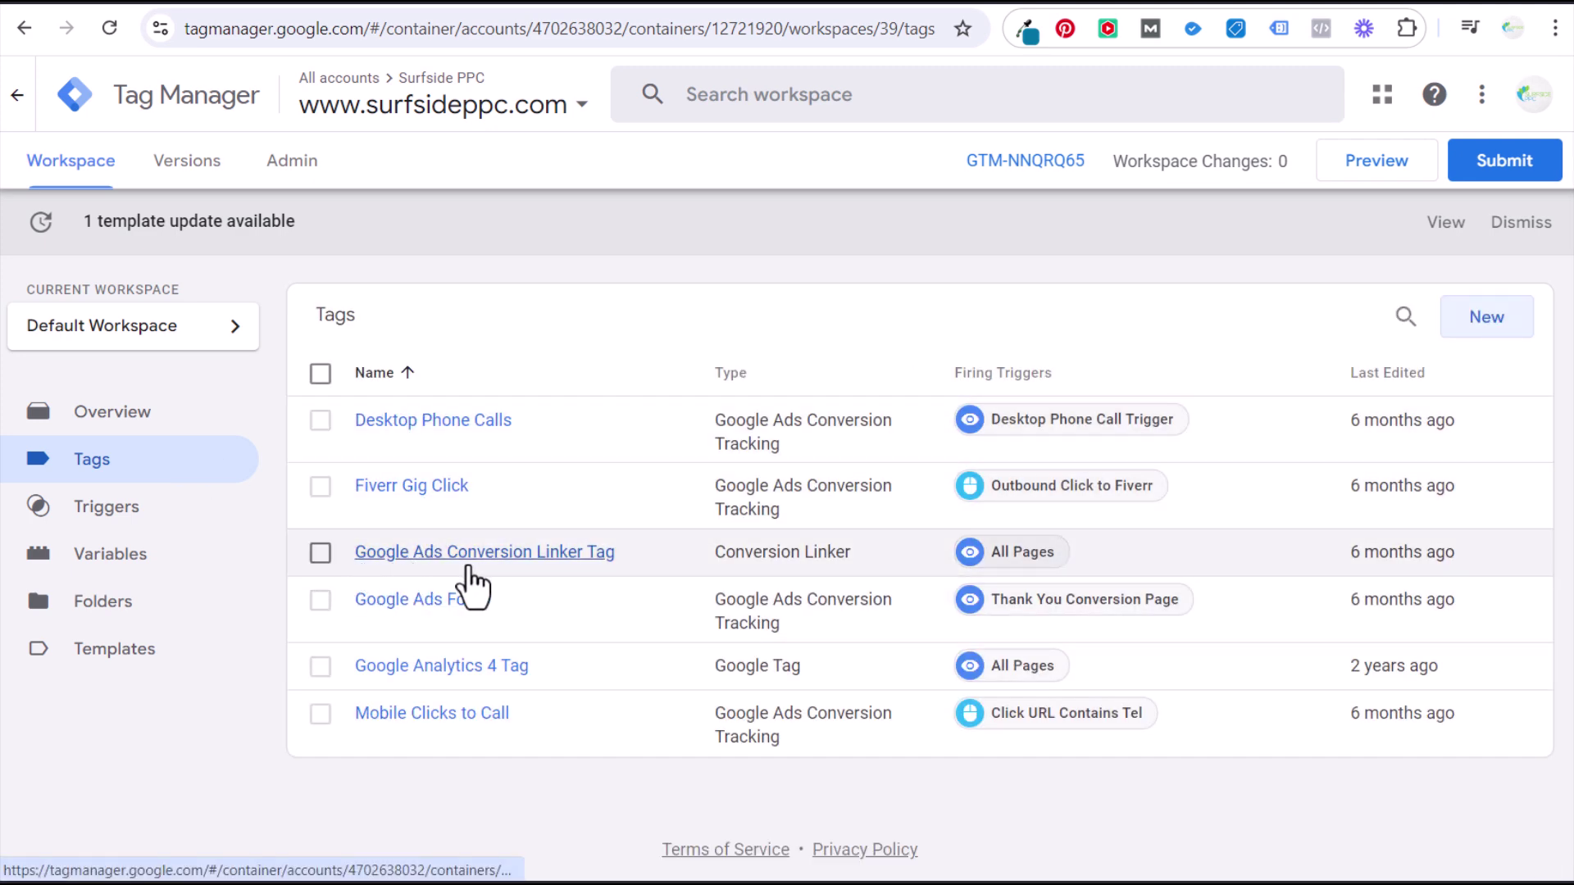
click(511, 565)
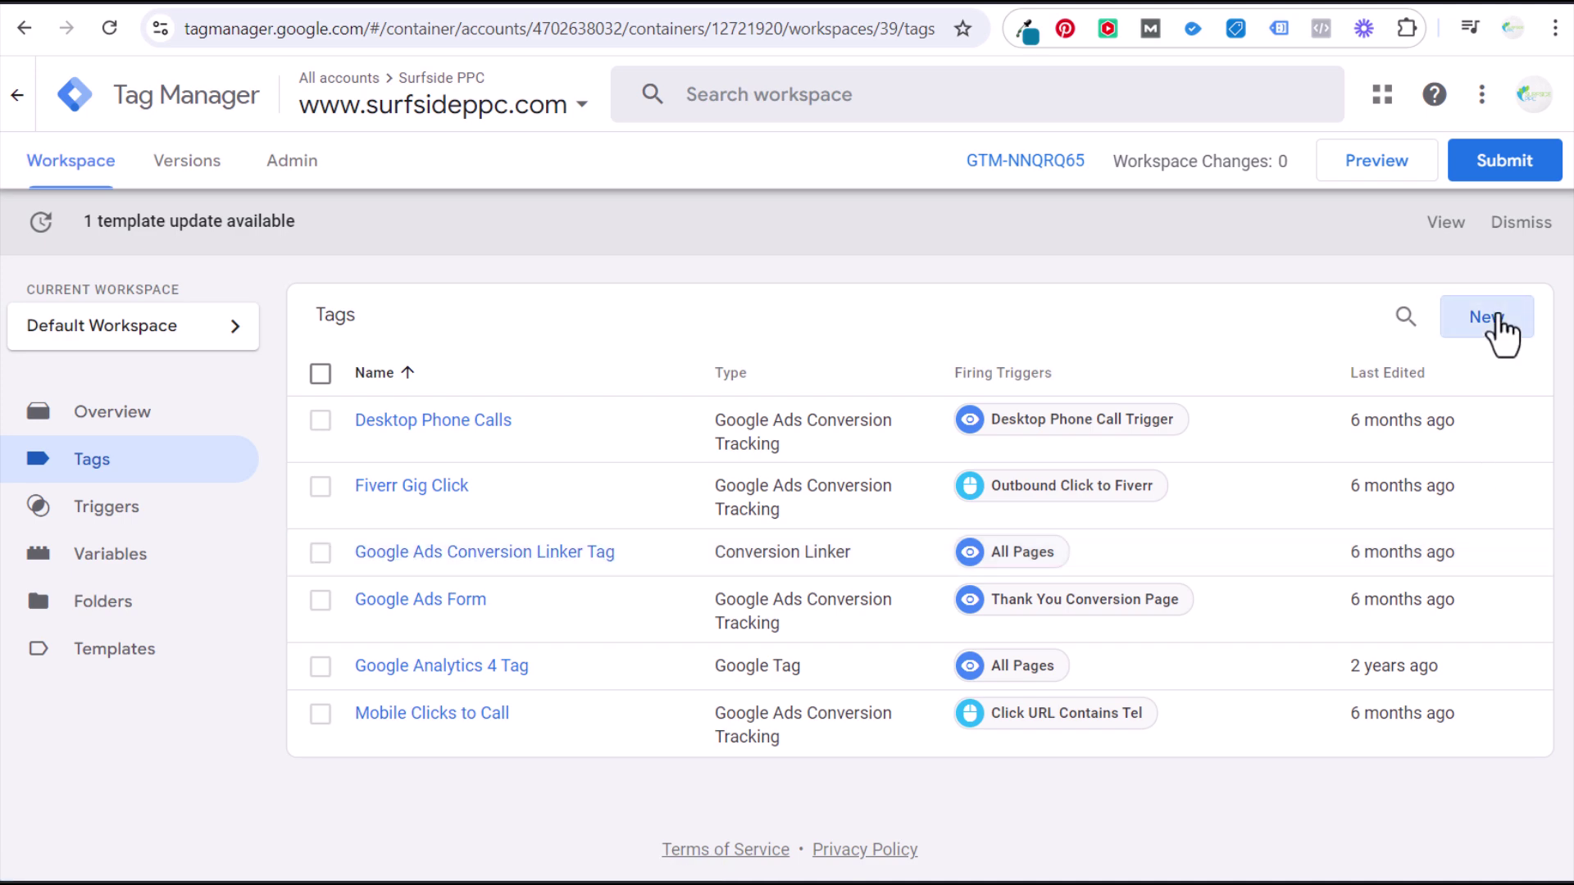
click(1490, 324)
click(732, 299)
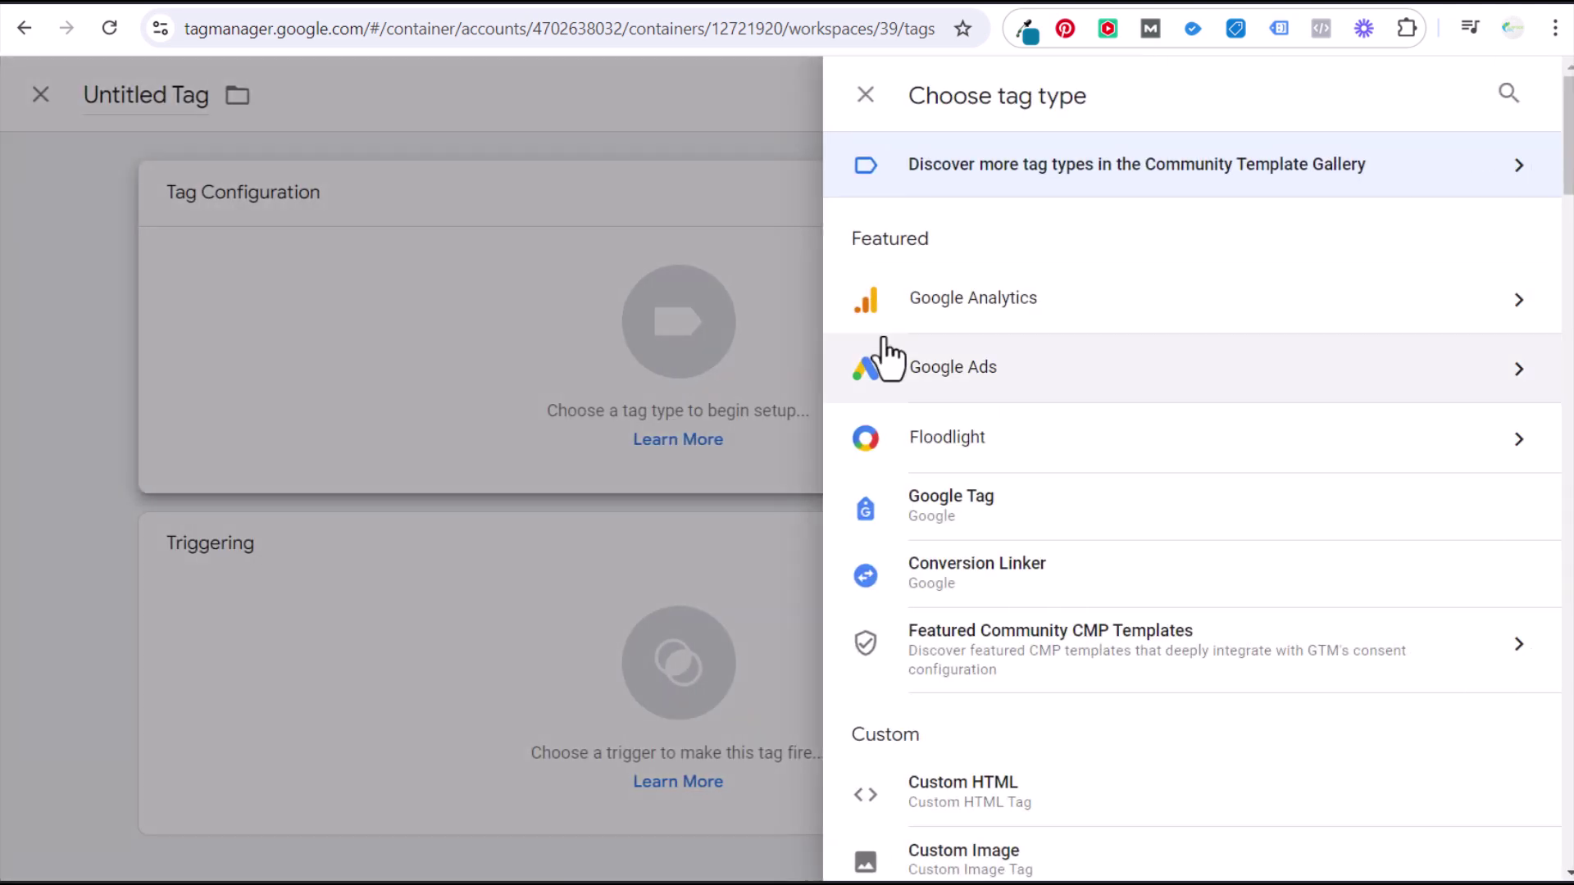
click(977, 386)
click(1069, 246)
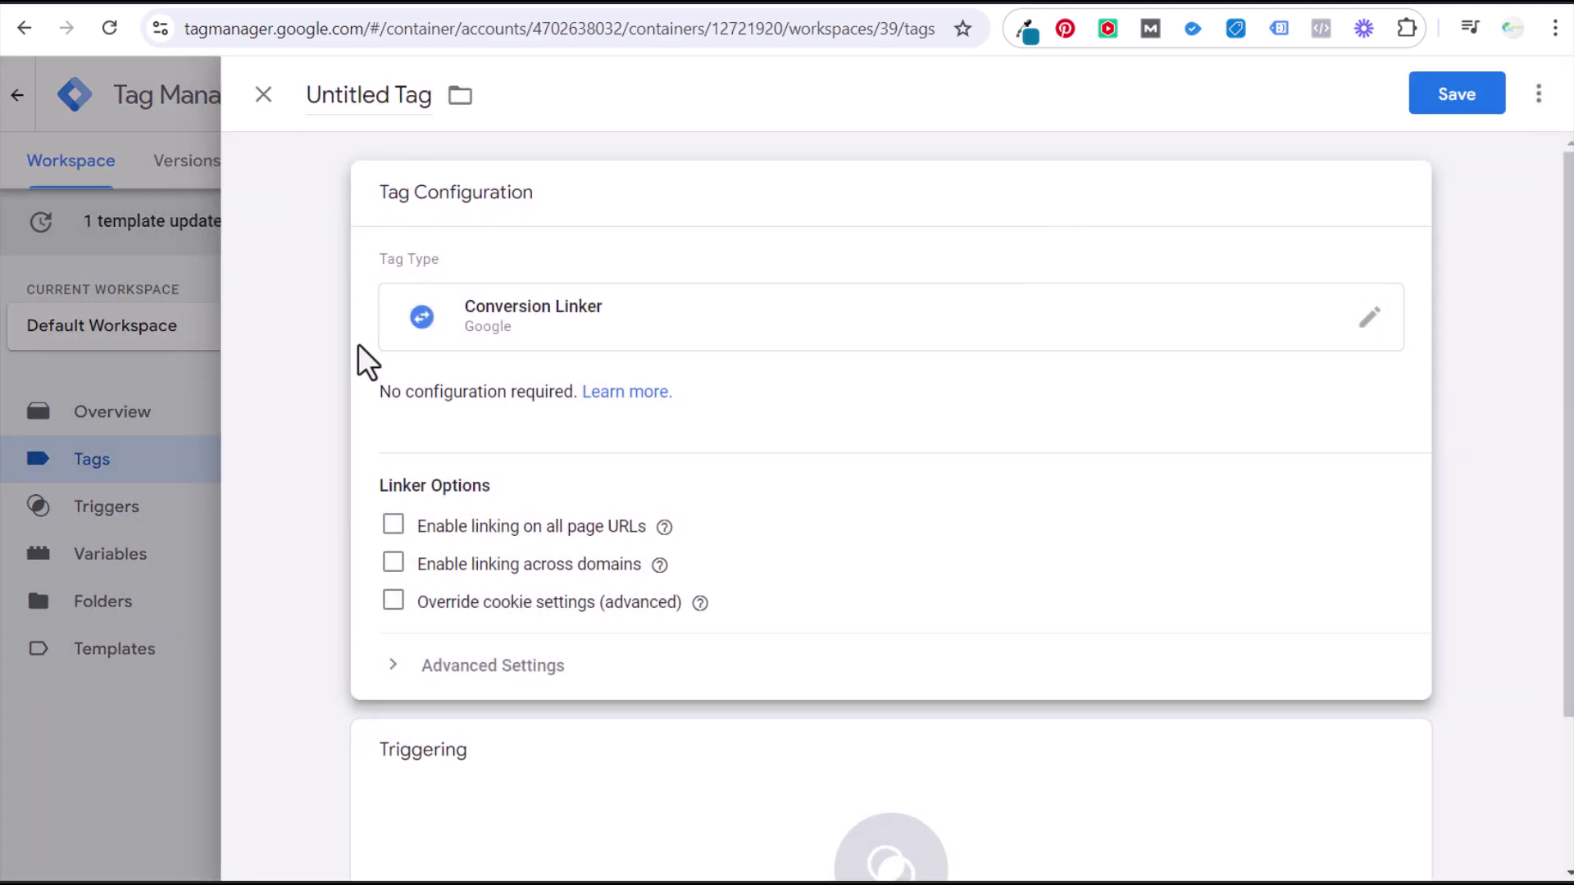
scroll(590, 598, down, 3)
click(628, 598)
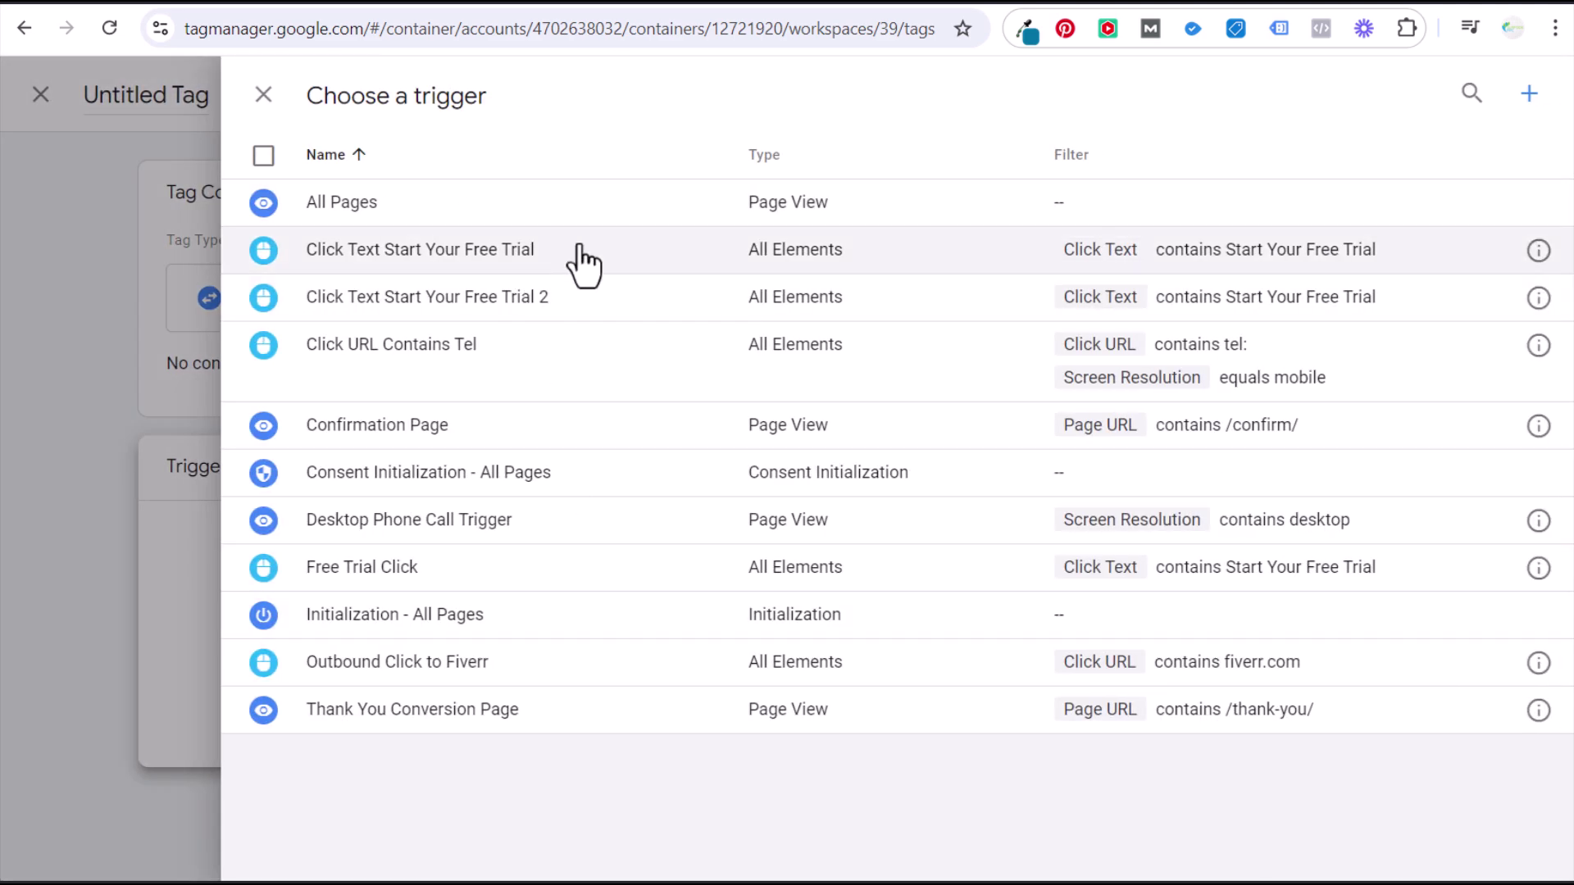
click(587, 215)
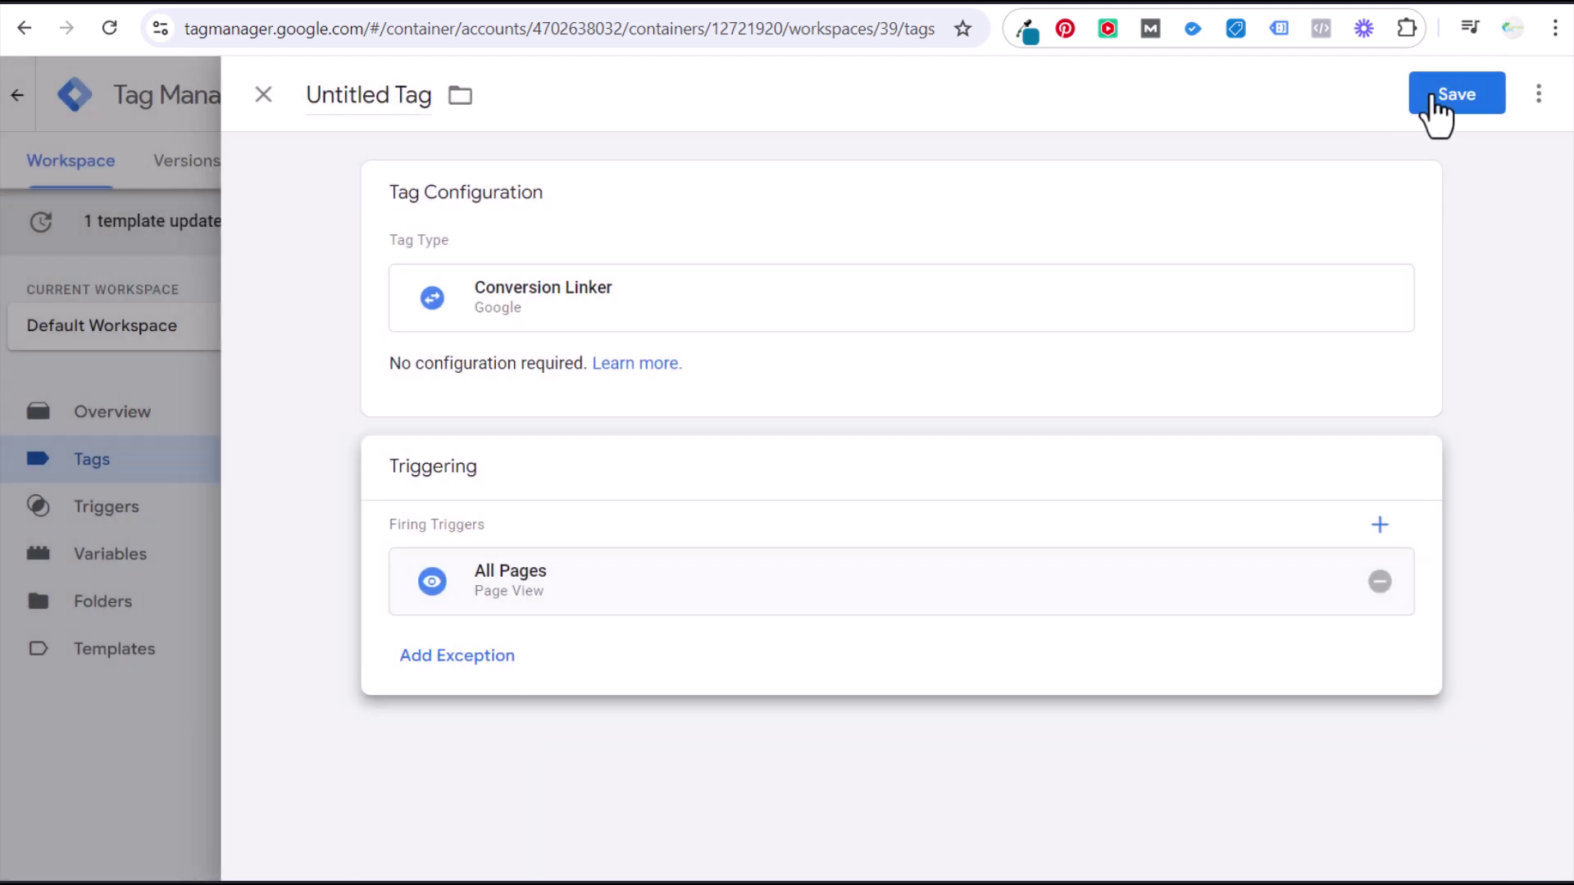
click(267, 98)
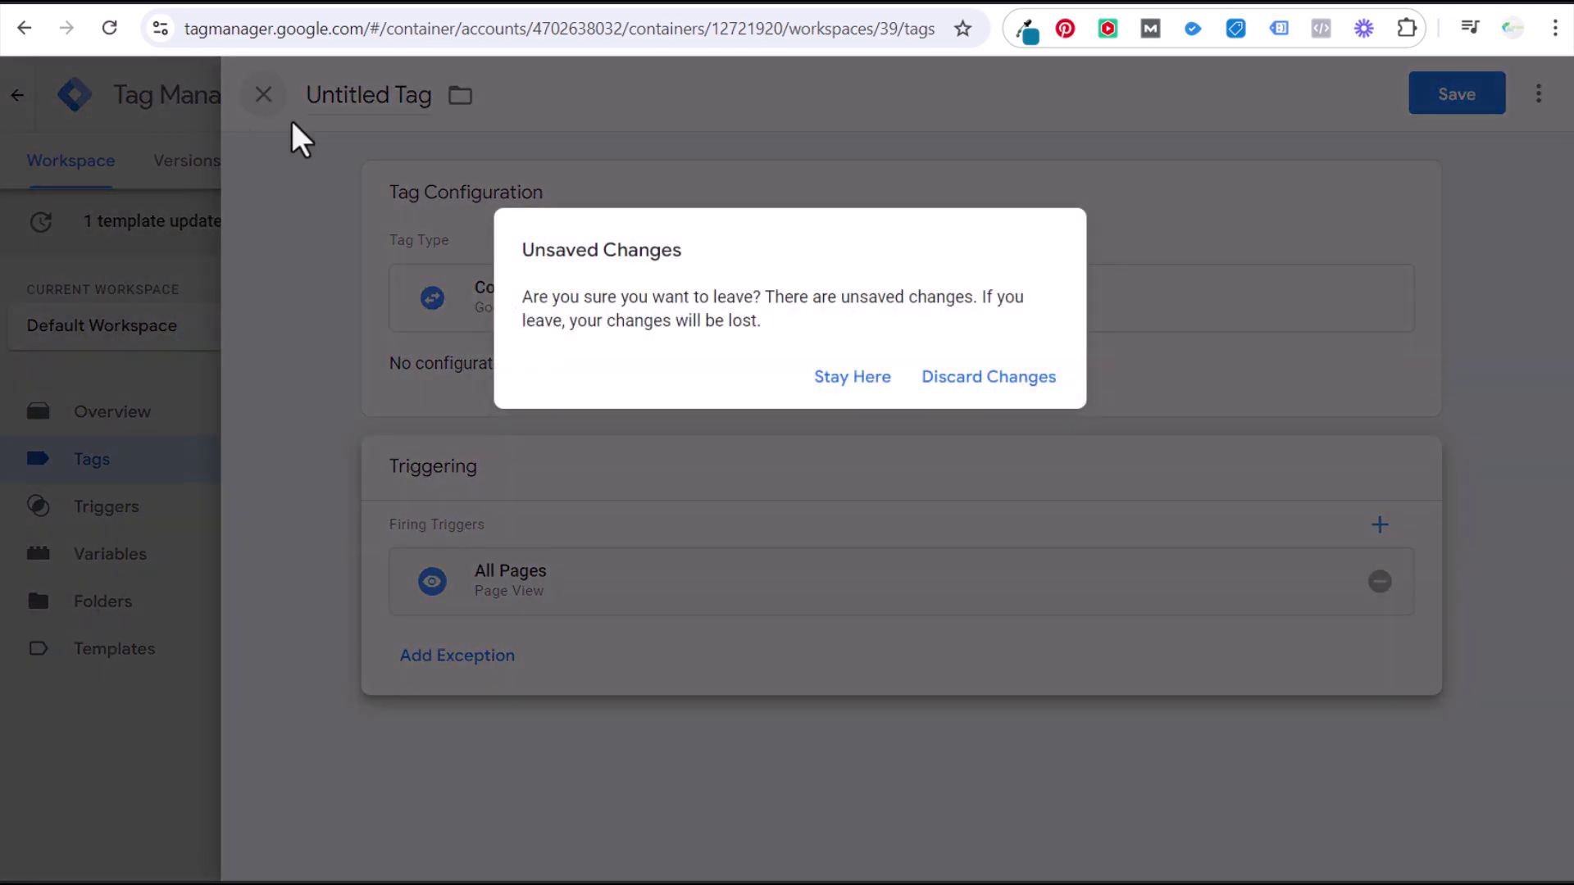
click(969, 382)
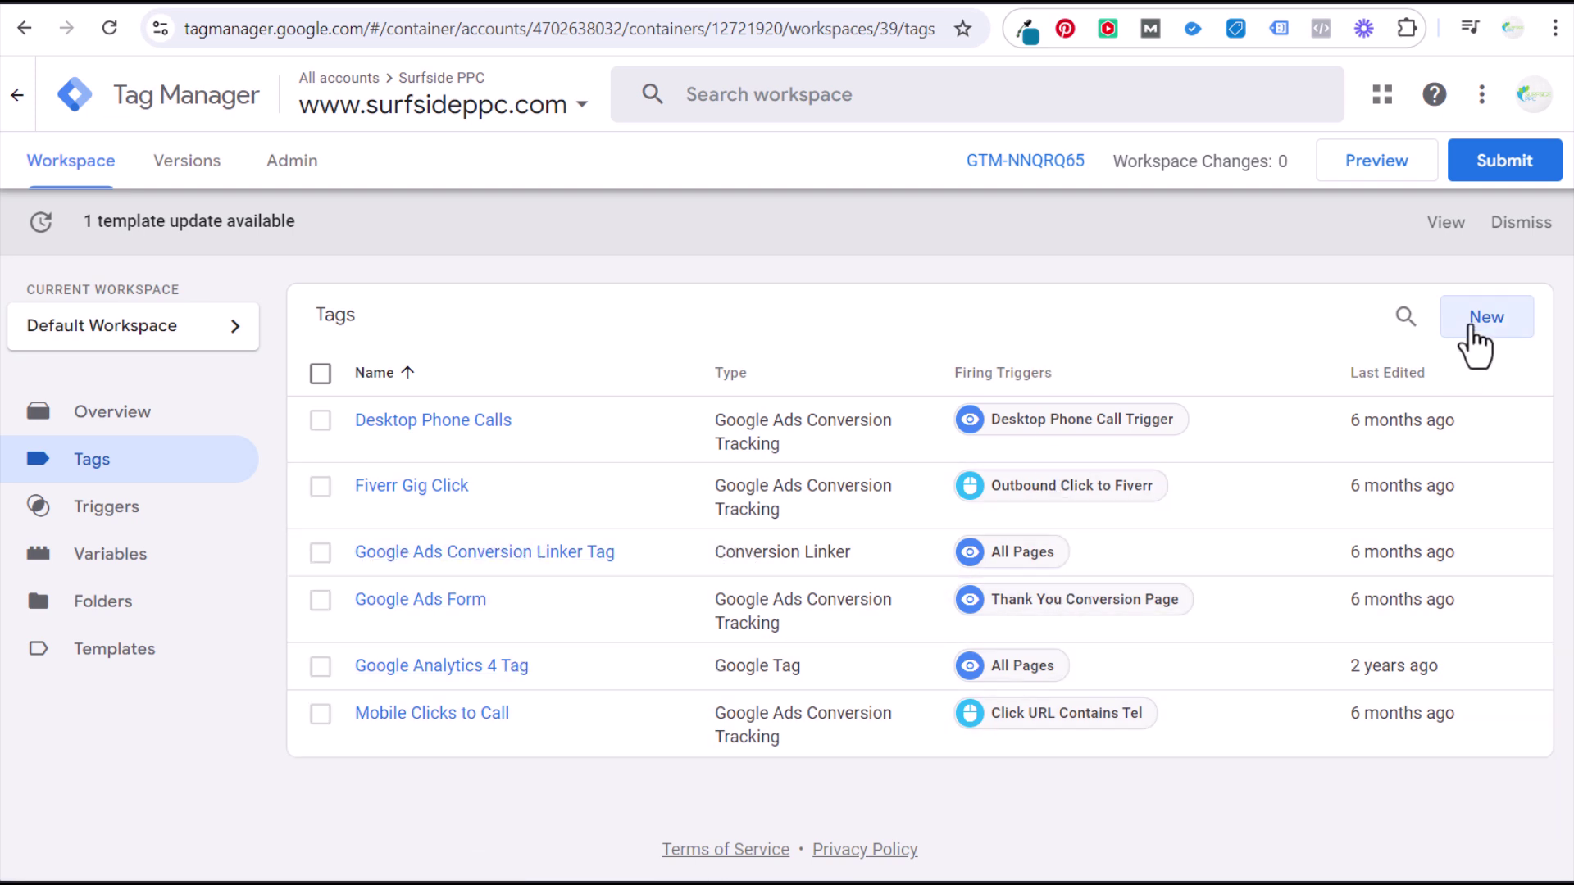
Step: Create a new Google Ads Conversion Tracking tag named 'Google Ads Audit Thank You Page'
click(1472, 328)
click(383, 92)
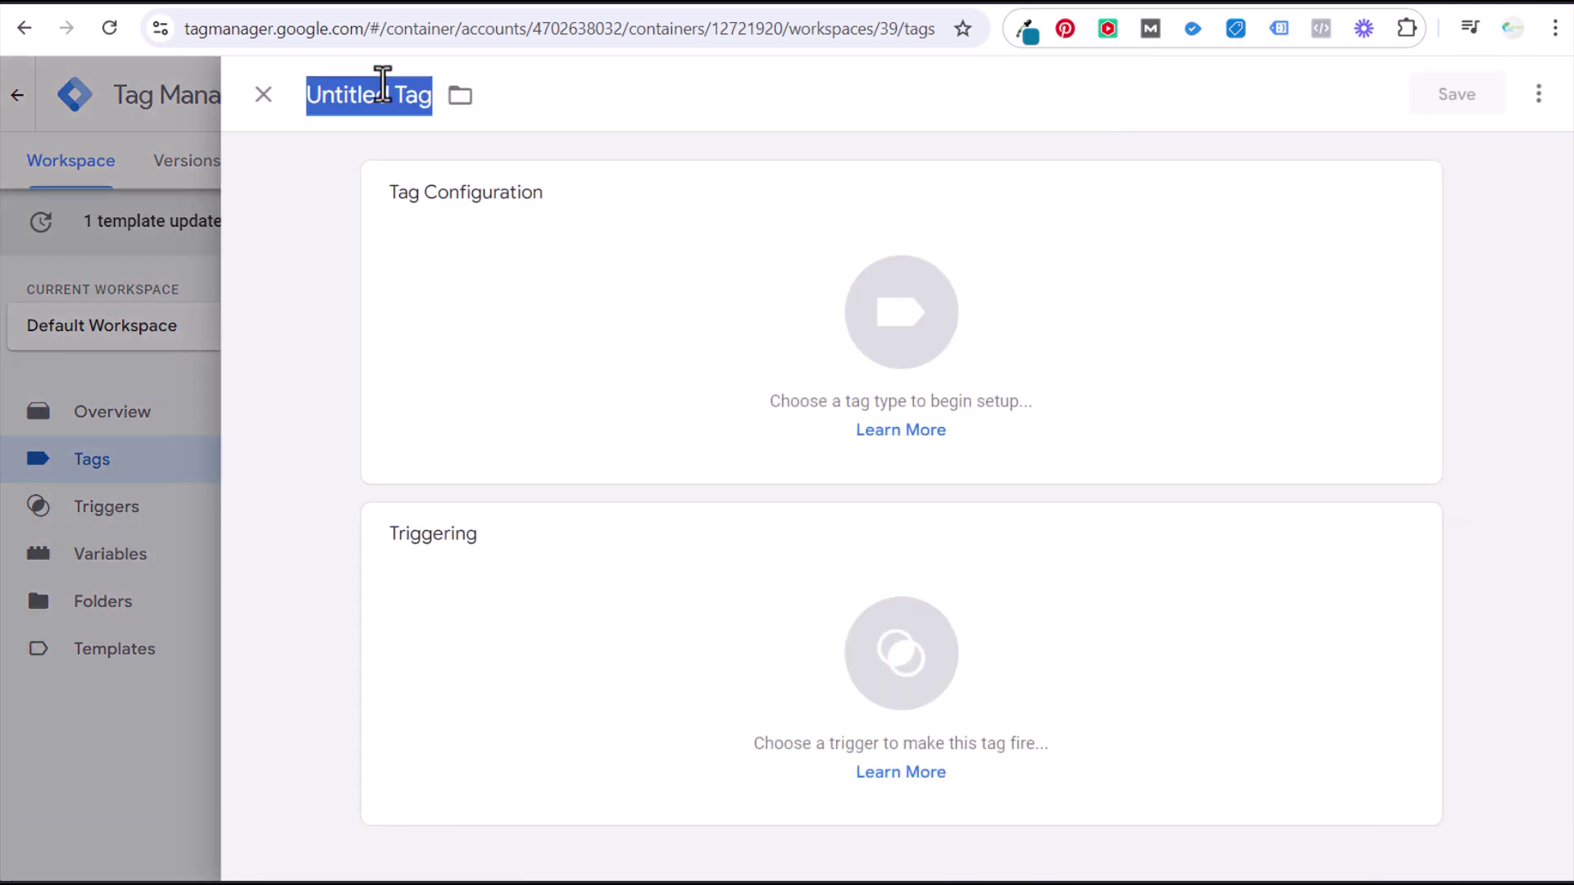
text(Thank You Page)
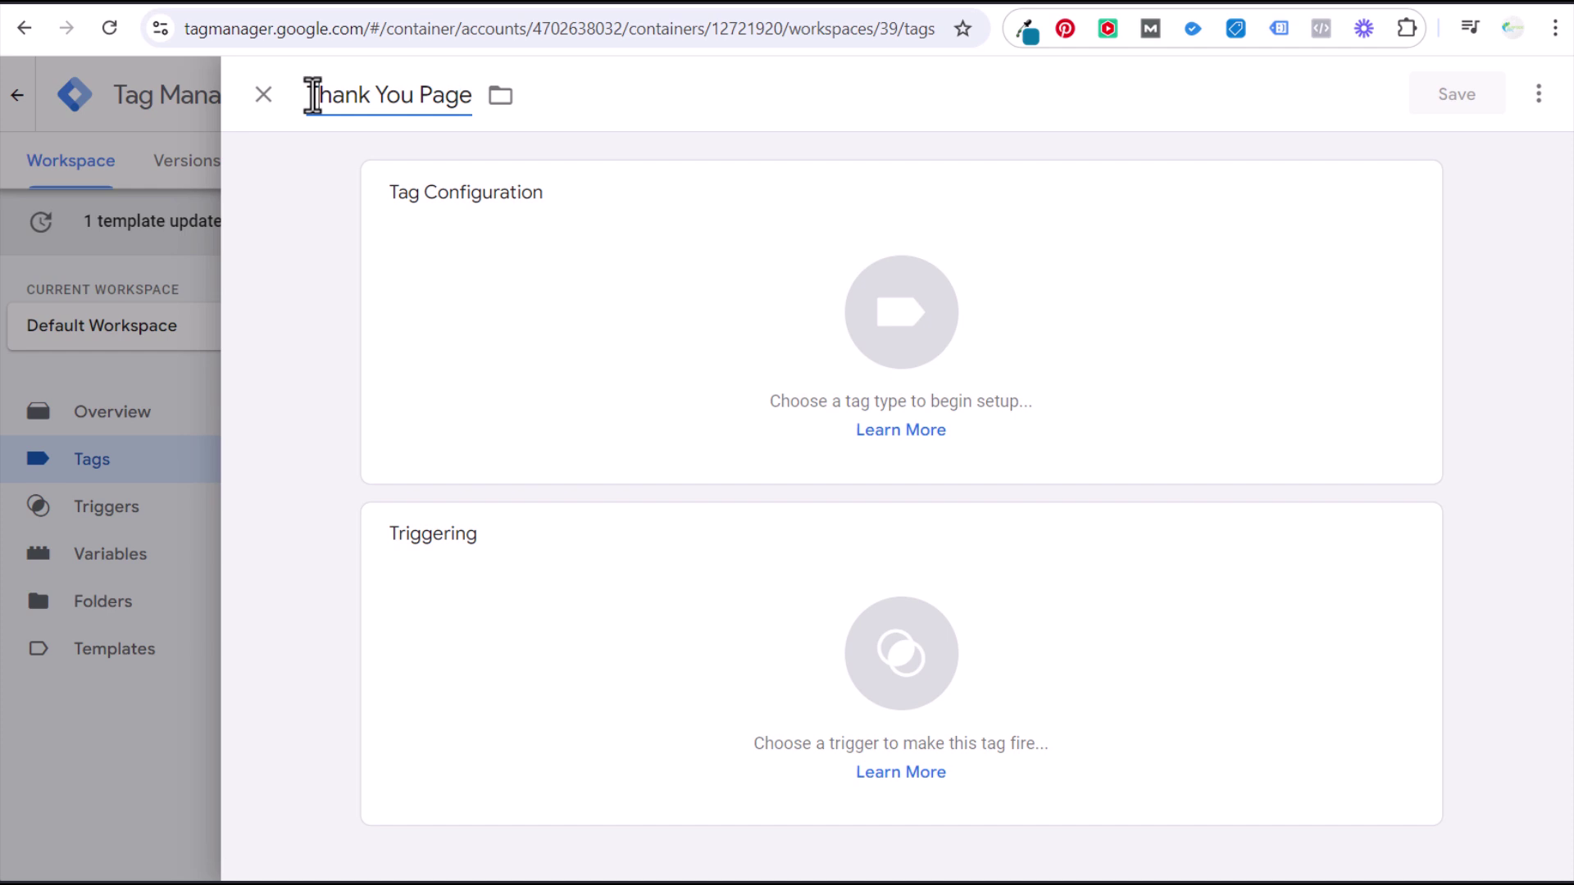
text(Google Ads Audit)
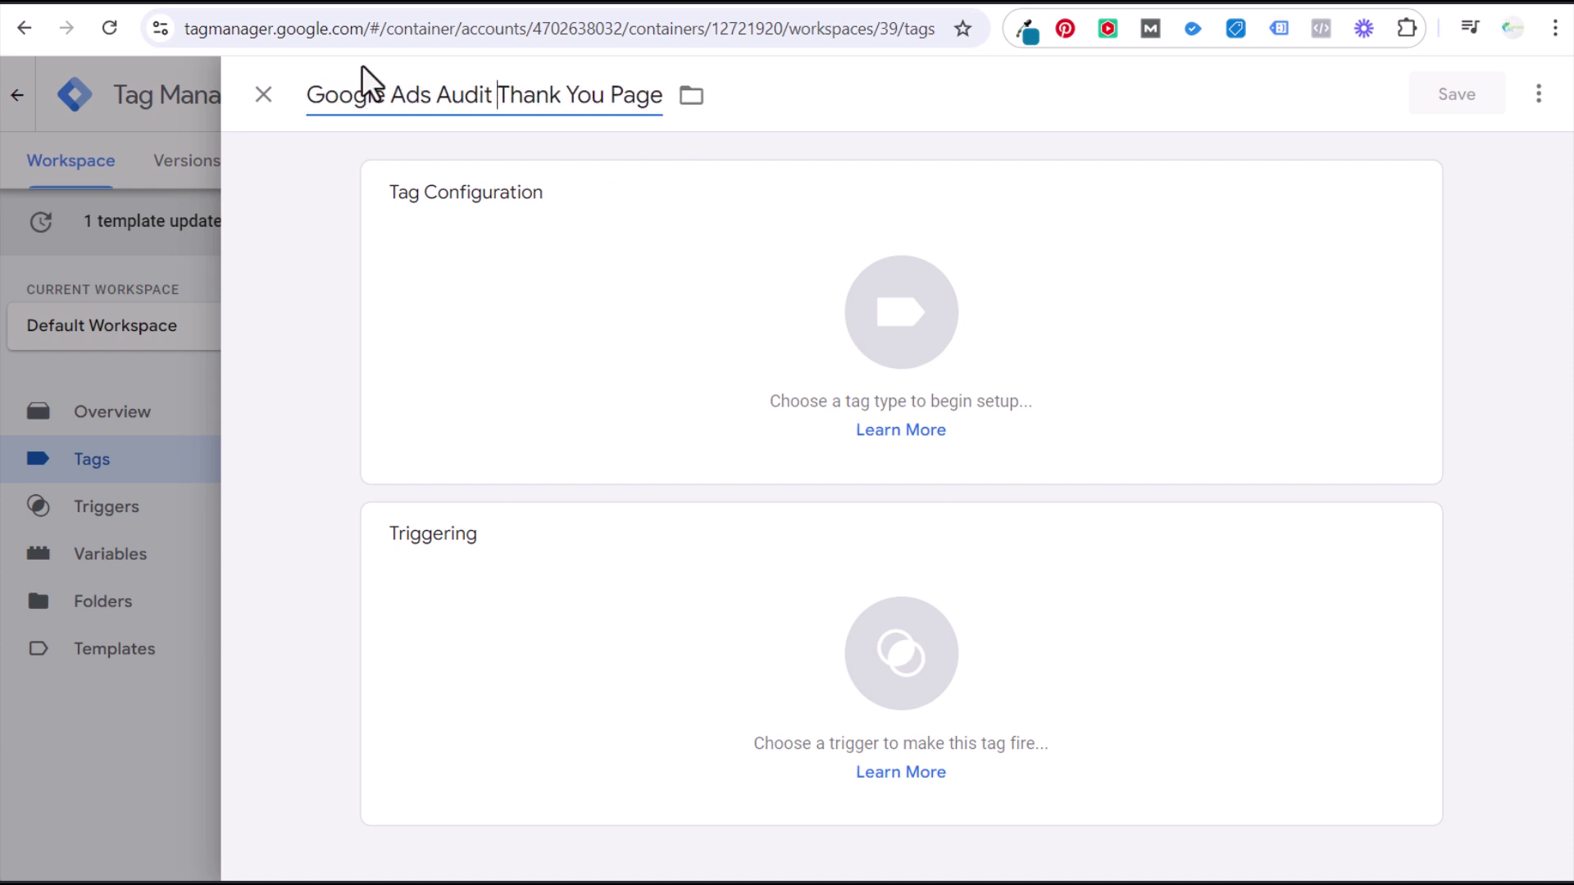
click(650, 332)
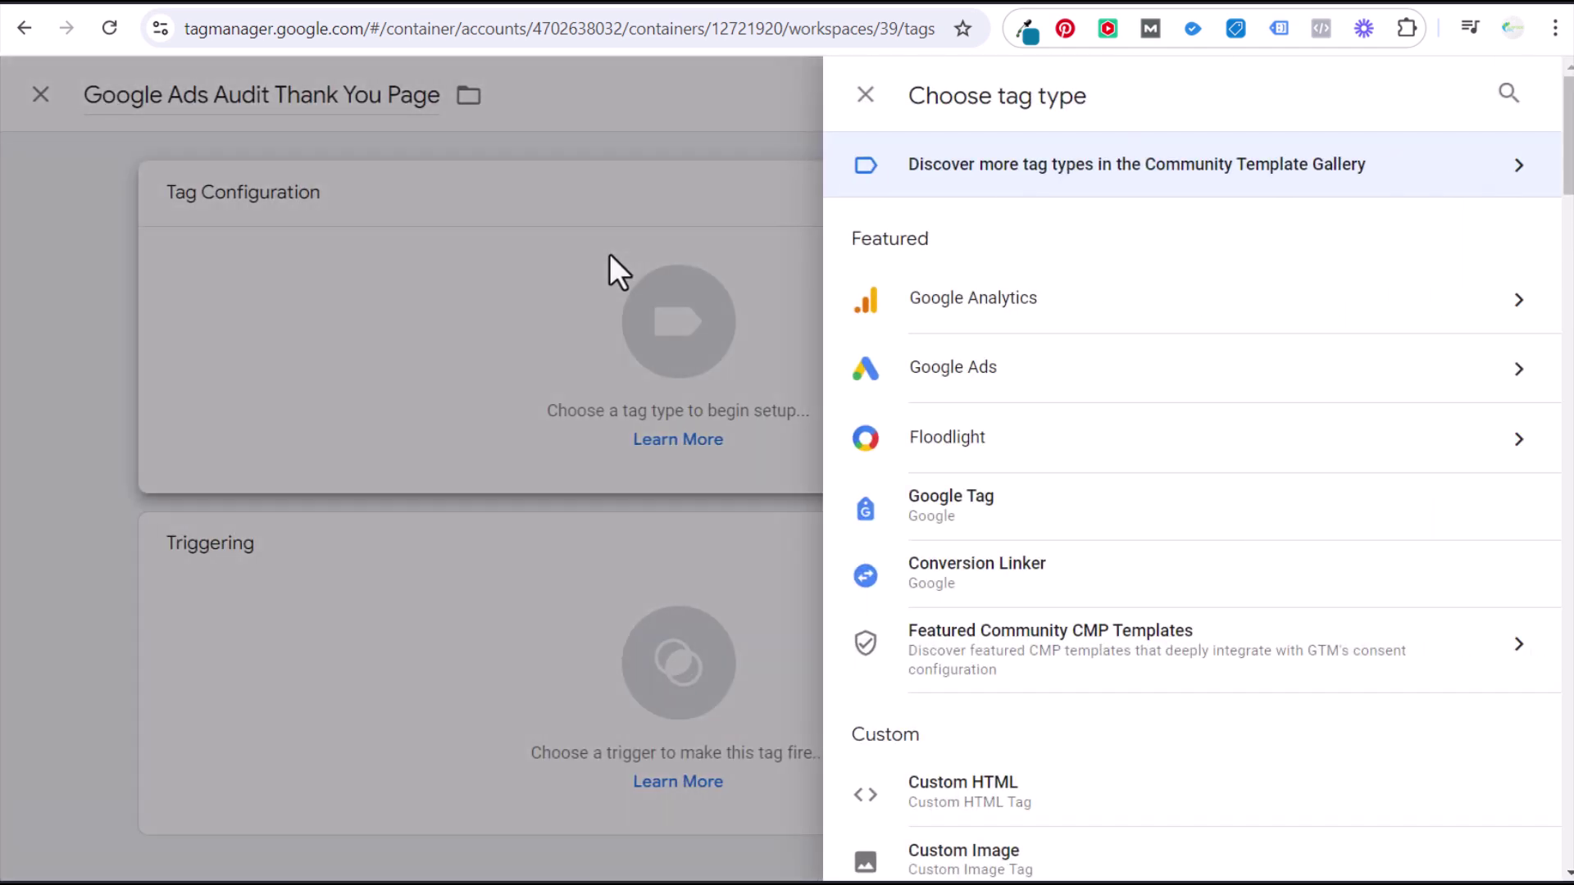
click(1155, 385)
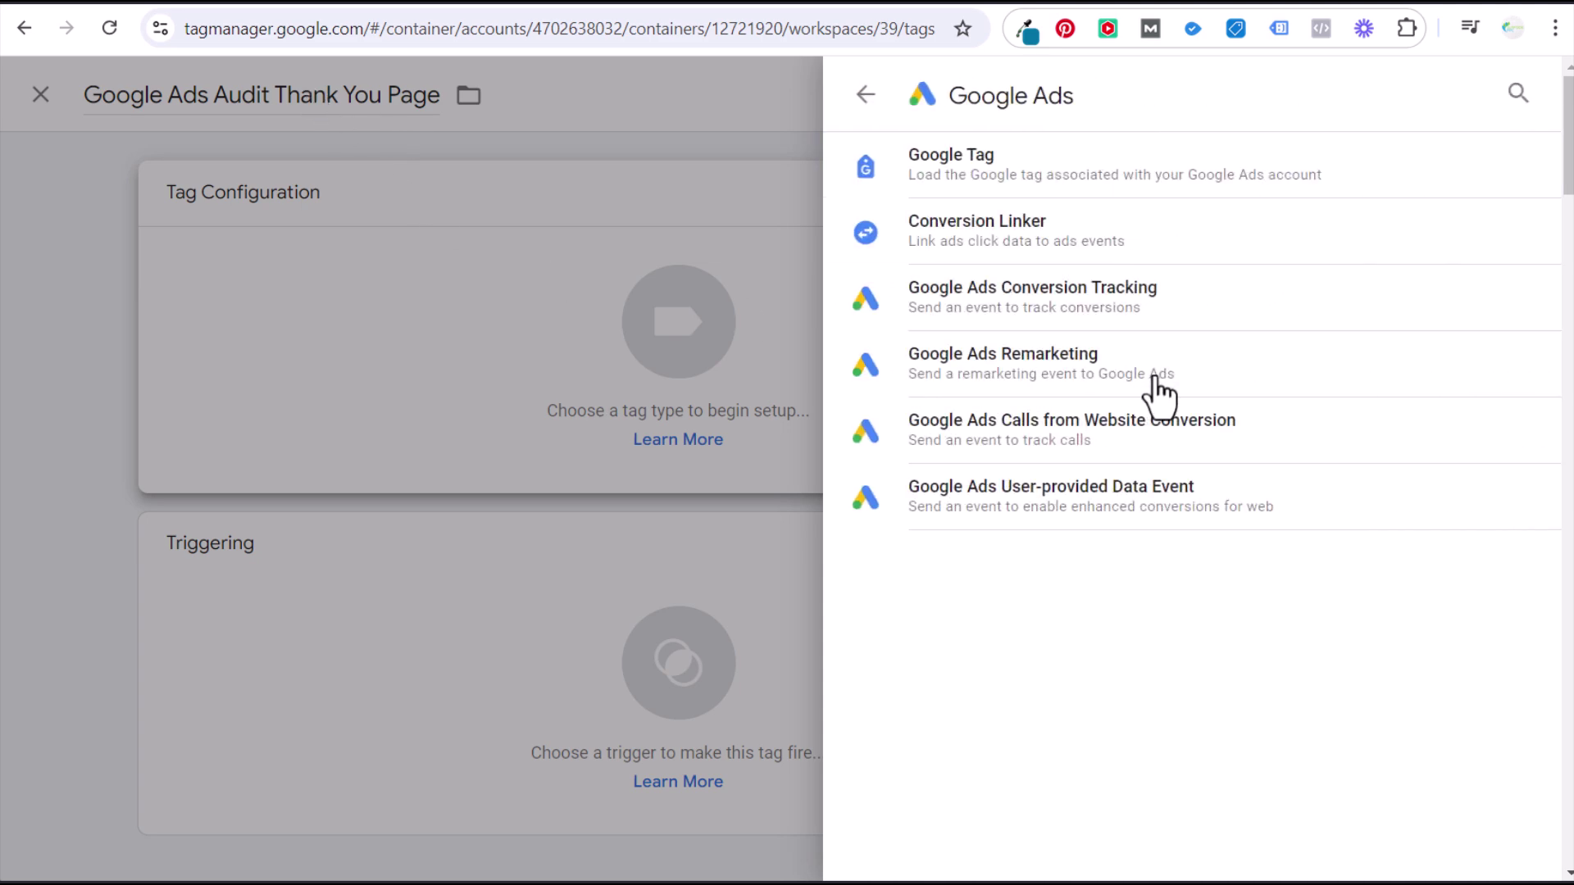
click(1228, 320)
Step: Paste the Google Ads Conversion ID into the tag
click(579, 481)
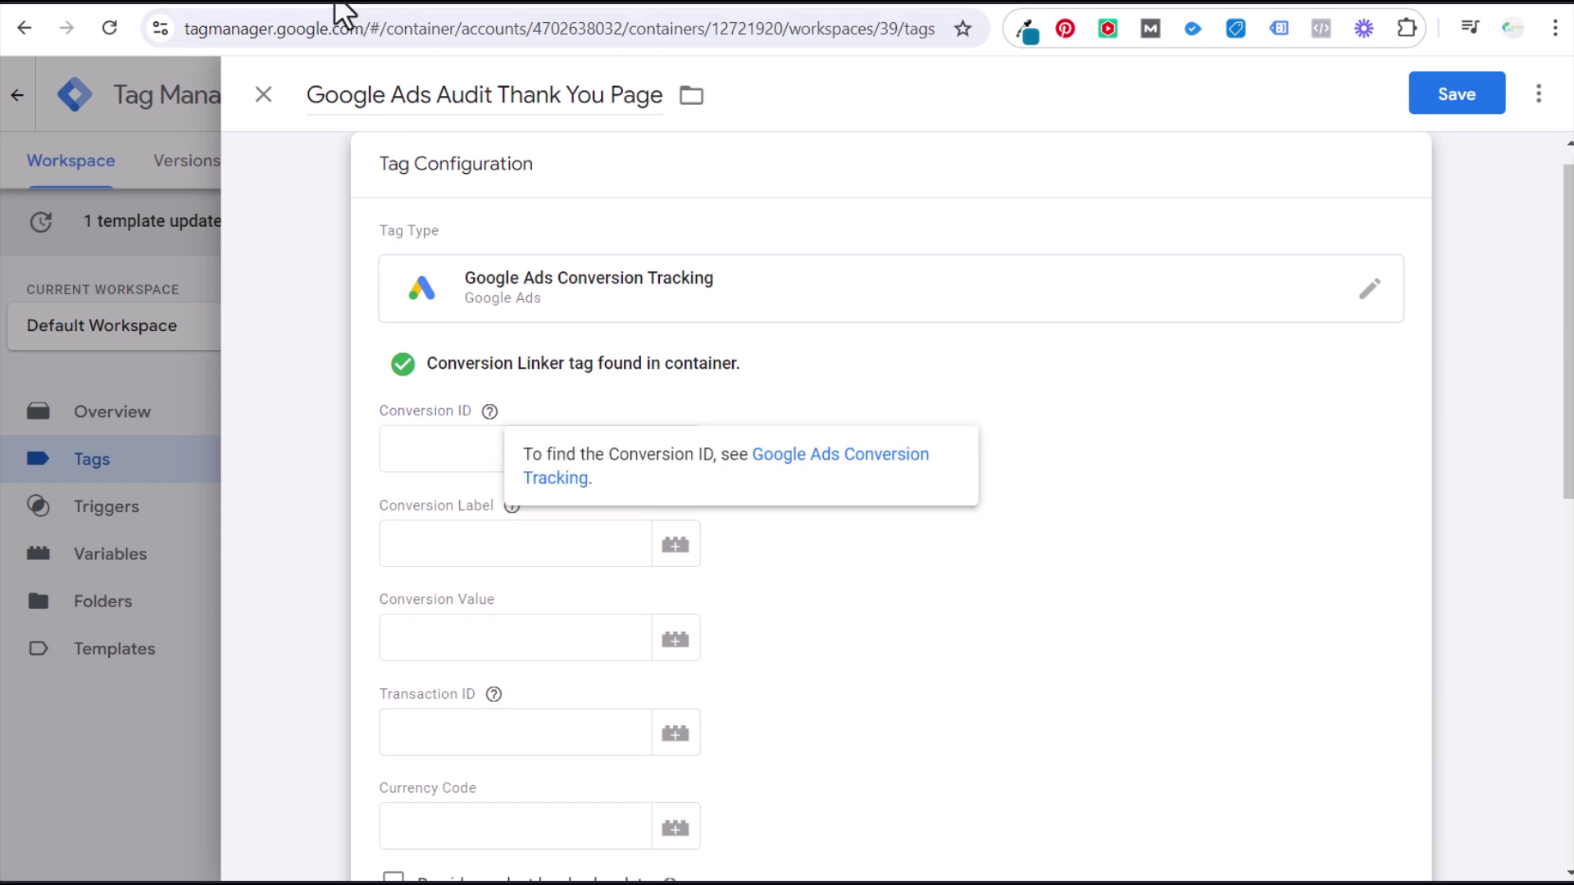
key(alt+Tab)
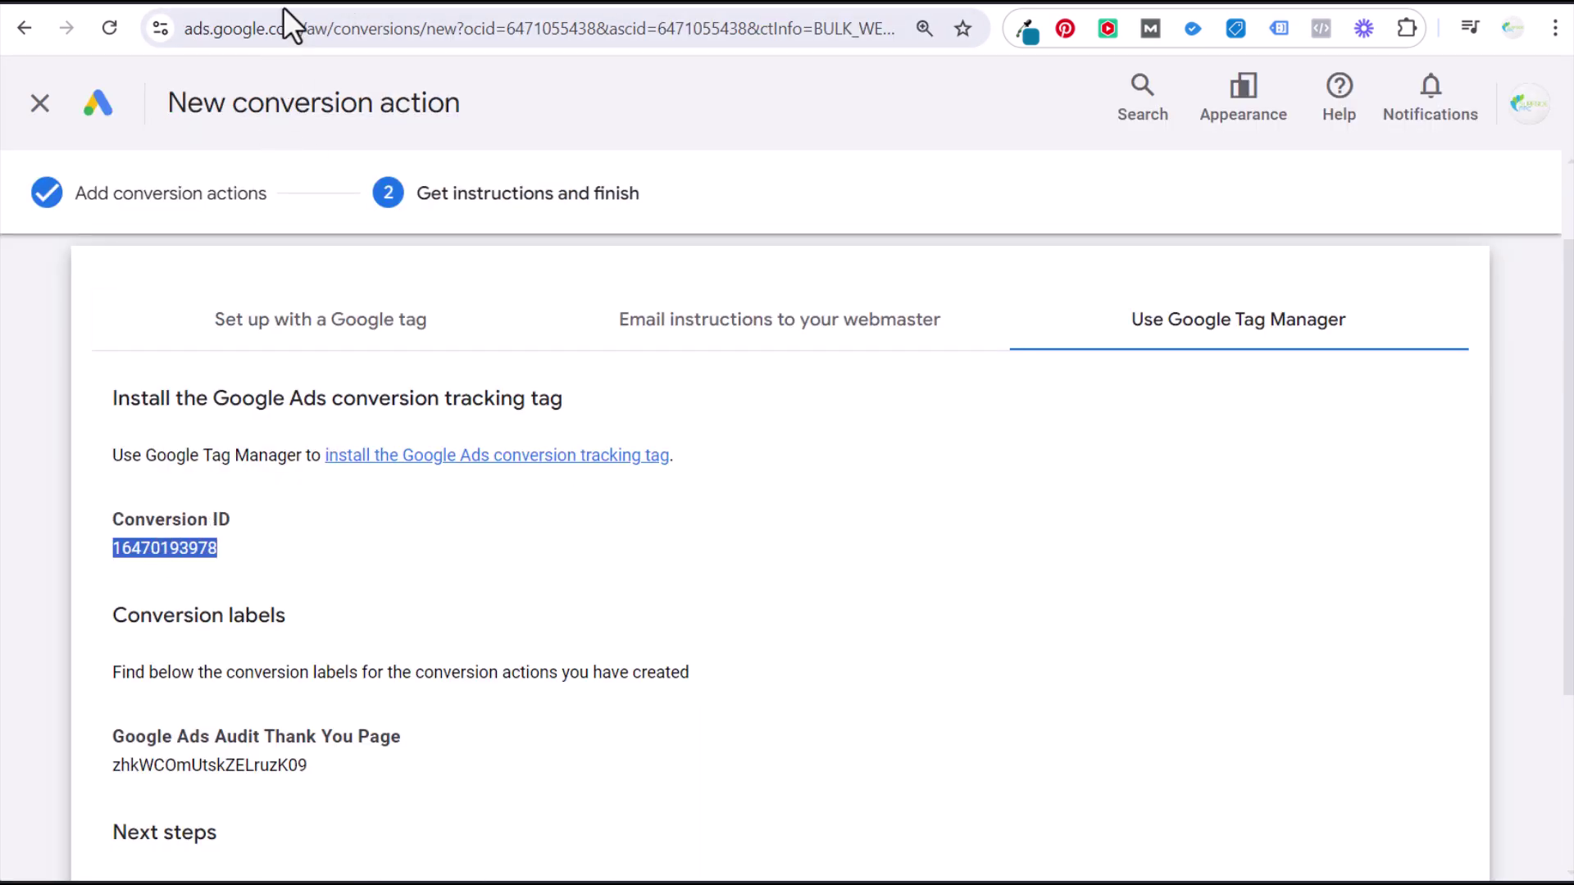
key(alt+Tab)
key(ctrl+v)
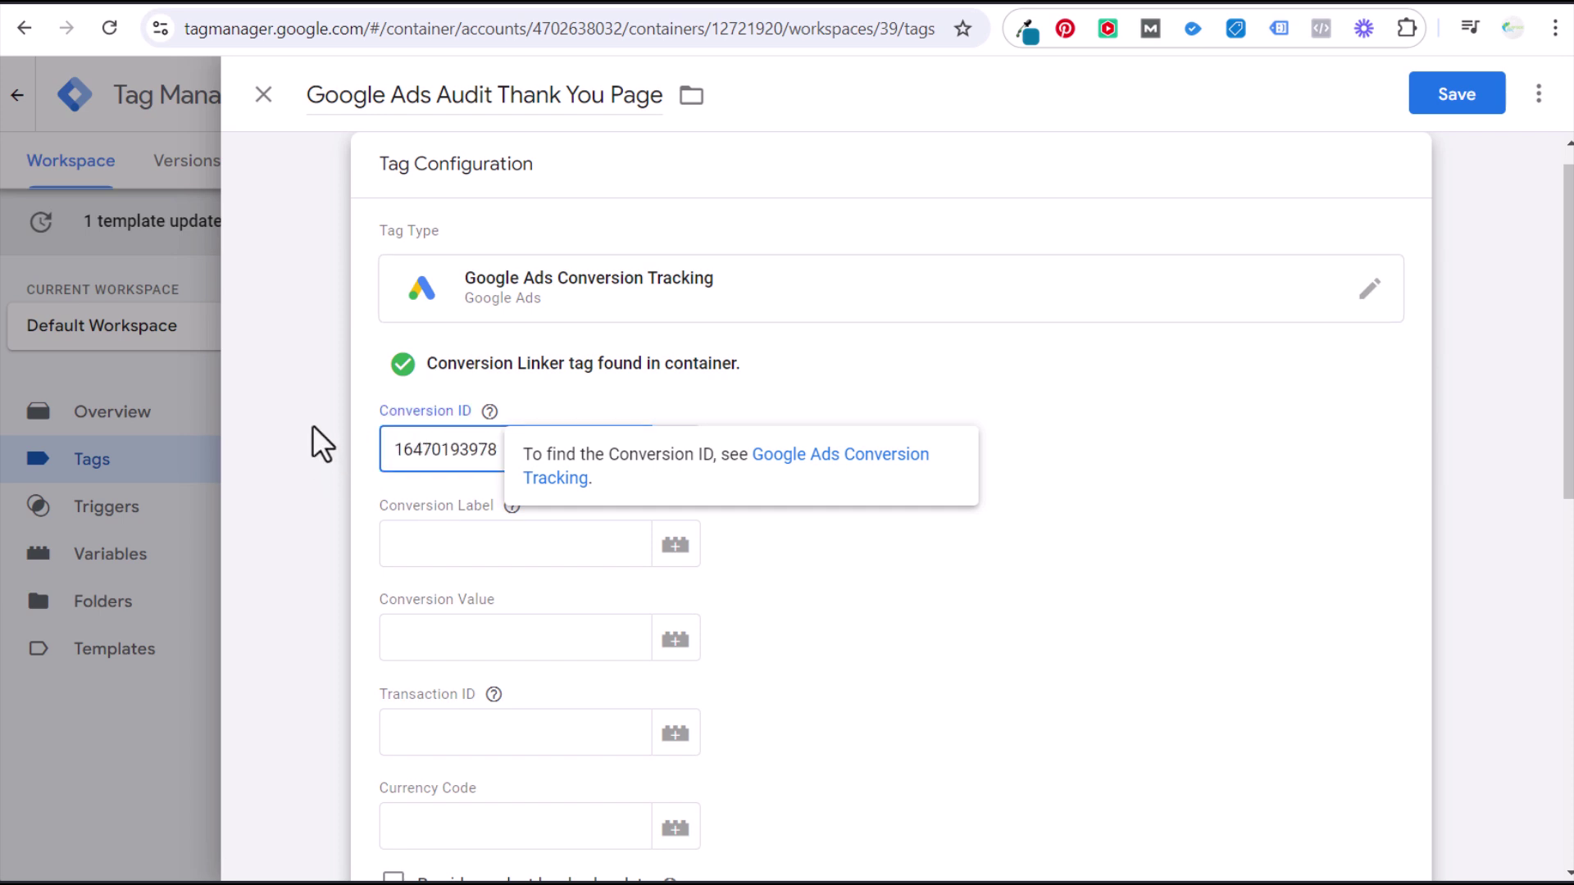
Step: Copy the conversion label from Google Ads and paste it into the tag's Conversion Label
key(alt+Tab)
scroll(328, 483, down, 3)
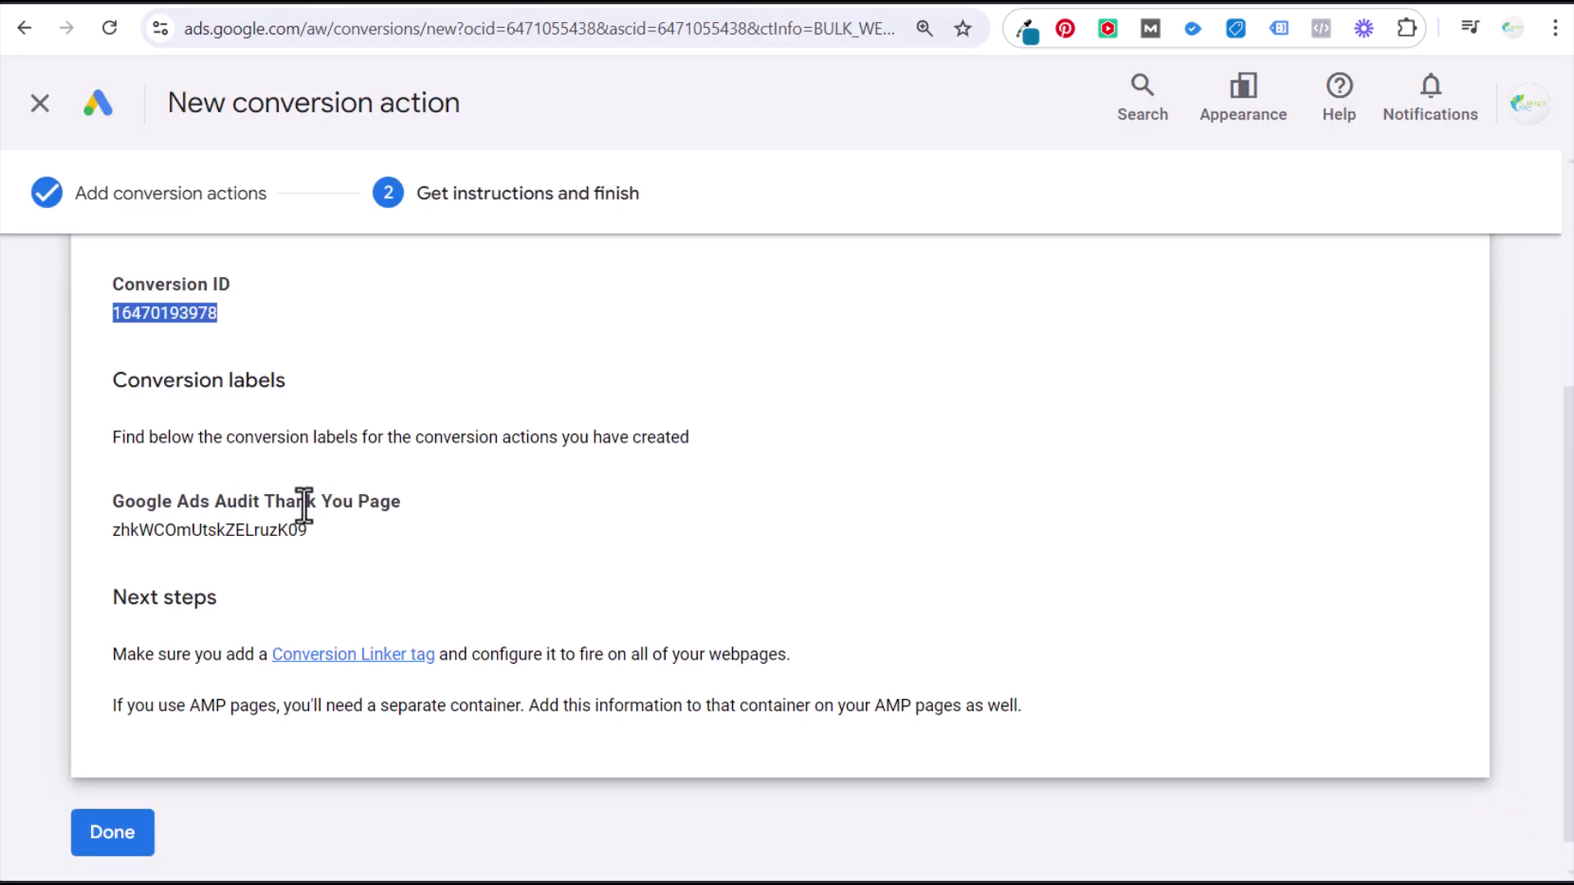
click(186, 534)
double_click(155, 531)
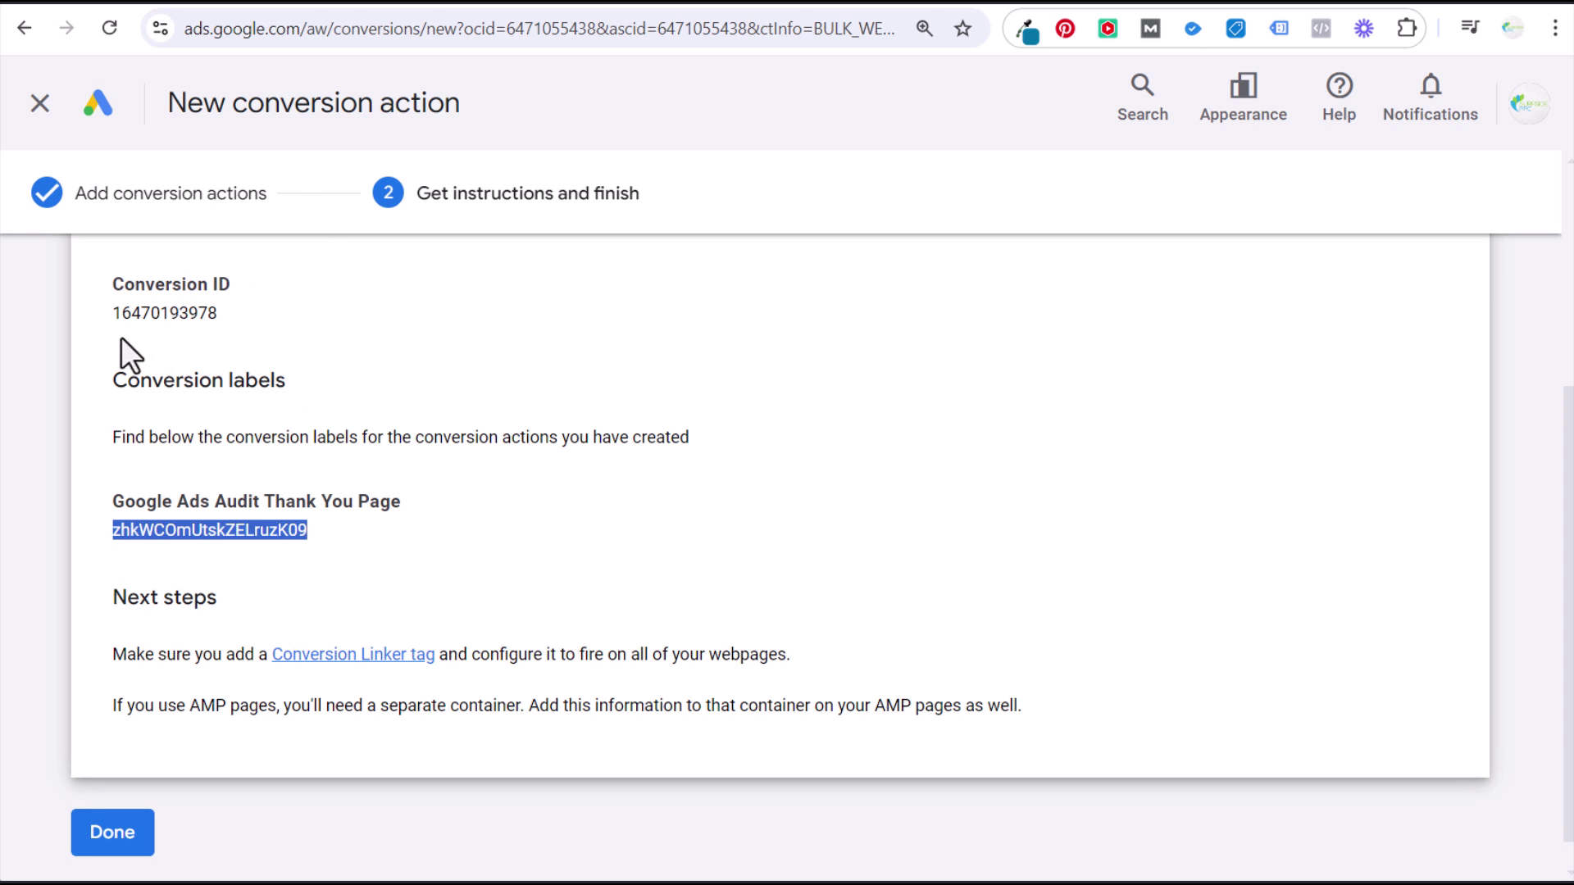
click(296, 5)
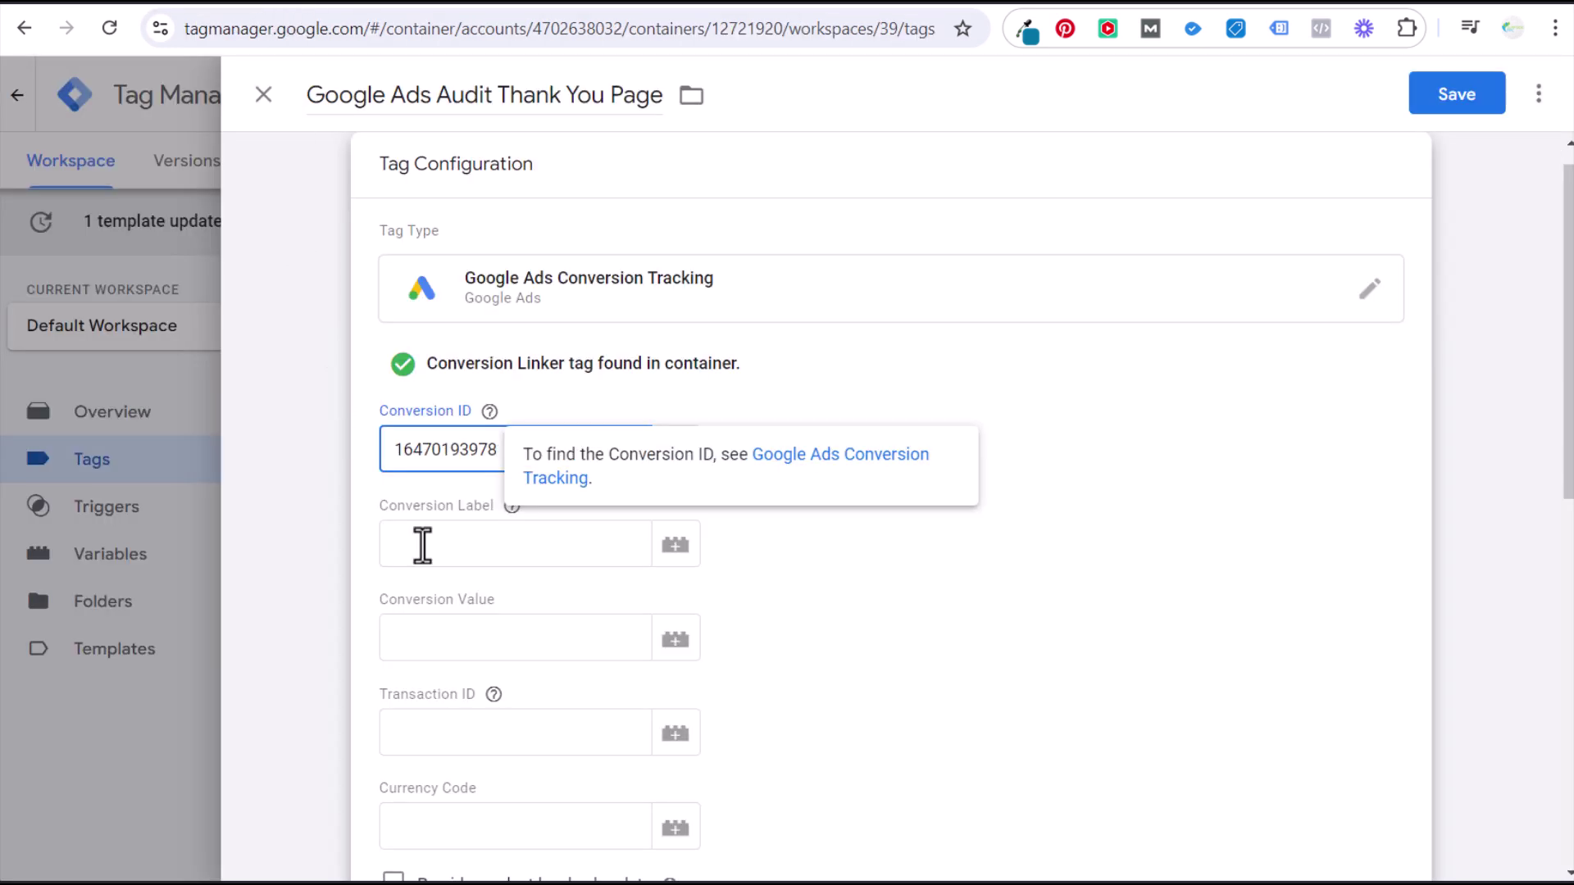
click(422, 545)
text(zhkWCOmUtskZELnzjHX9)
click(306, 373)
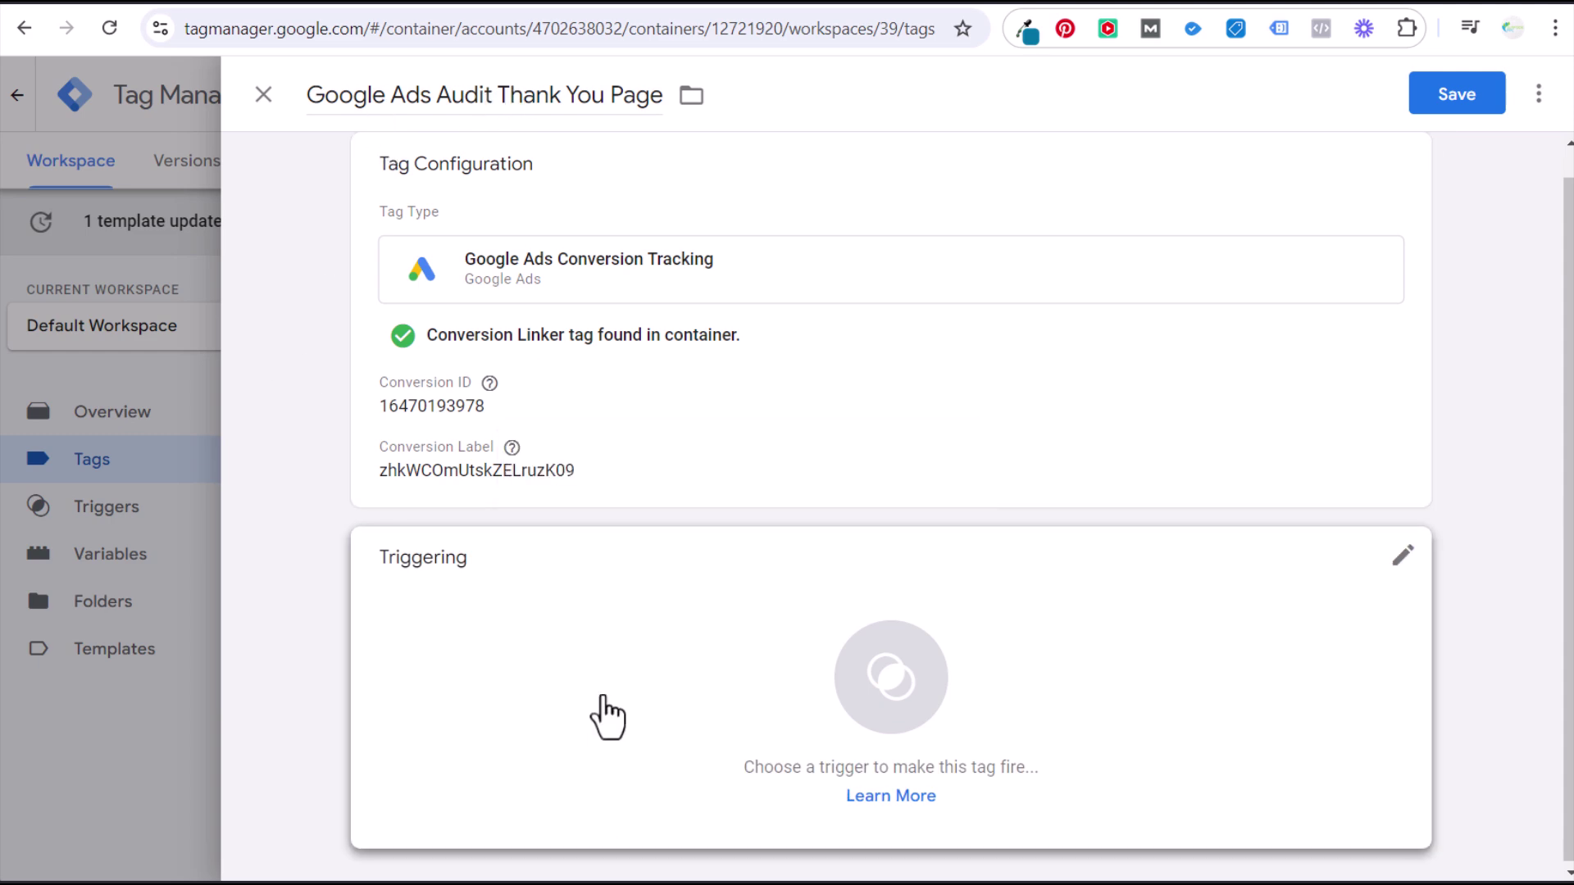
click(602, 703)
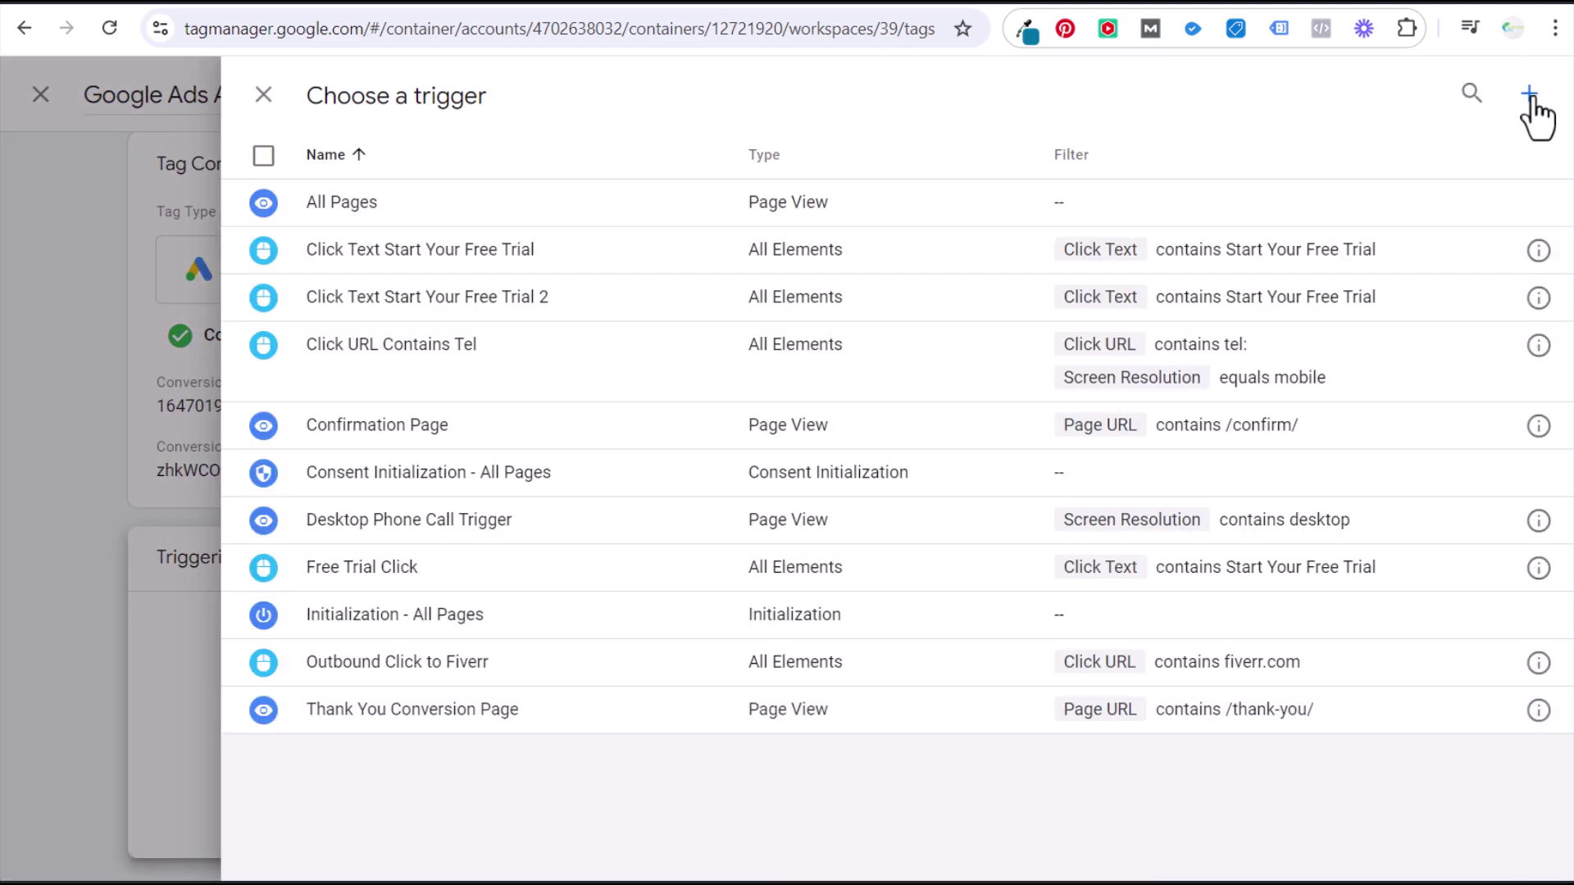
Step: Configure a new Page View trigger firing when Page URL contains thank-you
click(1530, 95)
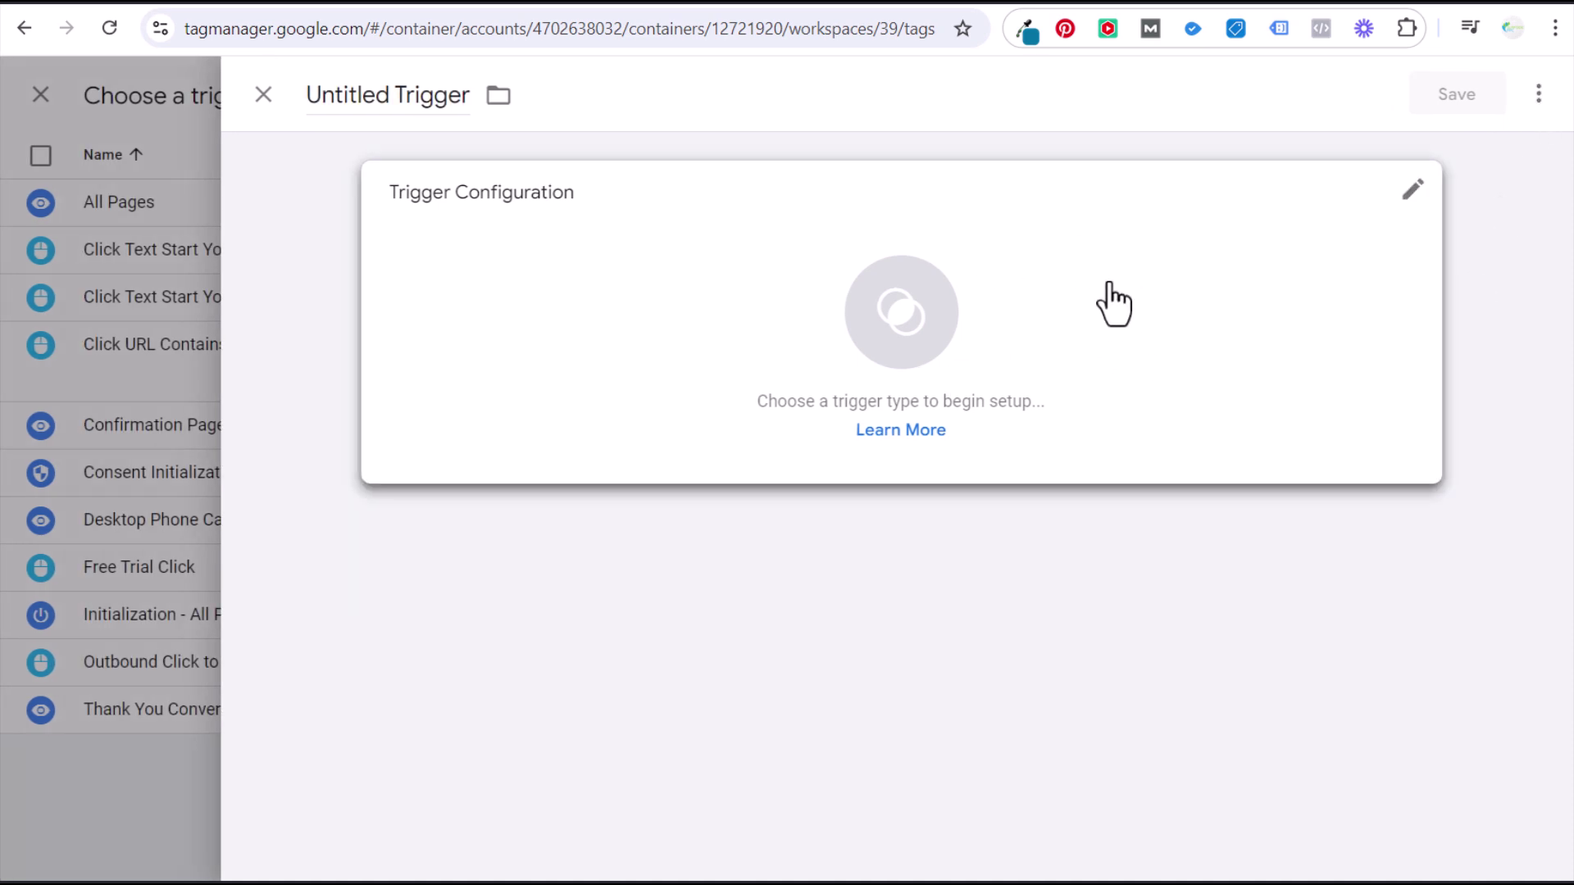
click(1113, 305)
click(1054, 392)
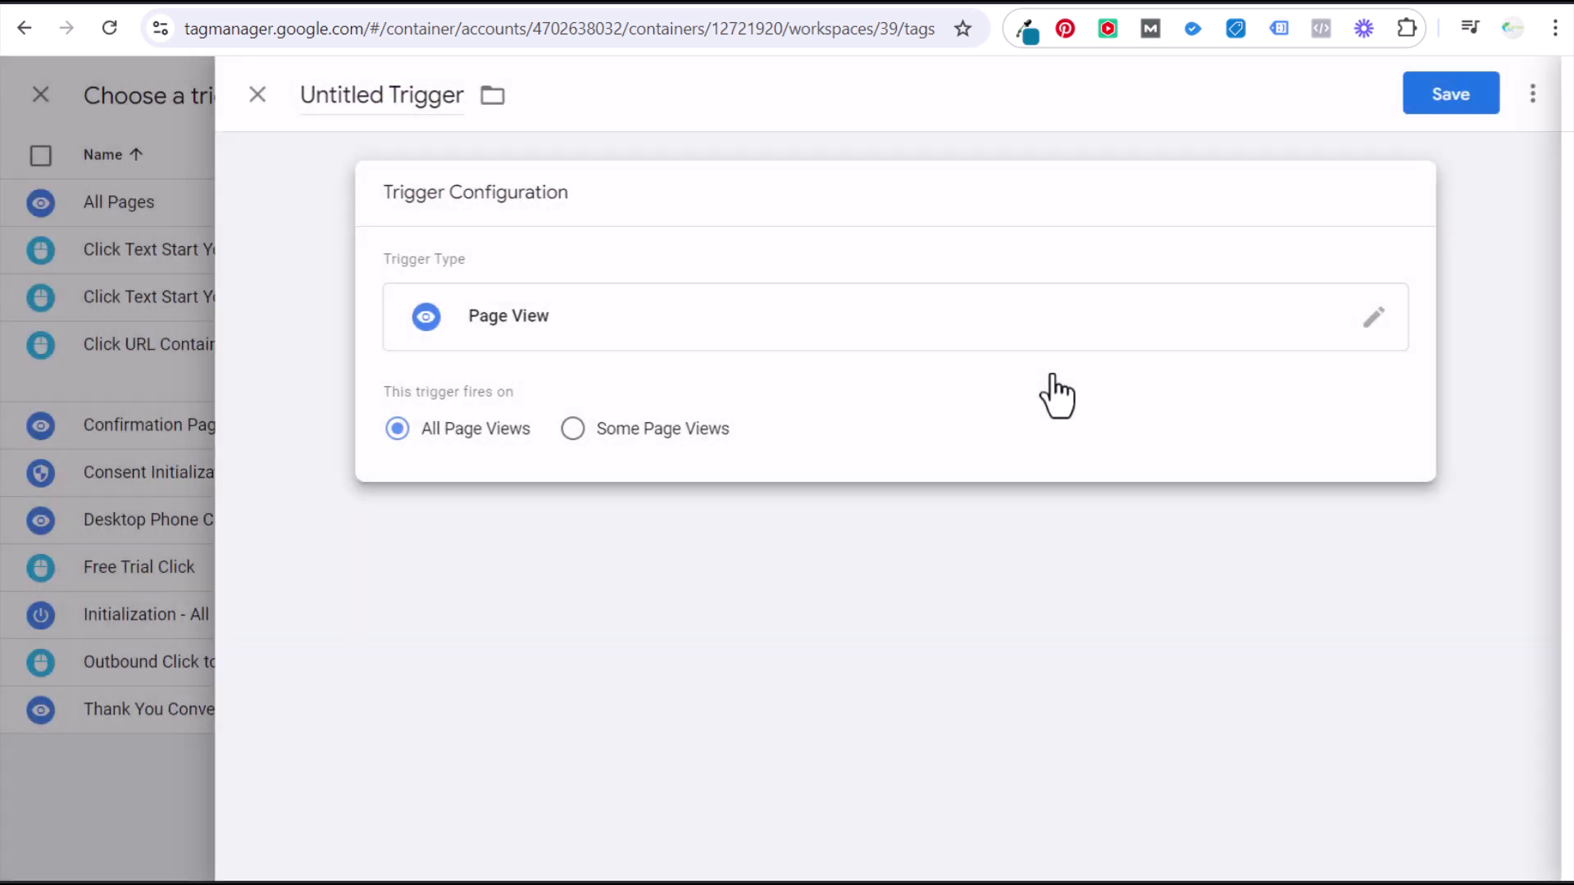
click(703, 433)
click(602, 526)
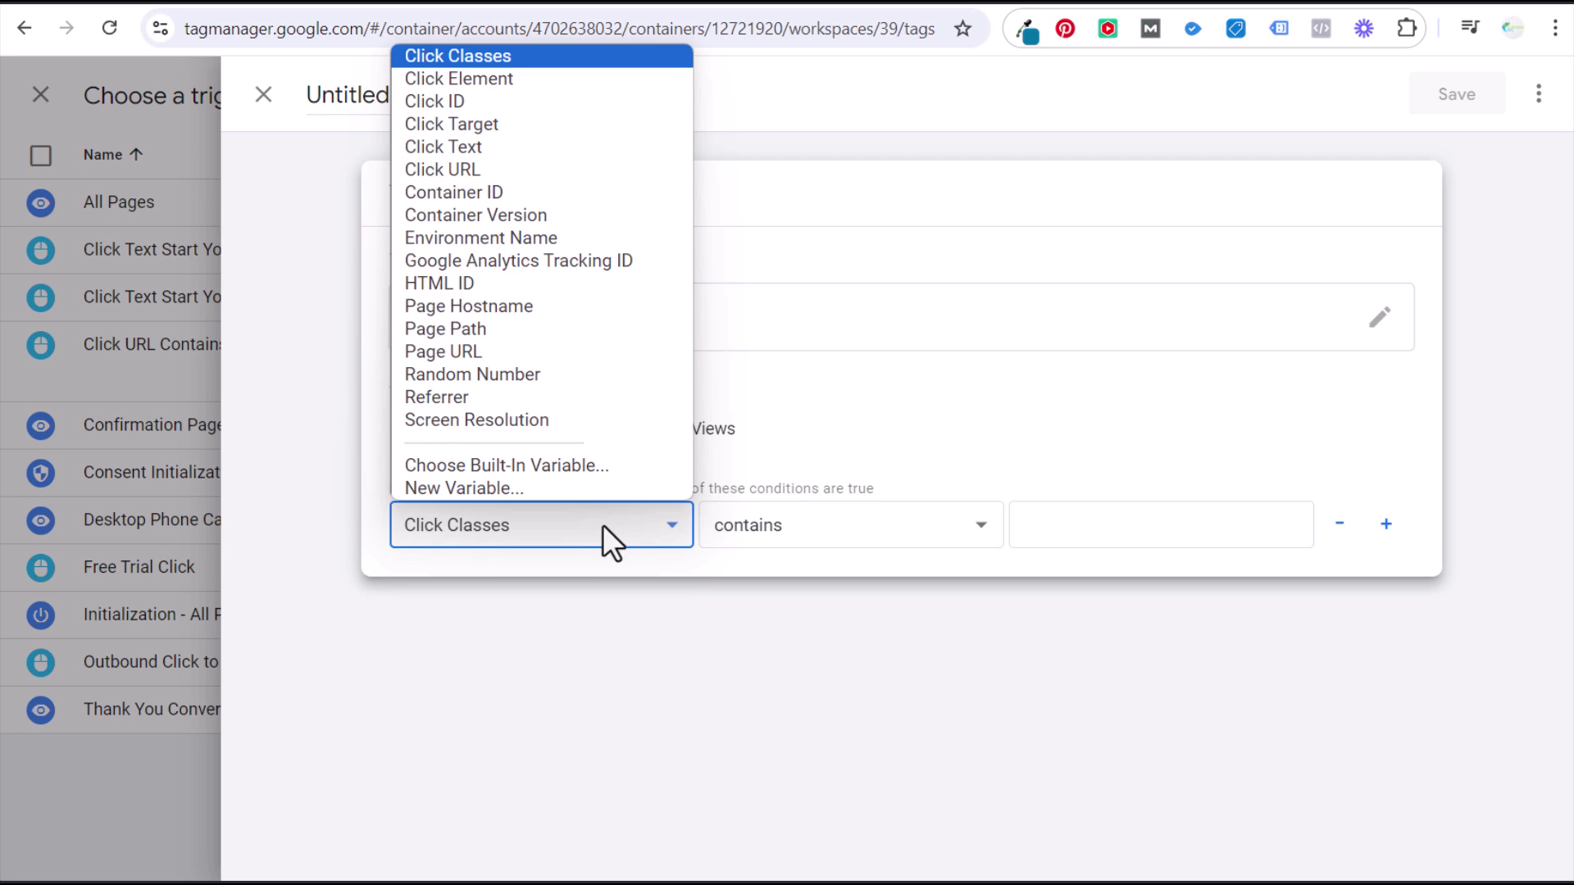
click(587, 351)
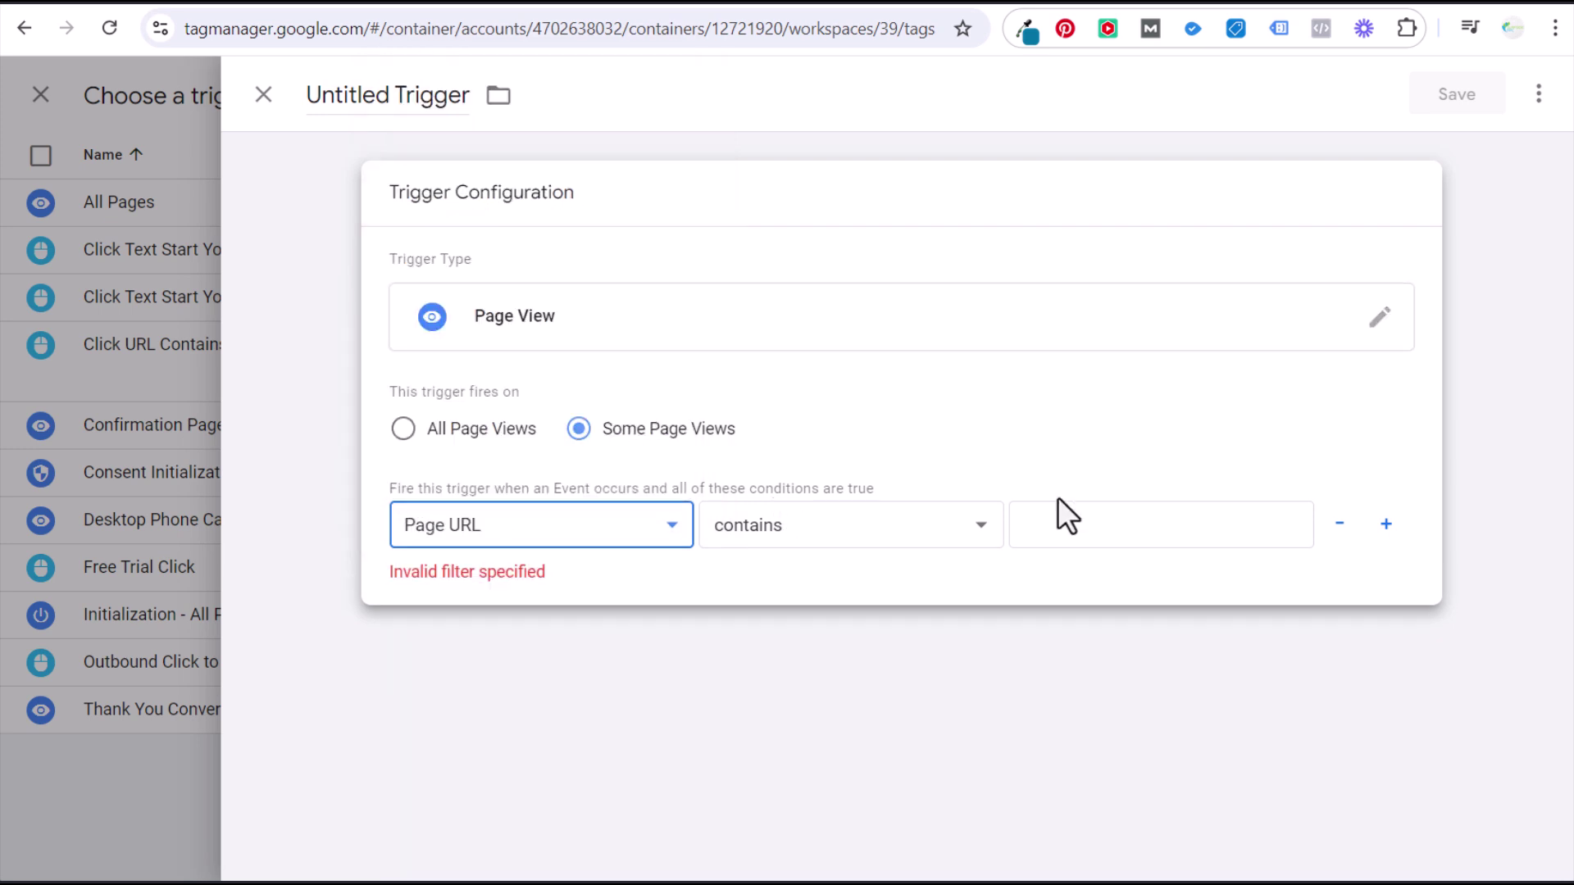
click(1062, 523)
text(thank-you)
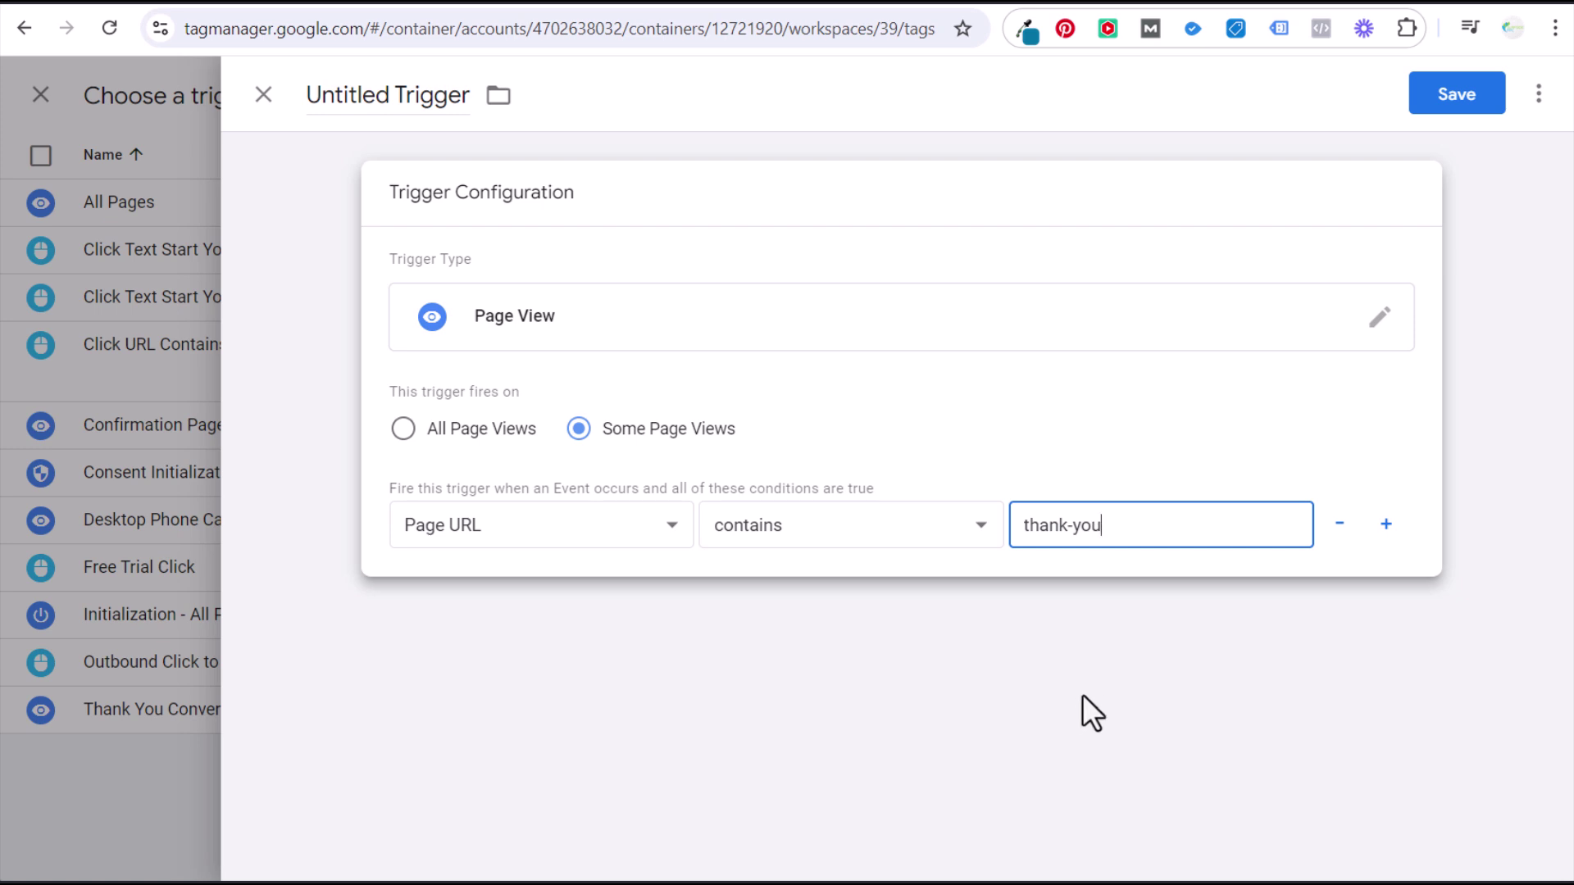
click(1122, 673)
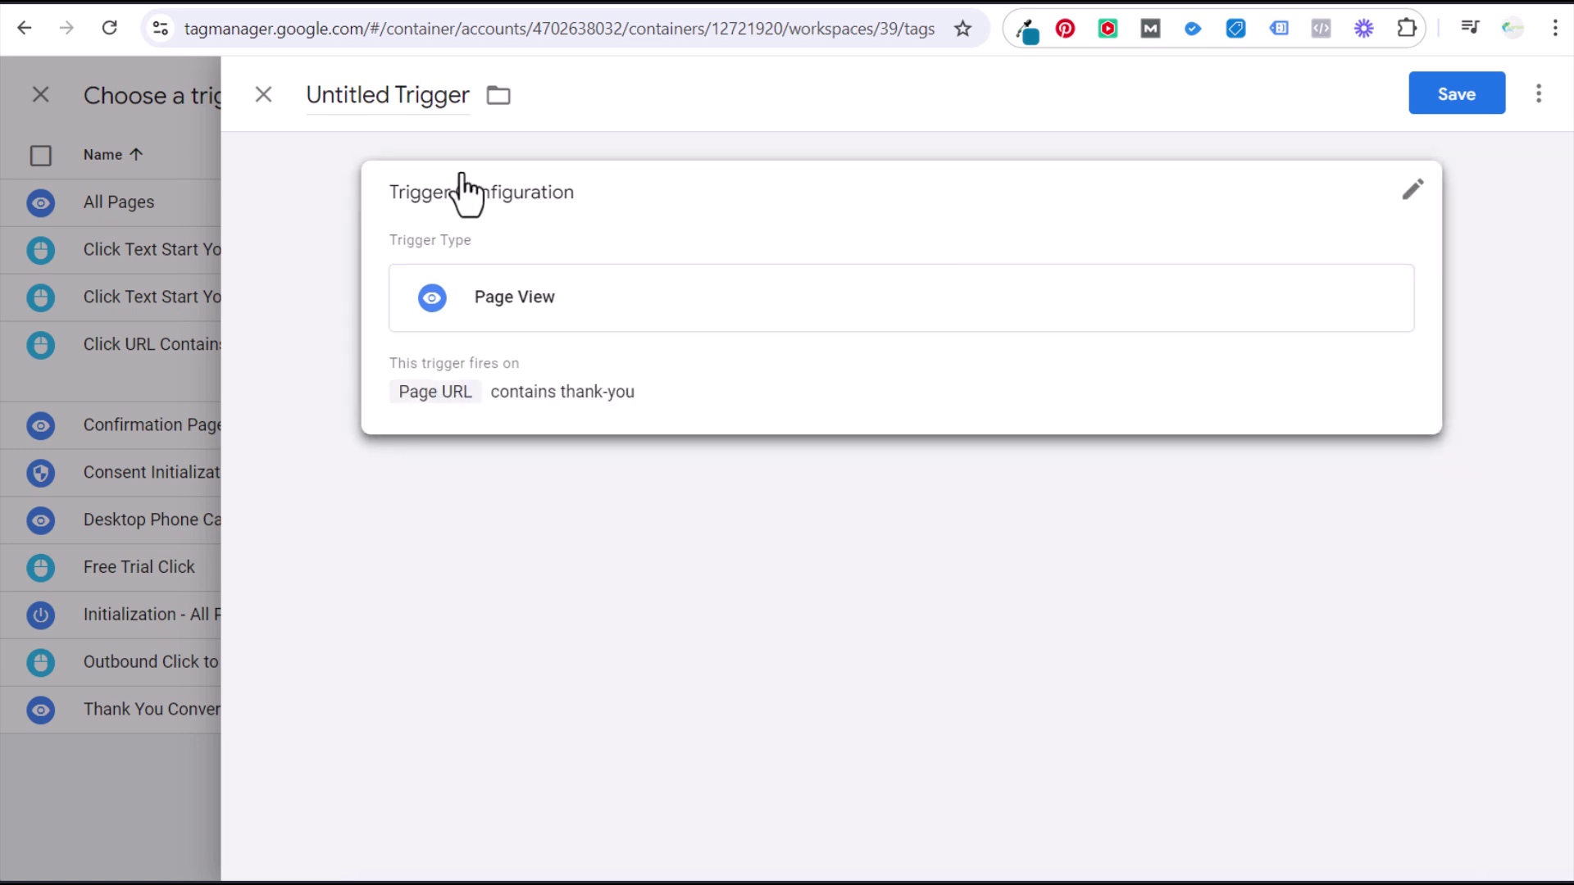
Step: Name the trigger 'Thank You Page', then save the trigger and the tag
click(433, 84)
key(BackSpace)
text(Thank Y)
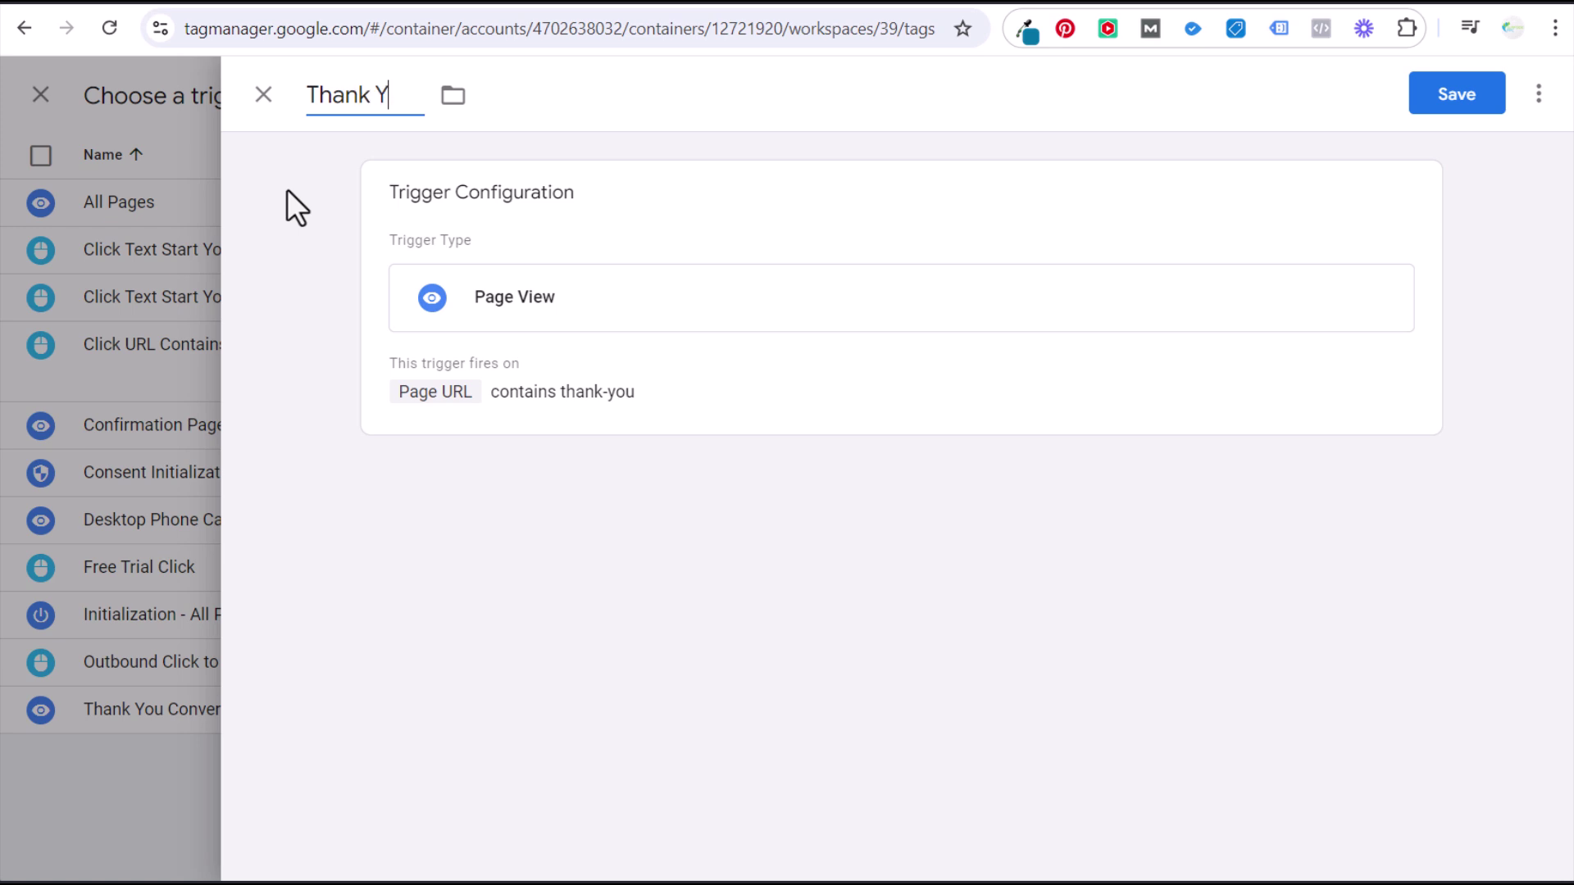
text(ou Page)
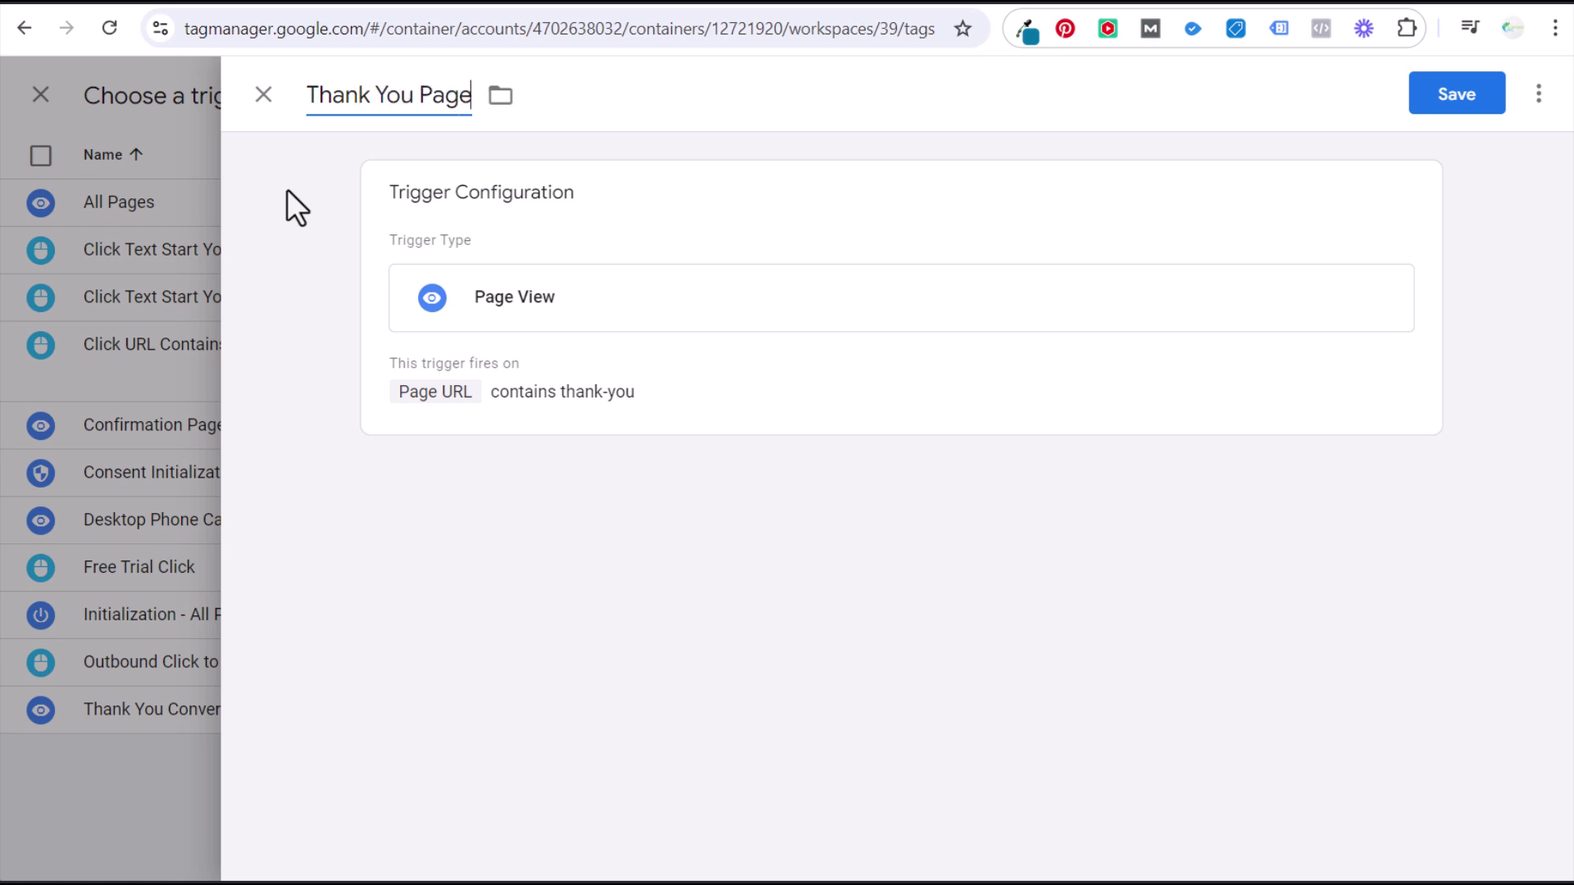
click(1440, 100)
click(1456, 100)
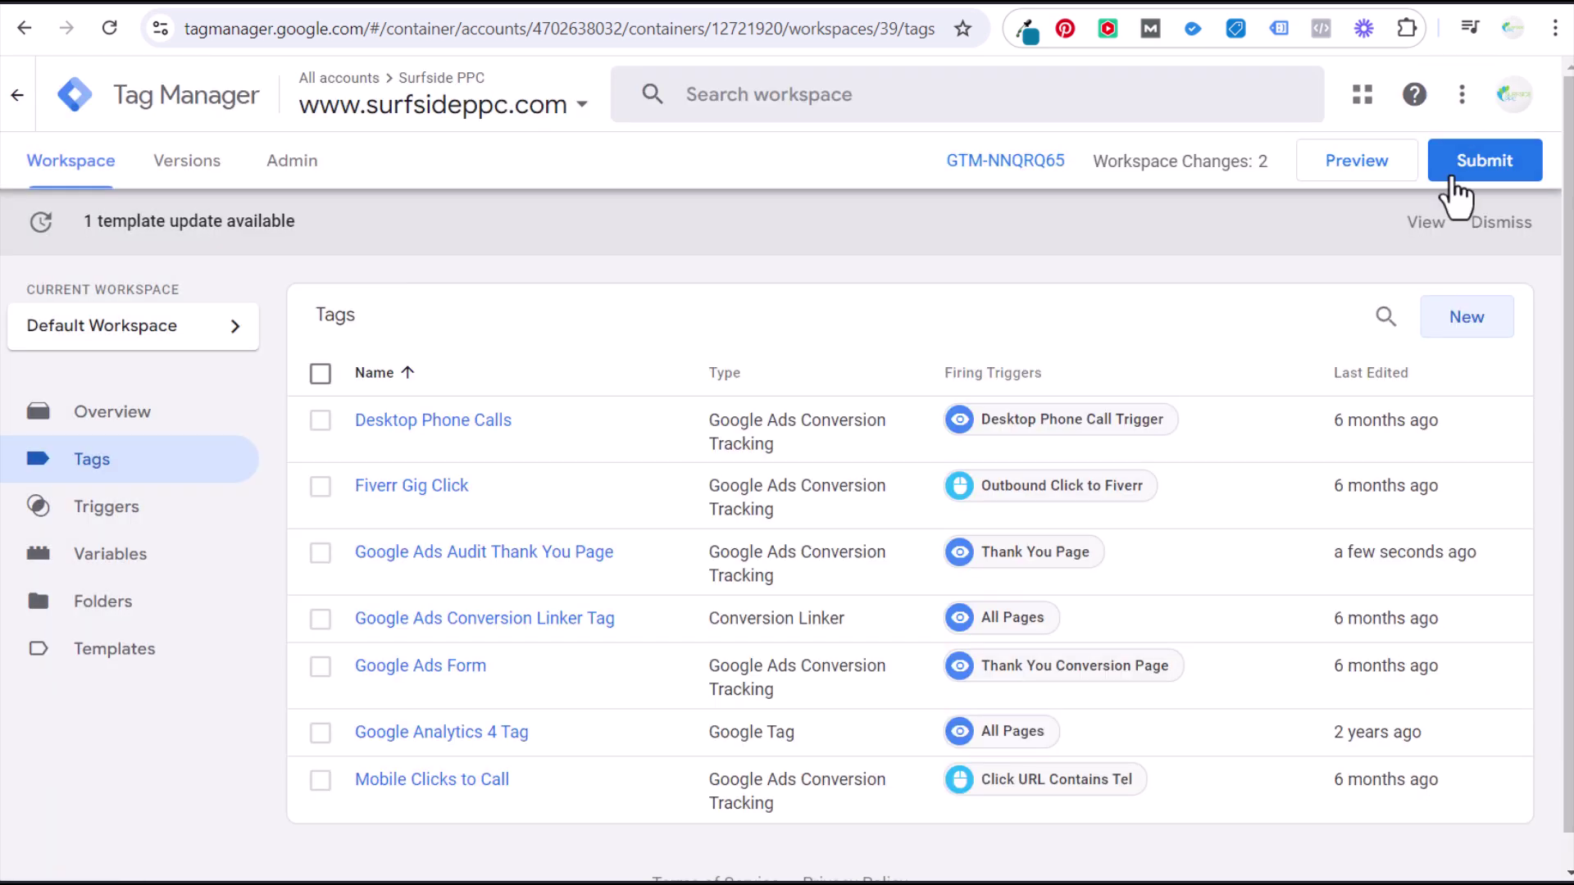
Step: Submit and publish the workspace changes with 'New' as version name and description
click(1451, 181)
click(526, 361)
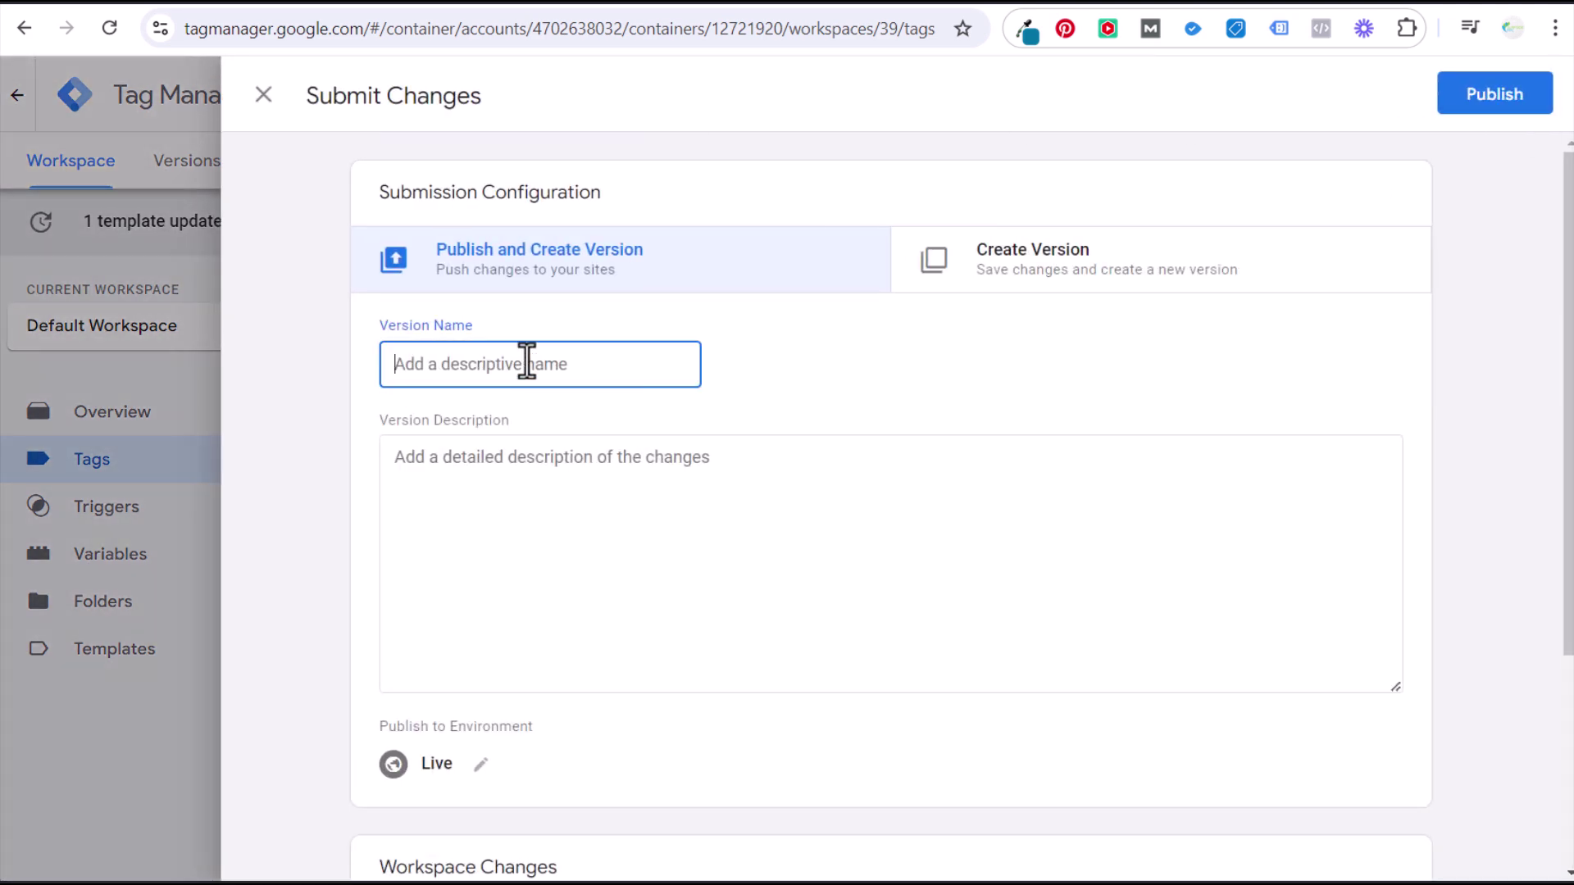
text(New)
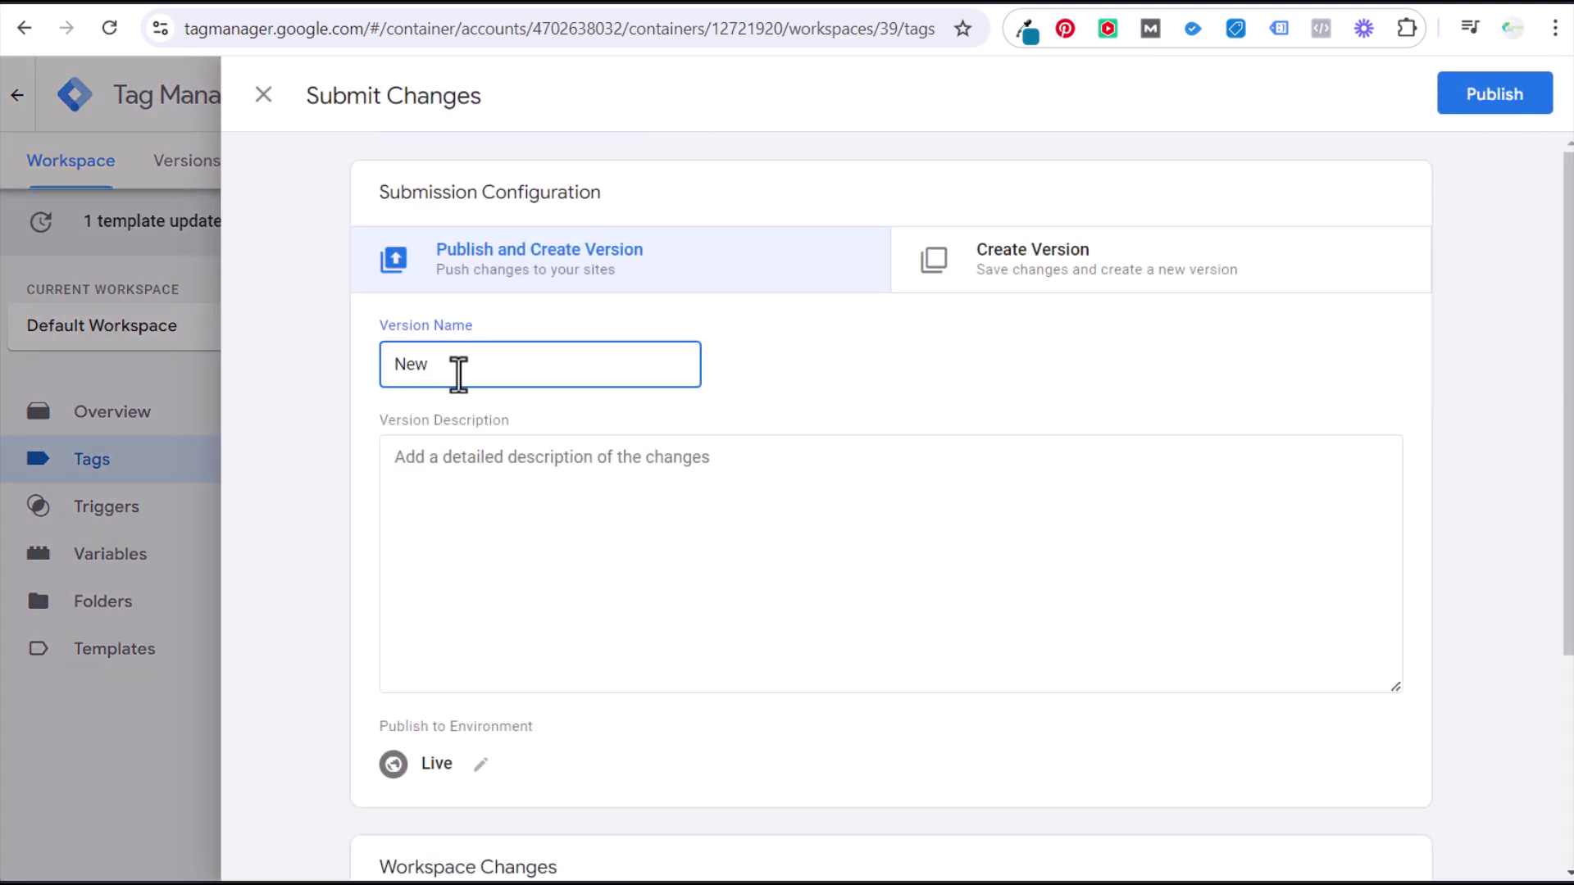
key(ctrl+a)
key(ctrl+c)
click(583, 490)
key(ctrl+v)
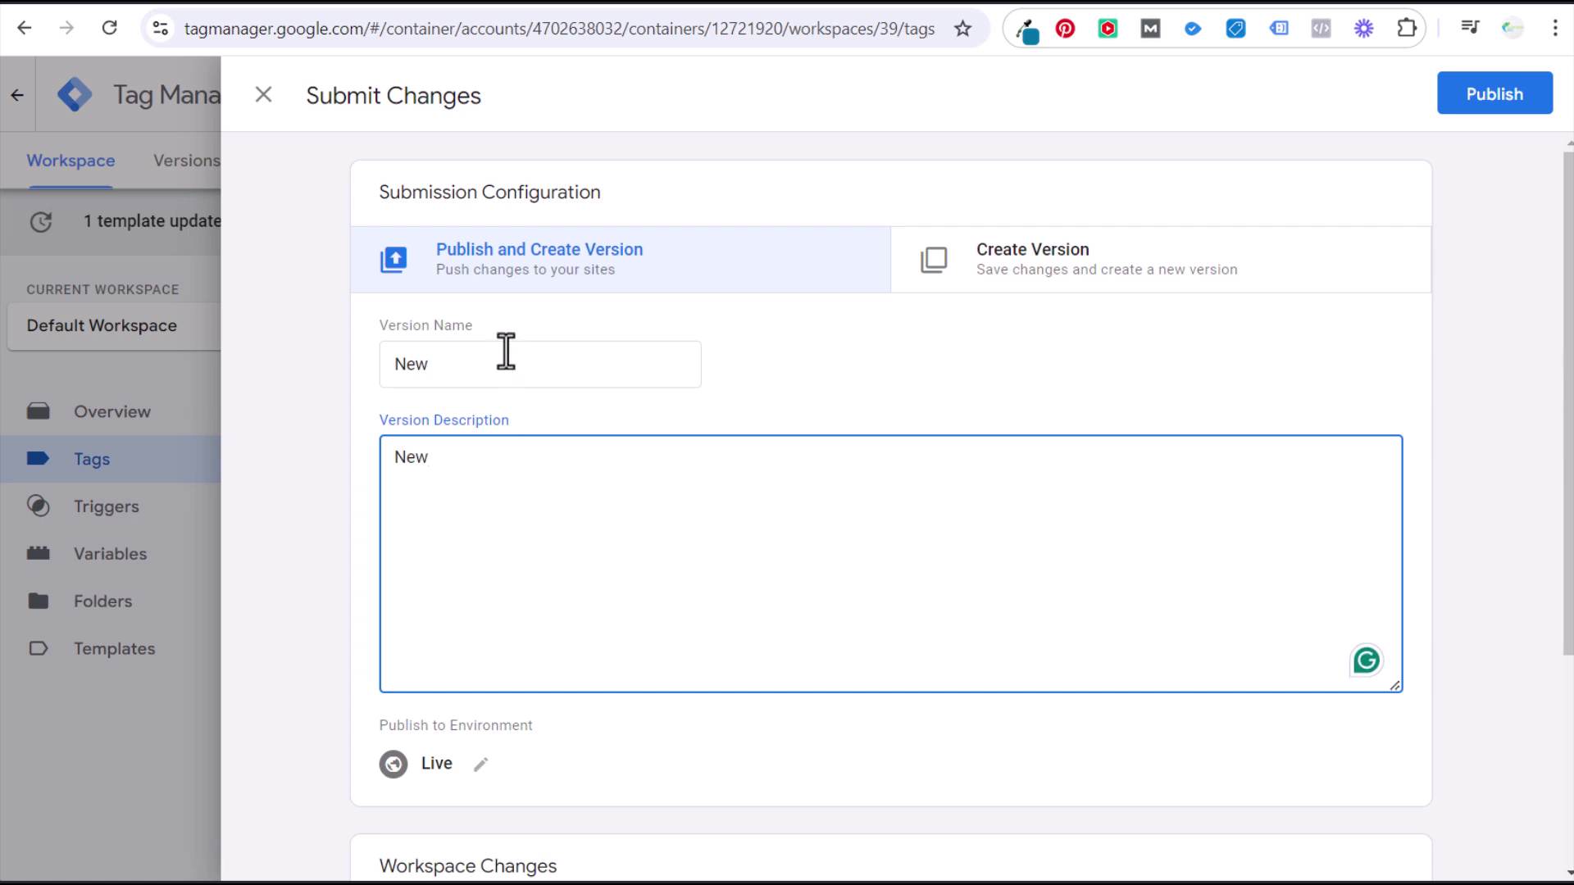
click(1496, 103)
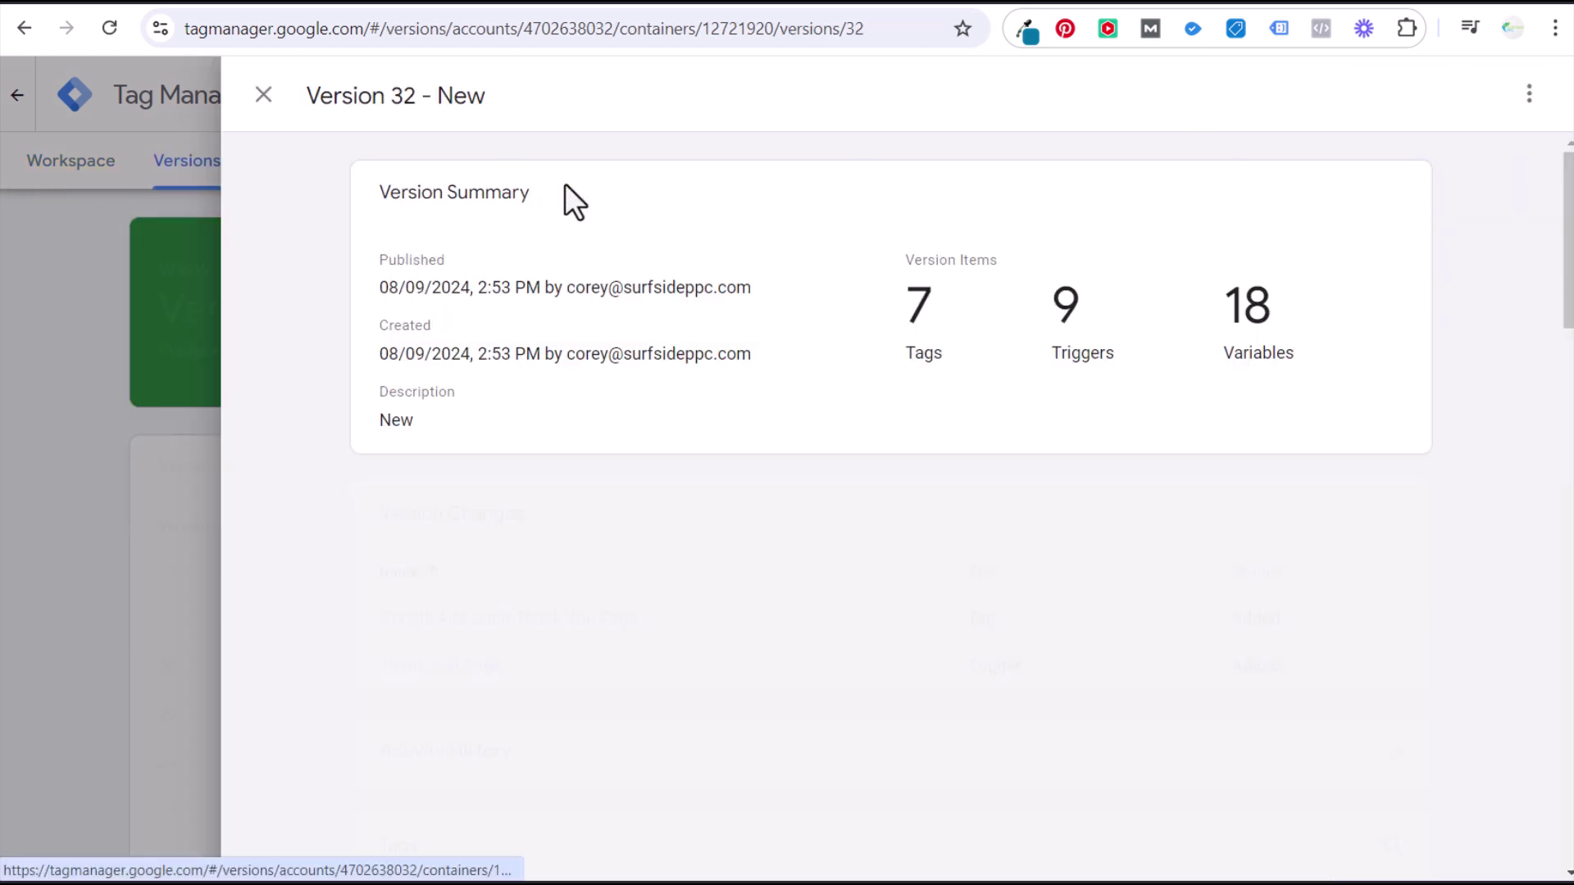
Step: Close the Version 32 summary, copy the thank-you page URL, and start Tag Manager Preview
click(249, 100)
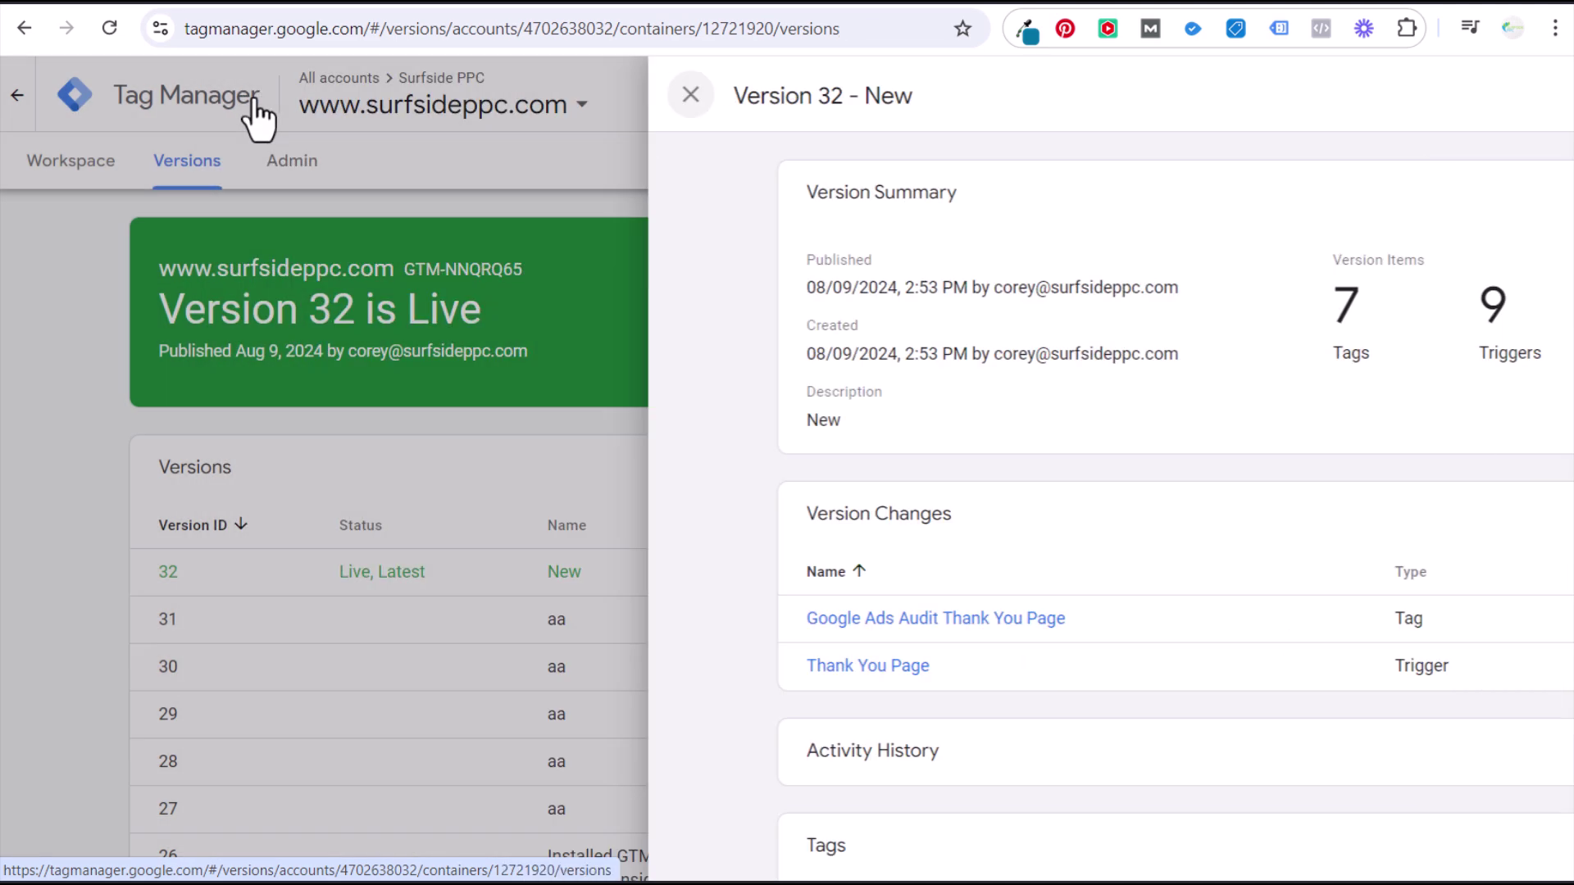
click(97, 174)
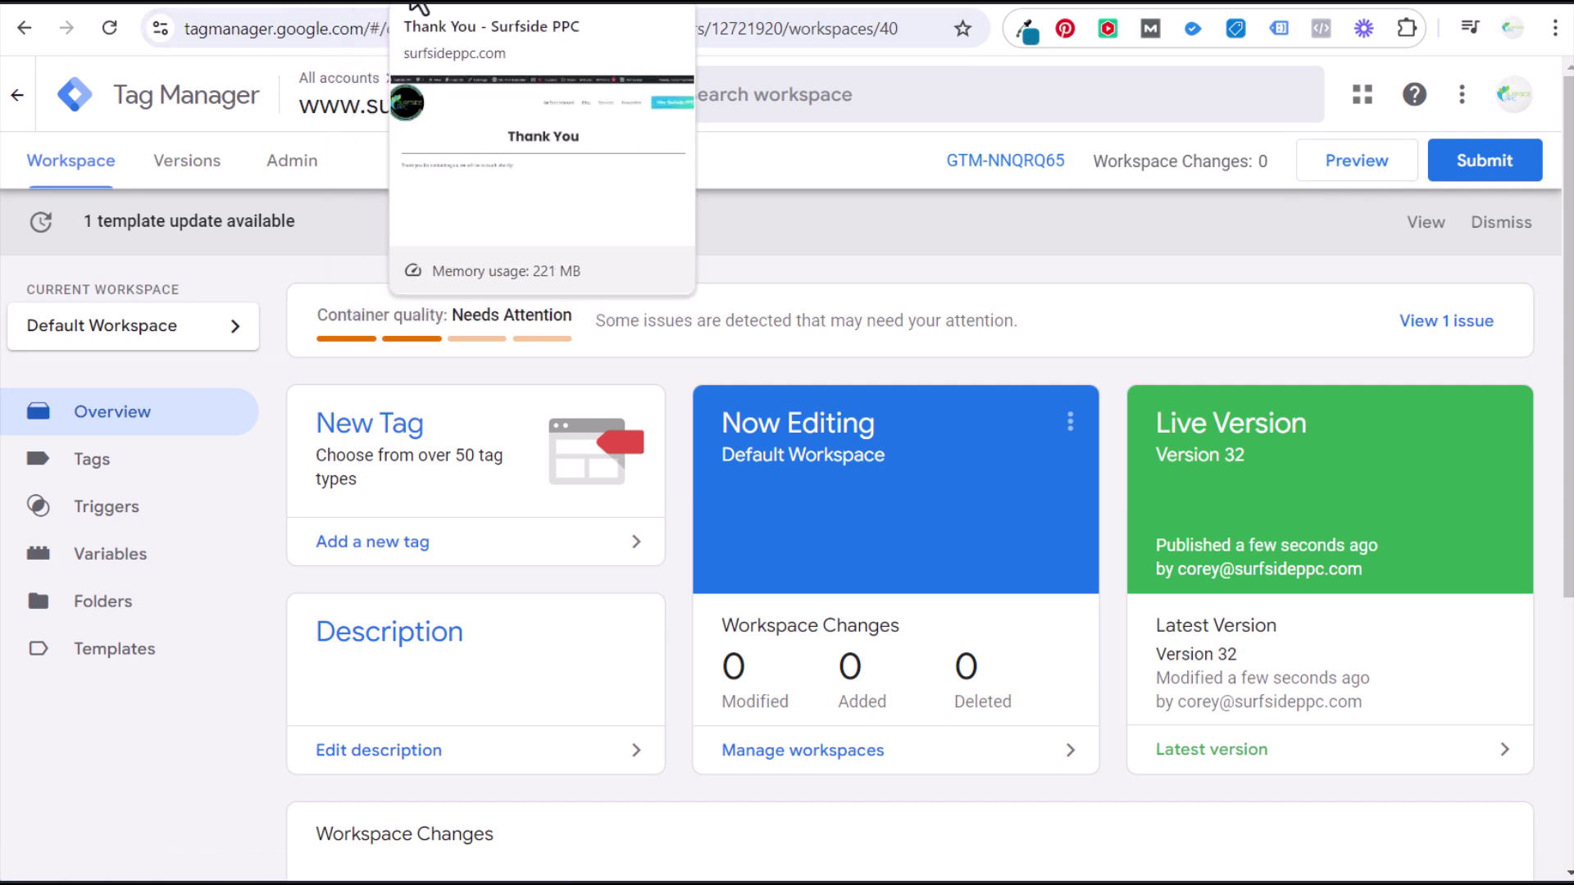
click(397, 5)
click(386, 36)
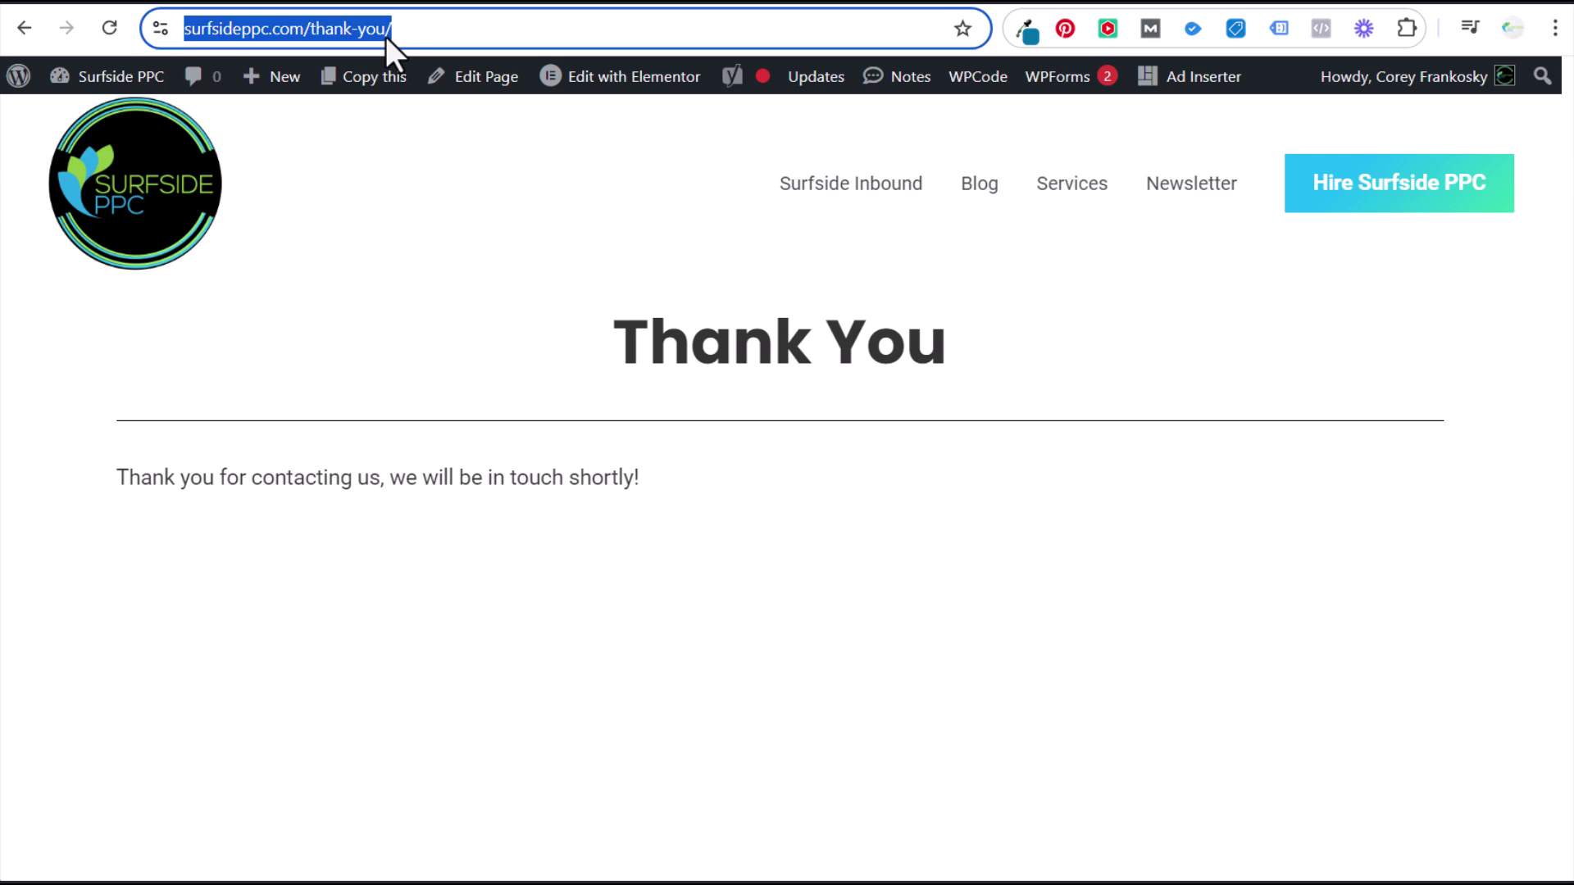
click(287, 6)
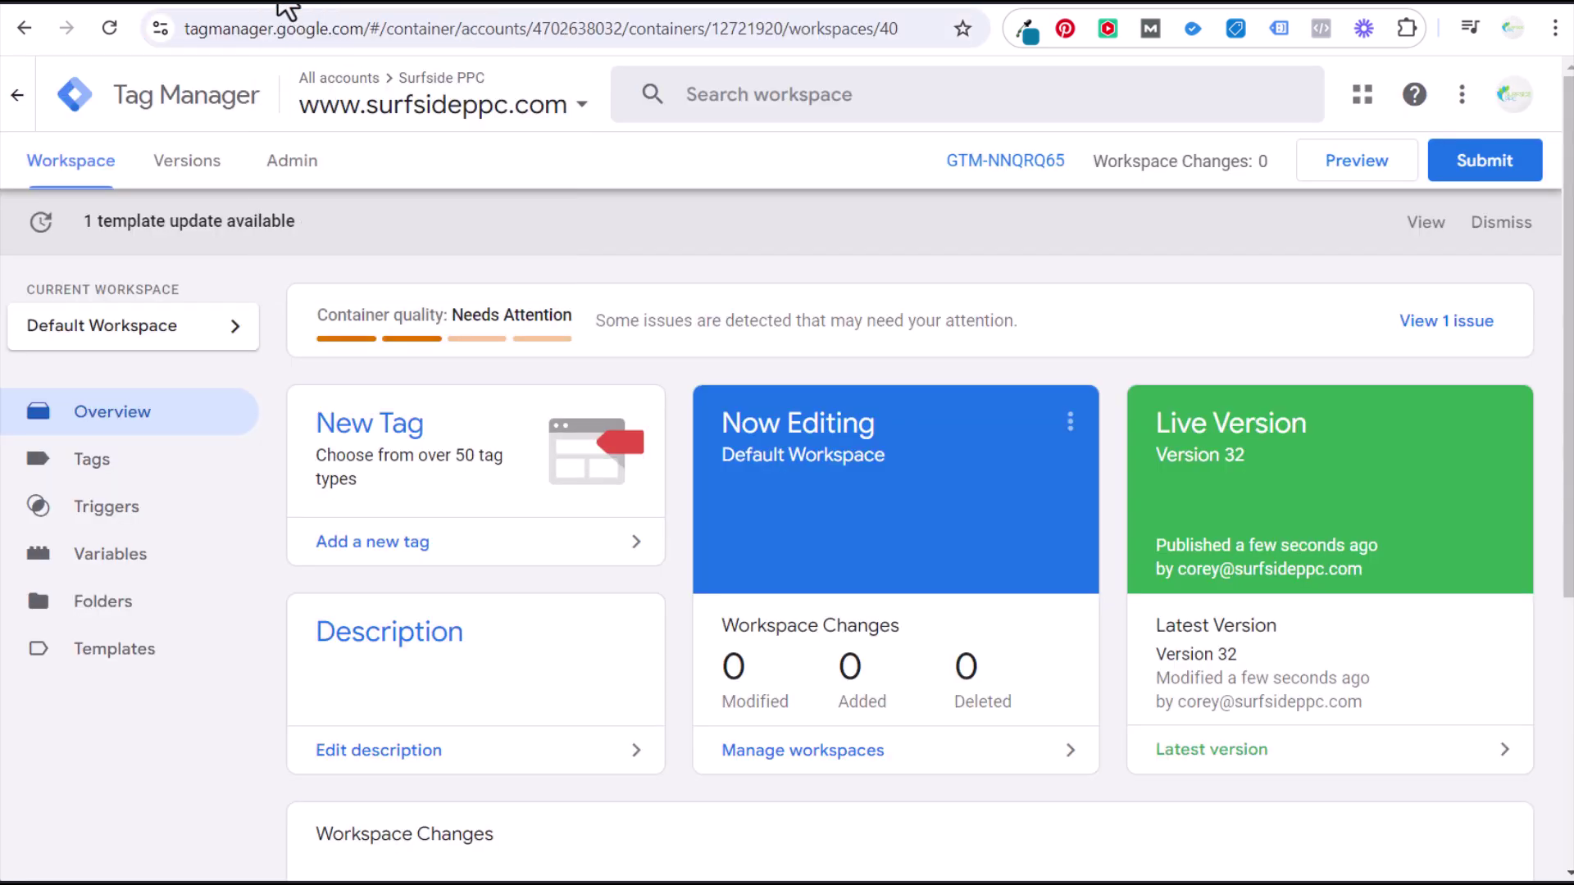
click(1374, 174)
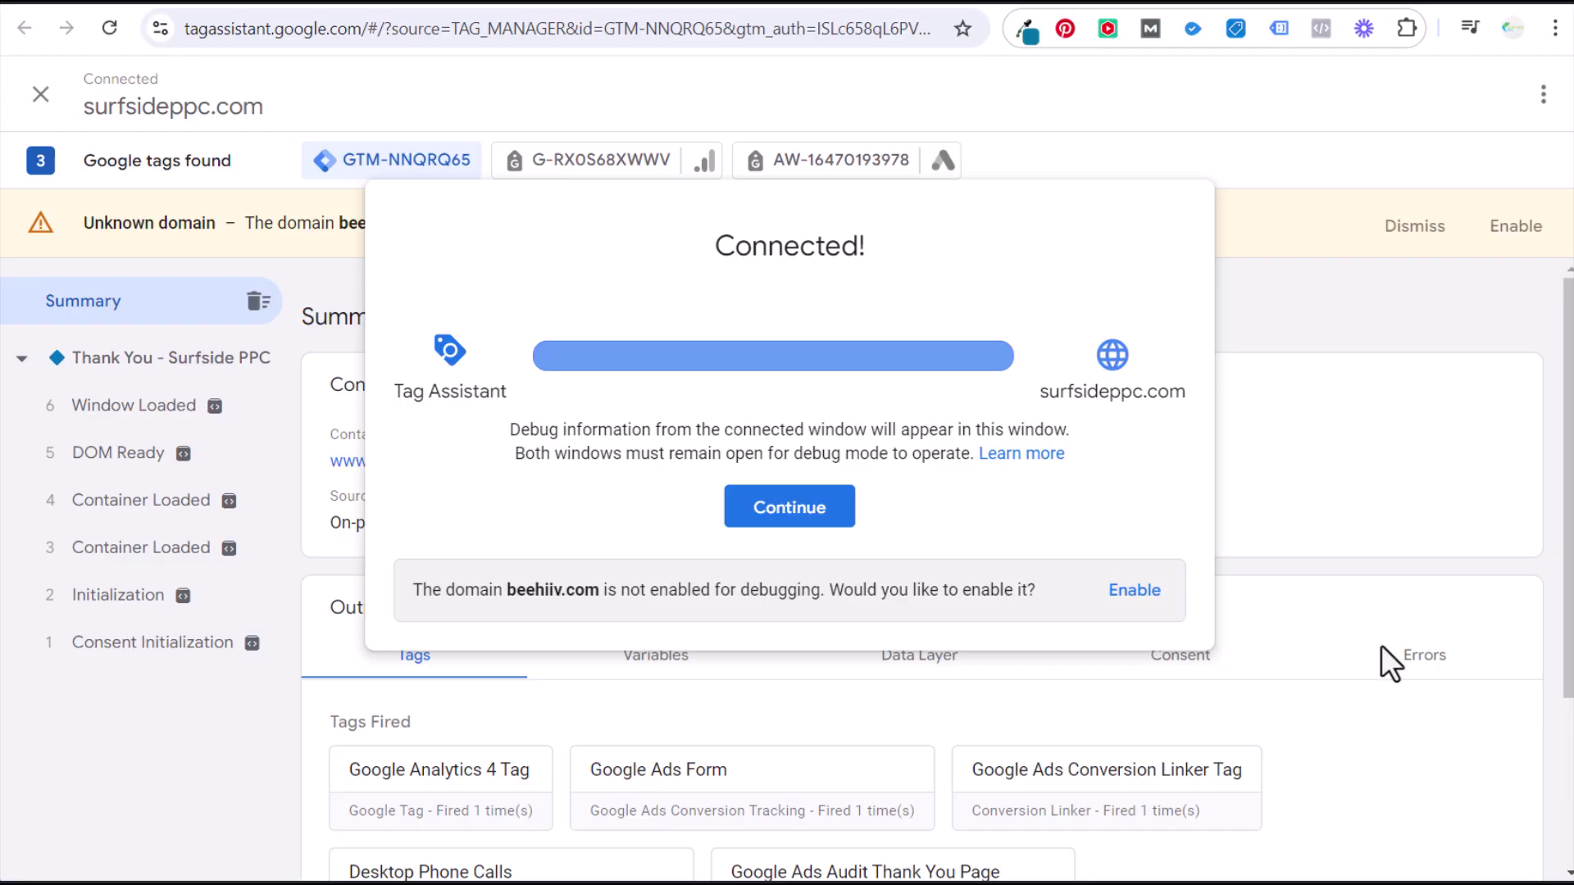
Step: Dismiss the Connected dialog and scroll to Tags Fired to check the audit tag fired
click(1568, 332)
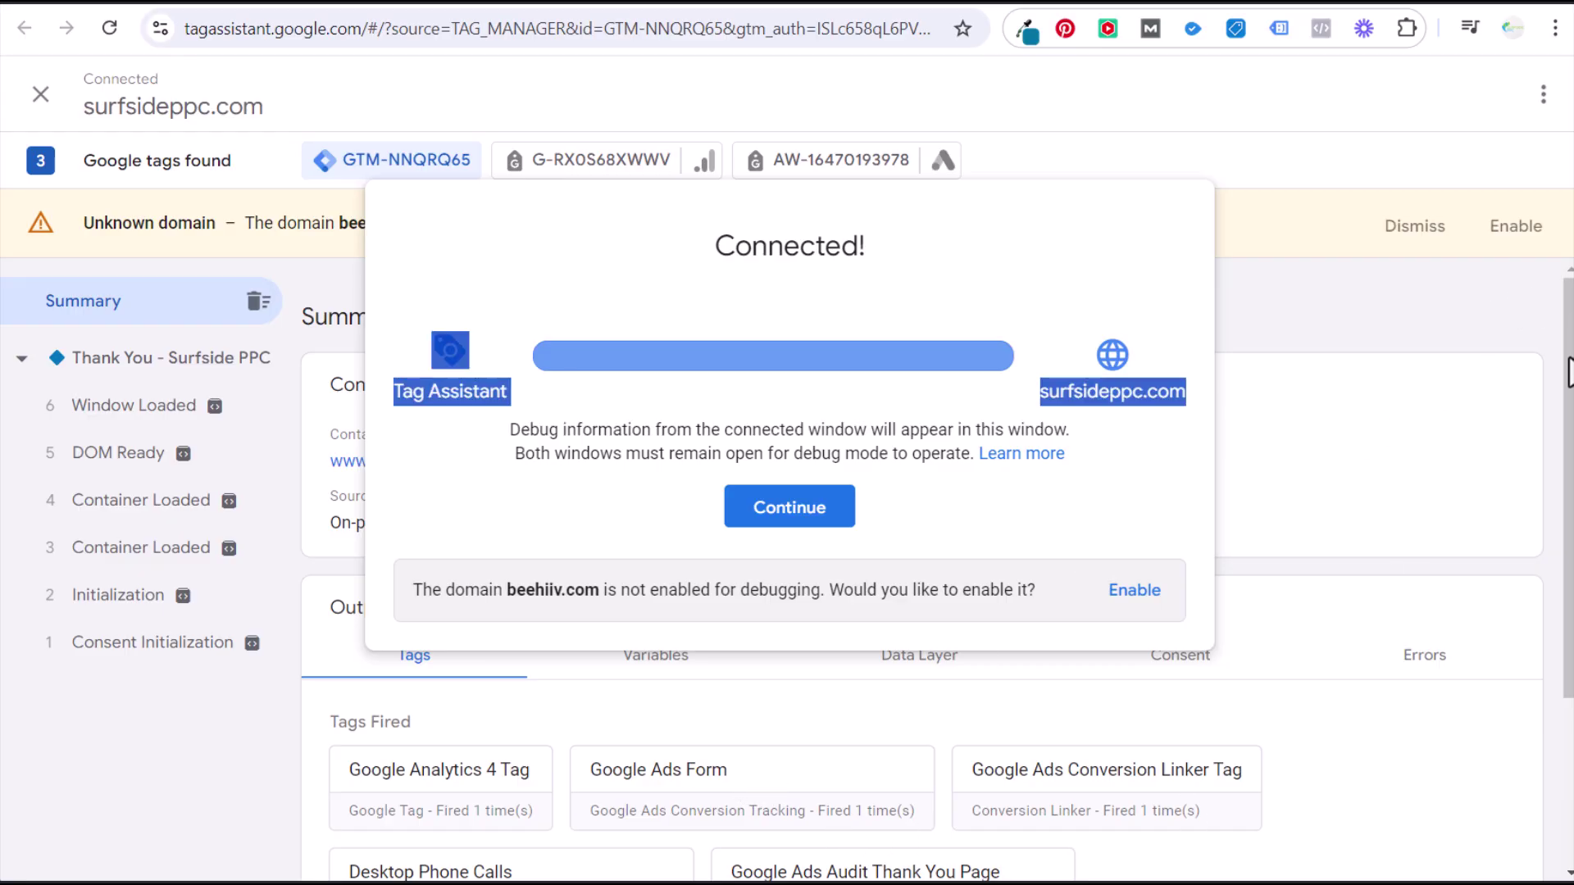
scroll(1555, 495, down, 1)
scroll(1567, 475, down, 2)
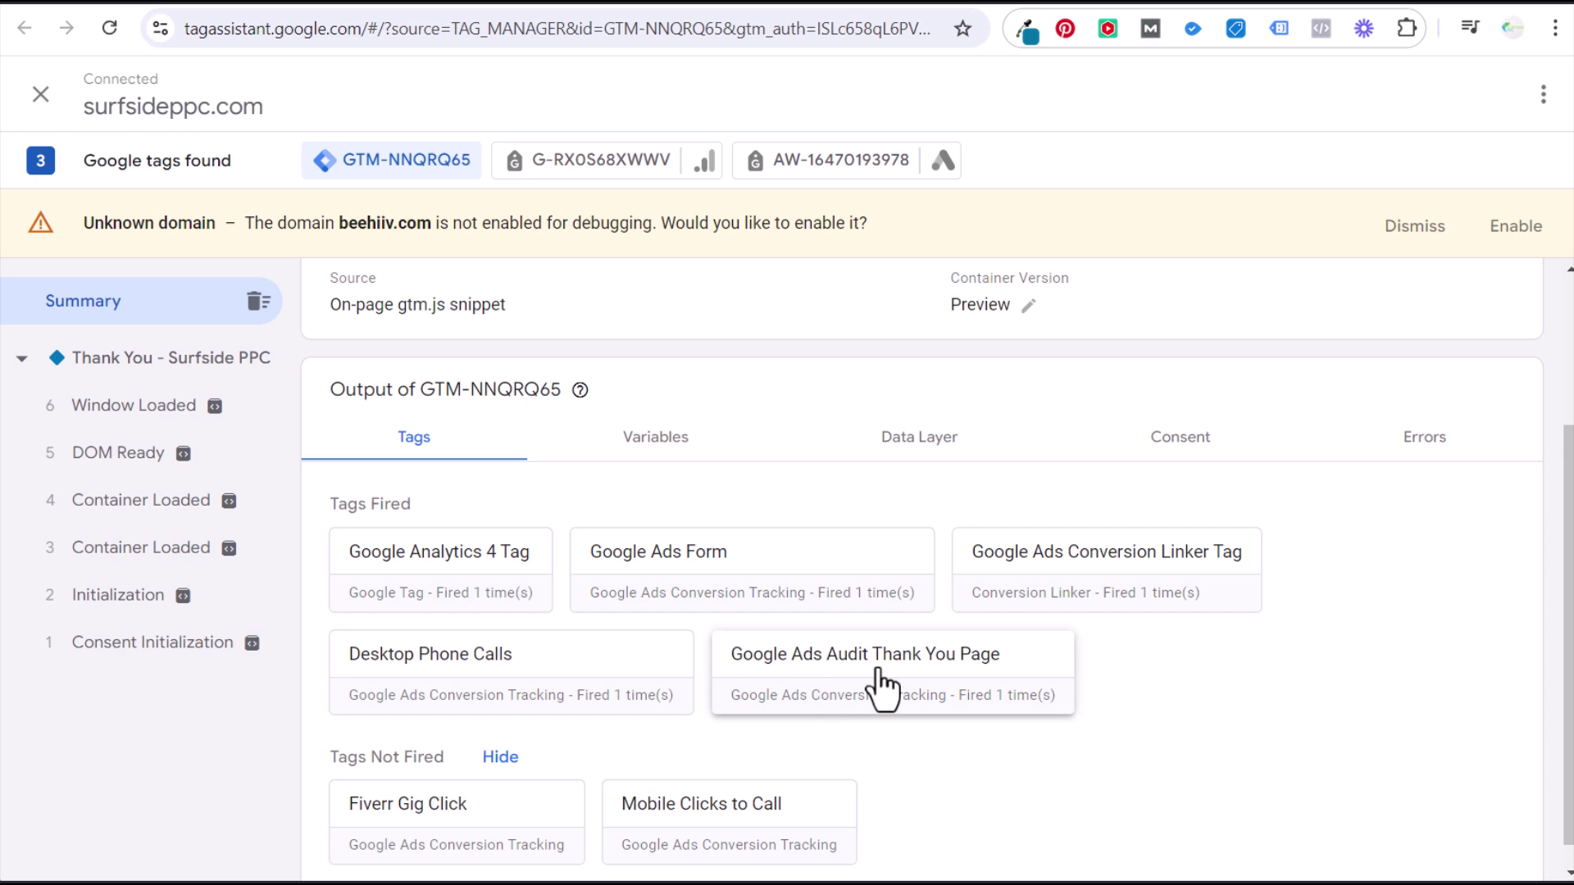
Step: Finish the conversion action and check it appears under Contact in the Conversions Summary
click(380, 9)
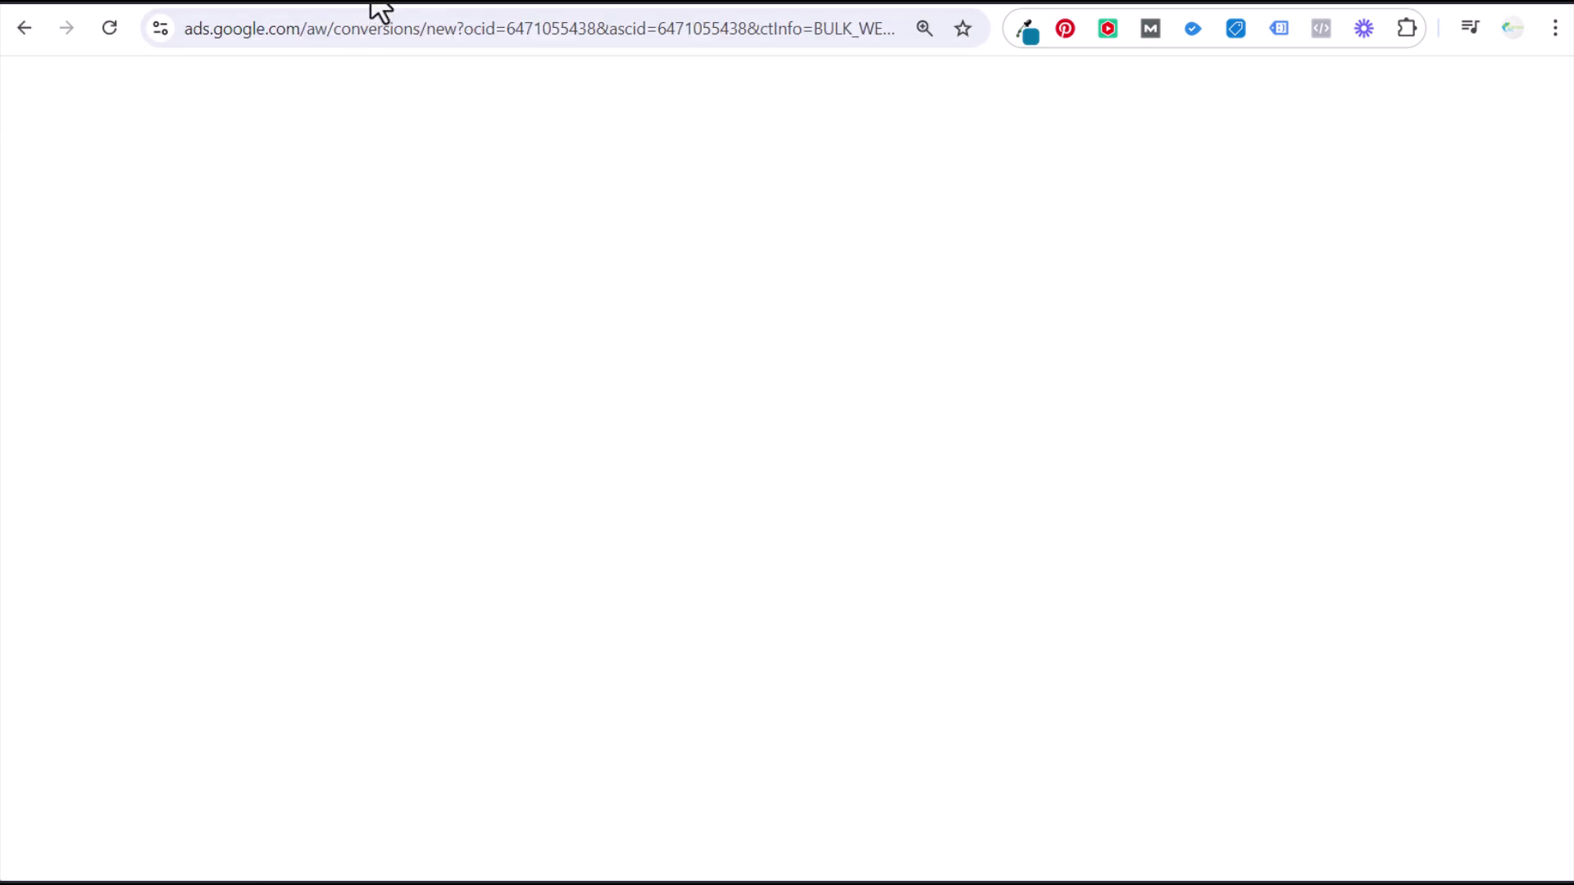
click(112, 835)
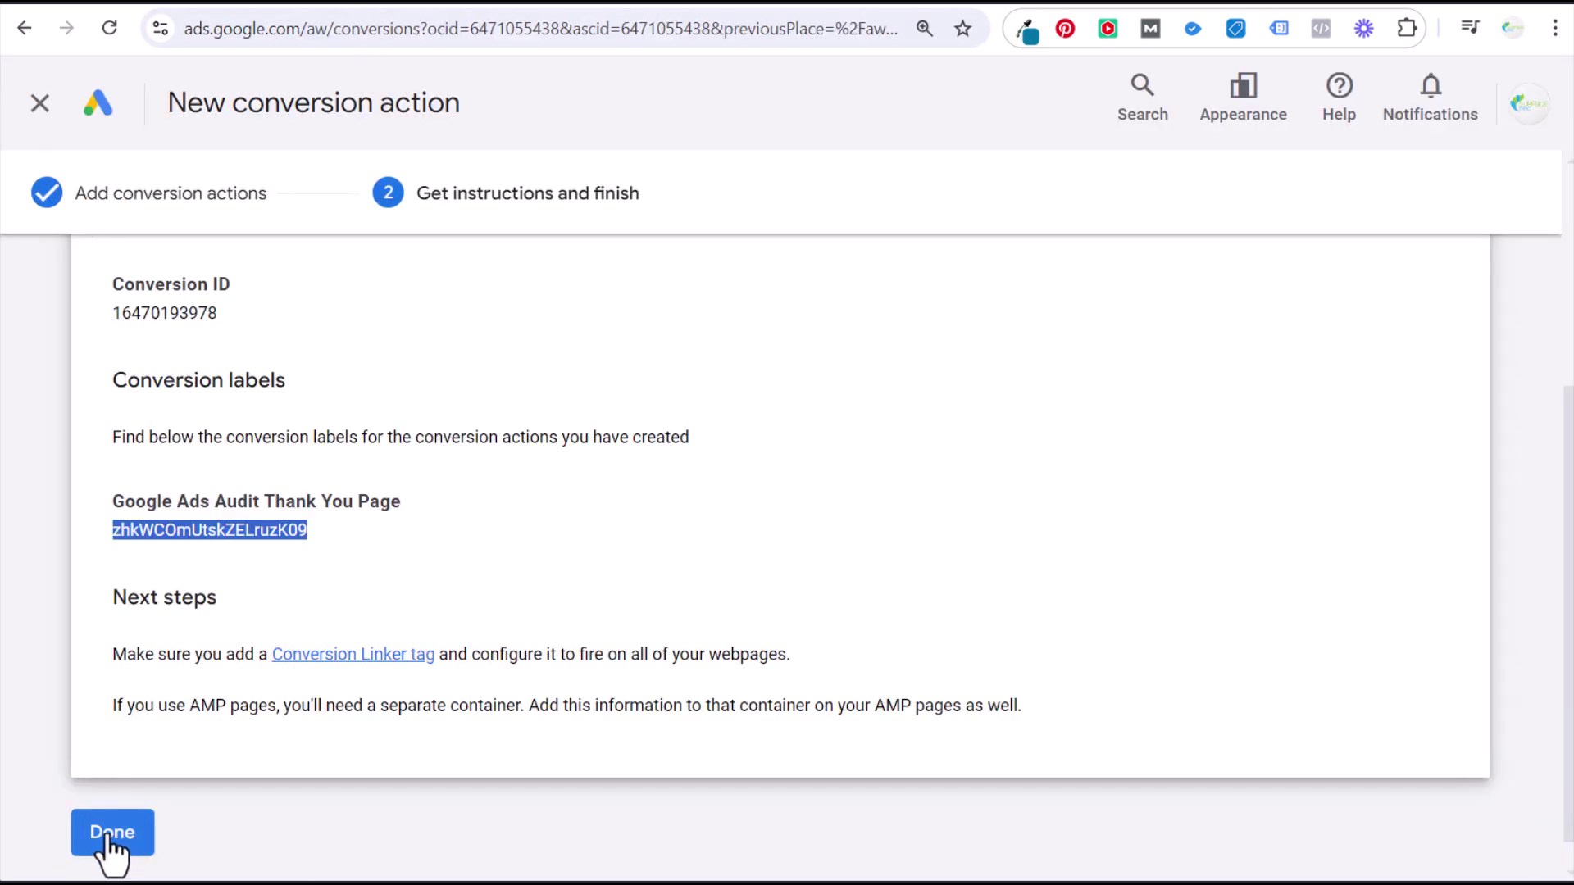
scroll(615, 500, down, 5)
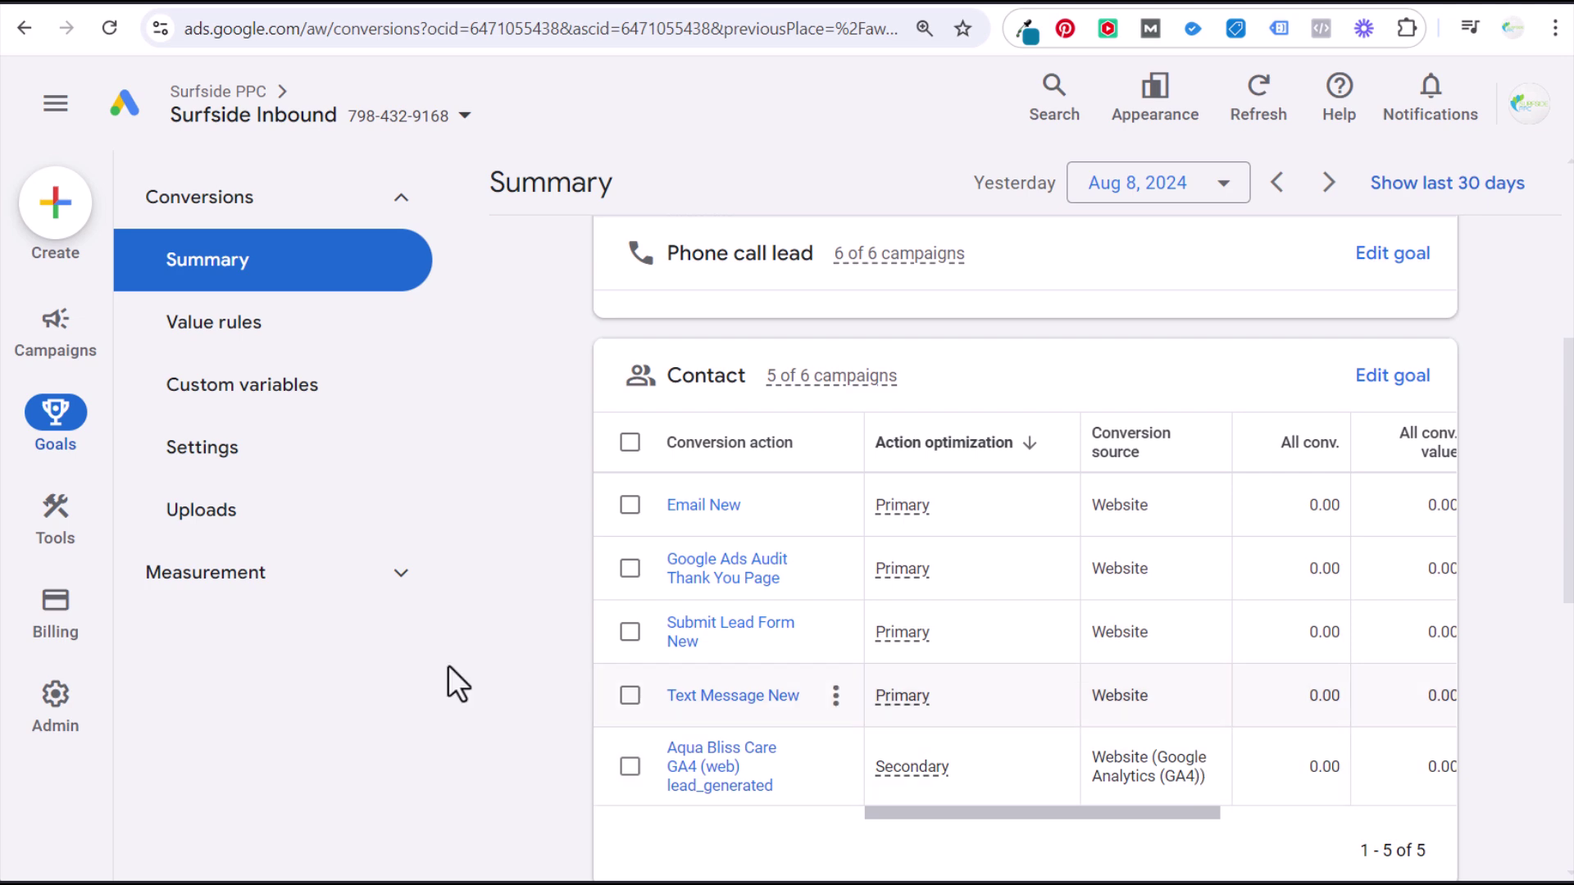
mouse_move(53, 351)
click(305, 392)
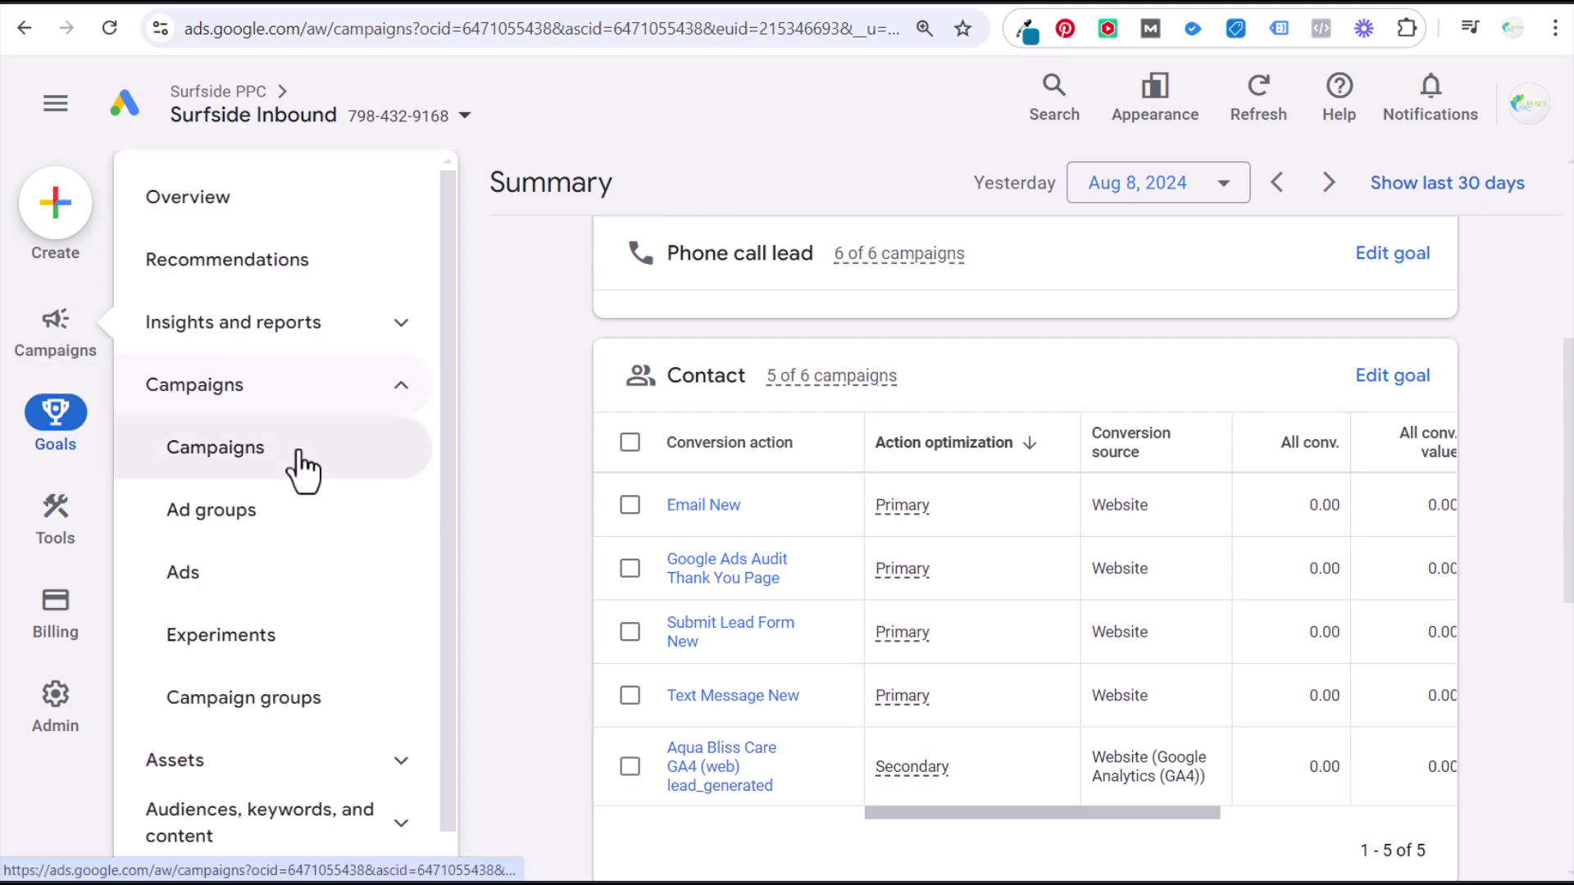
Step: Check the Aqua Bliss Care Search Campaign's Contacts goal includes the audit conversion, then close settings
click(303, 468)
scroll(917, 352, down, 2)
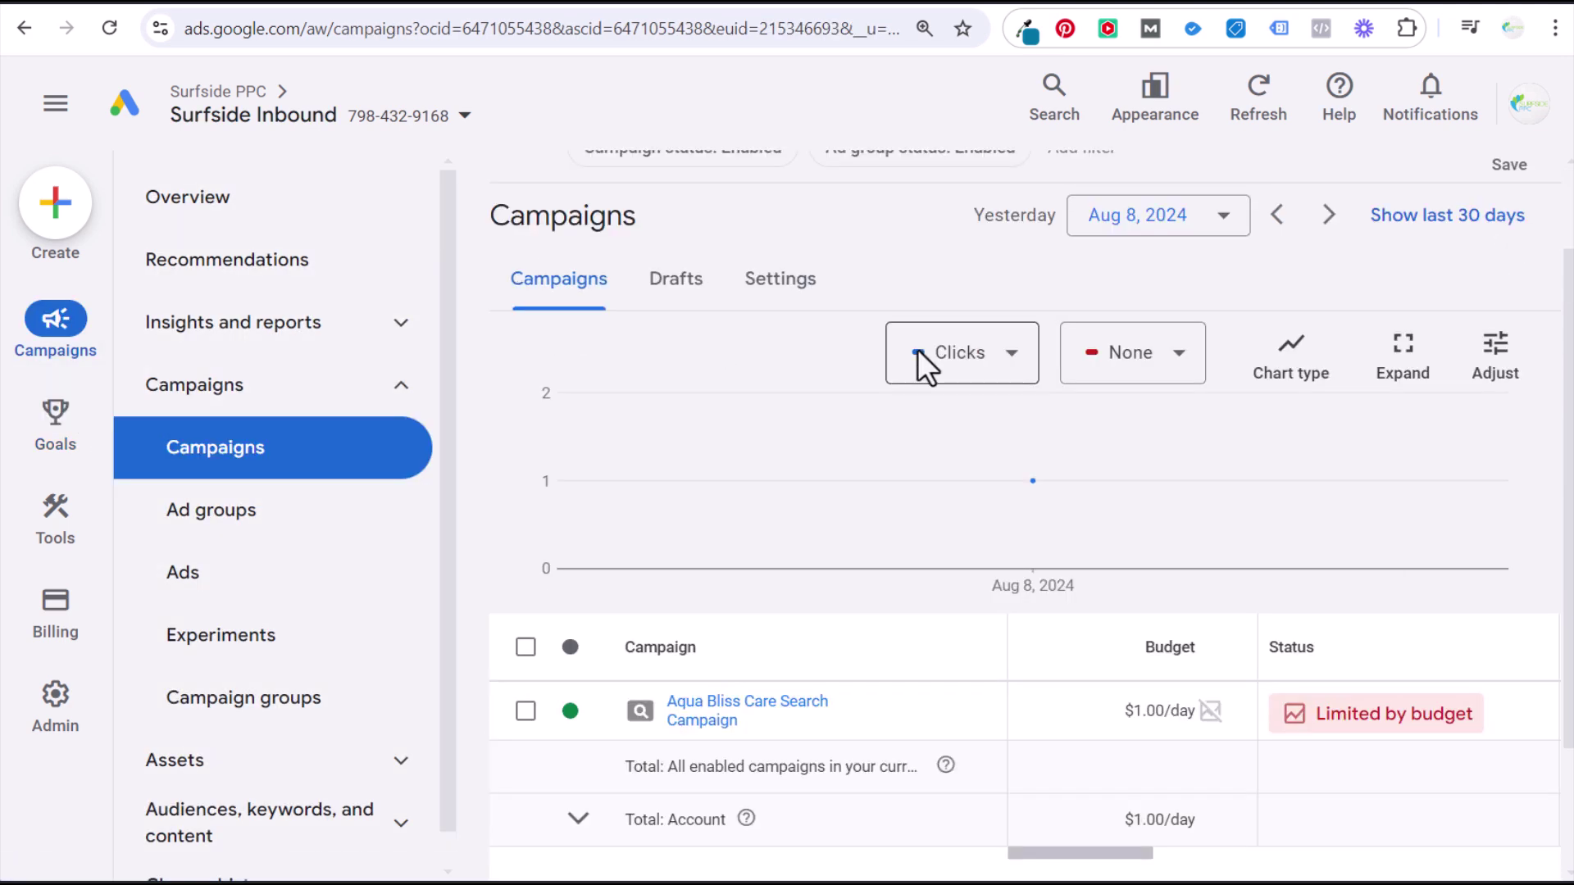
click(968, 785)
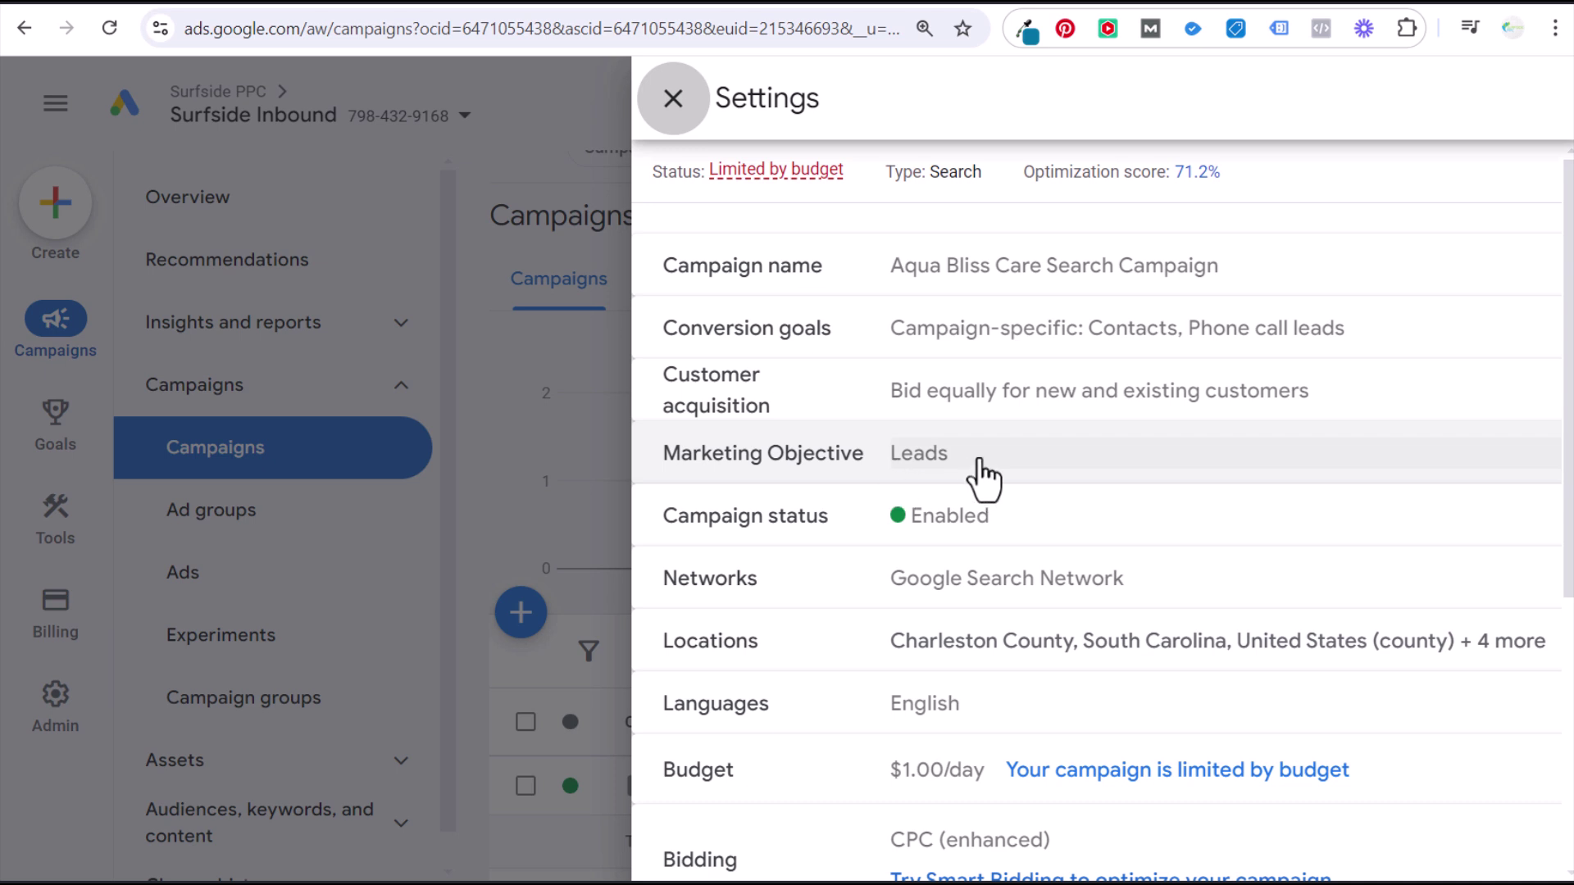
click(1170, 351)
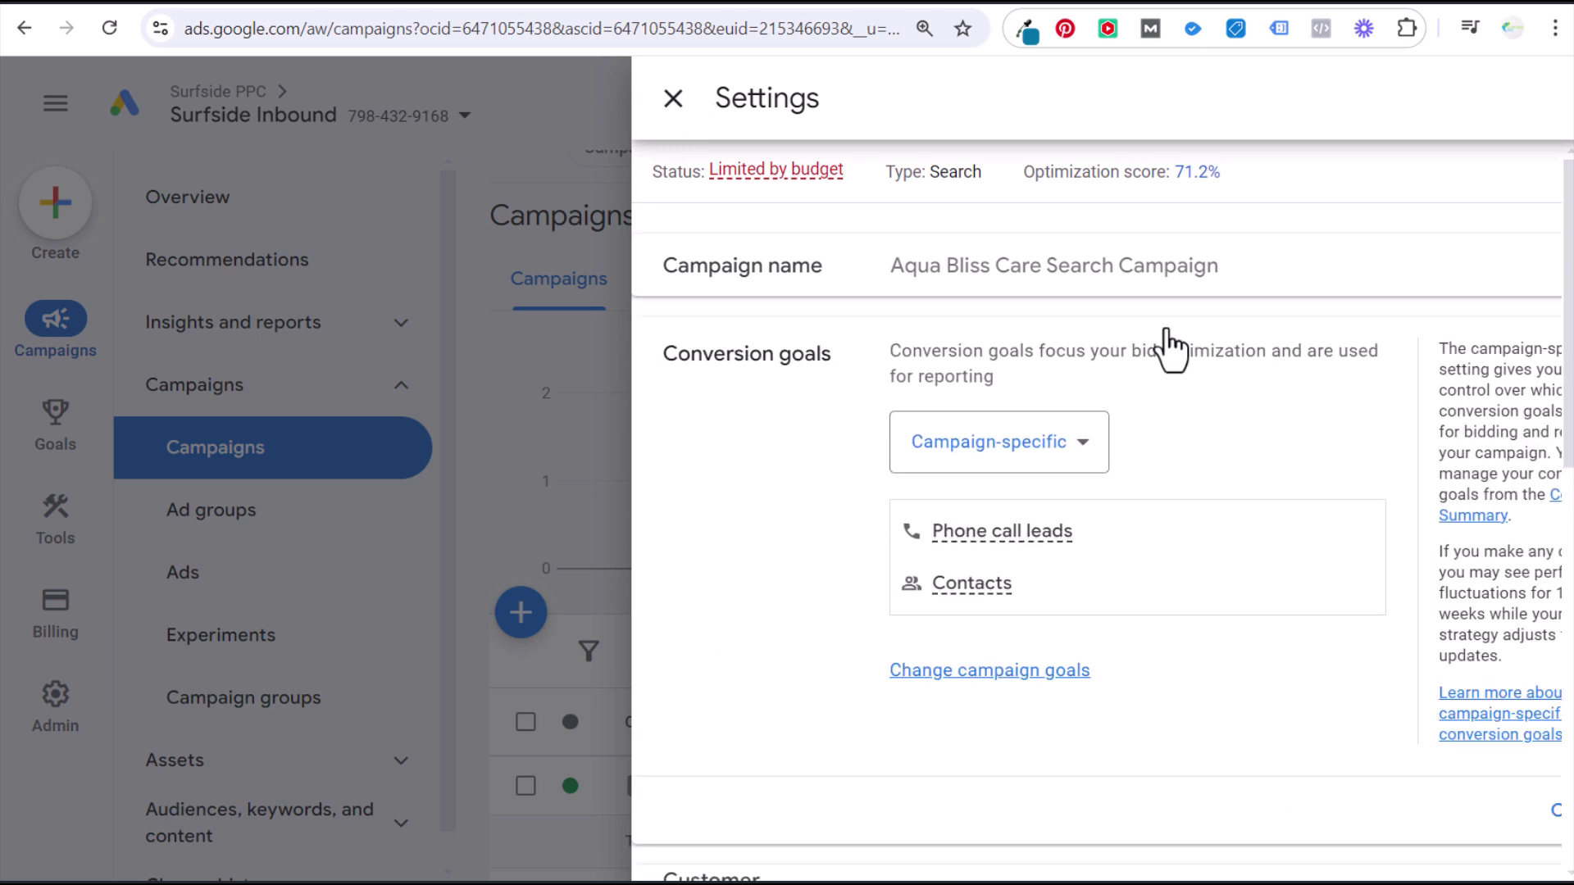
mouse_move(976, 586)
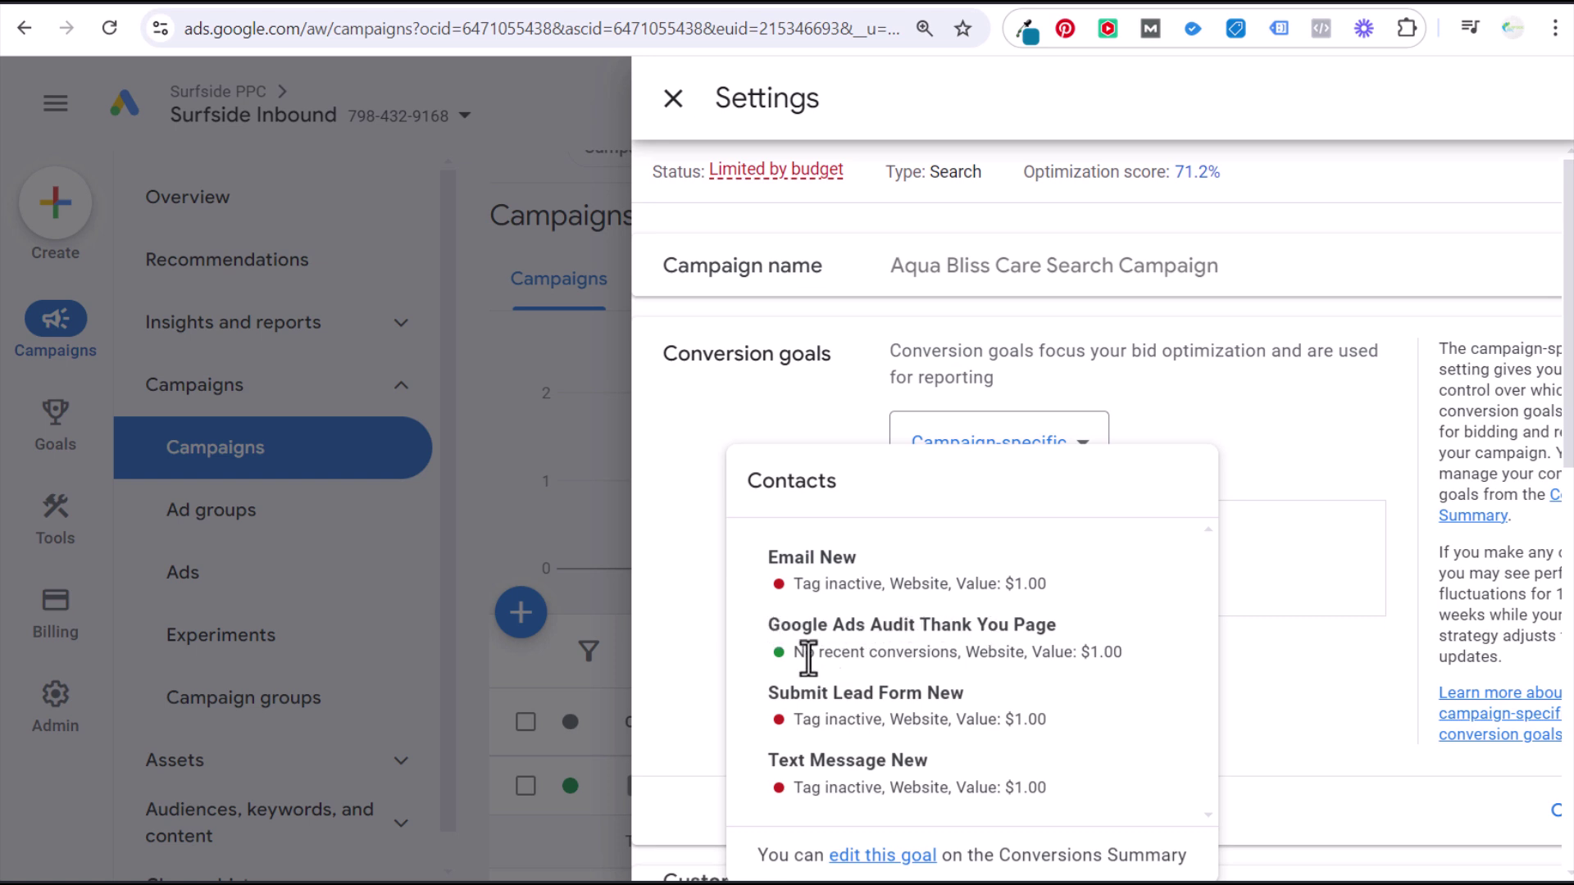
drag(799, 656, 961, 664)
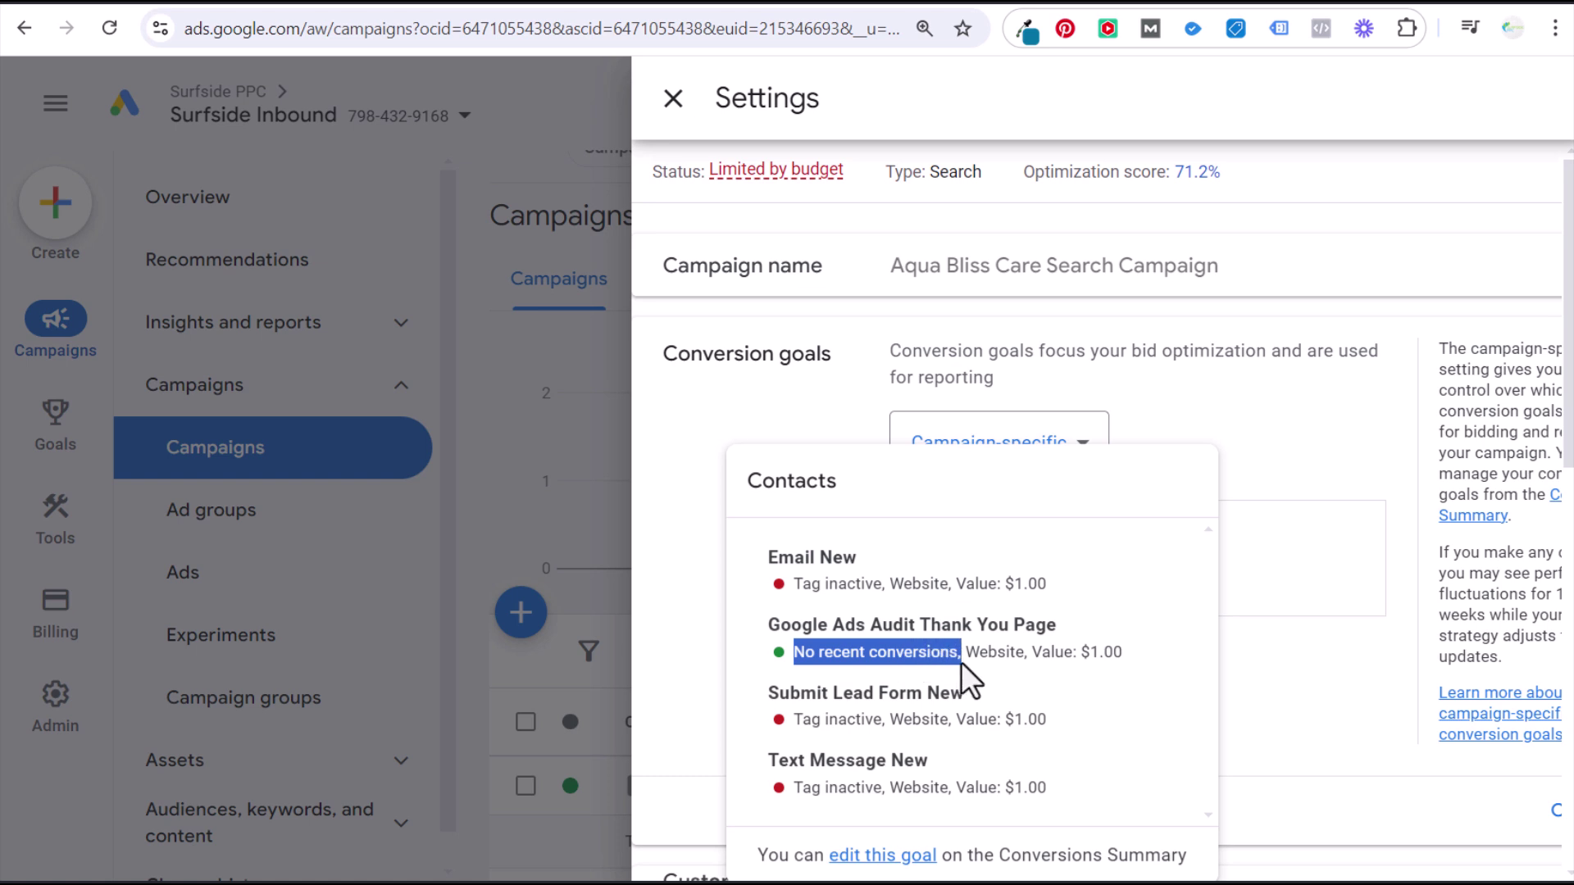
click(975, 657)
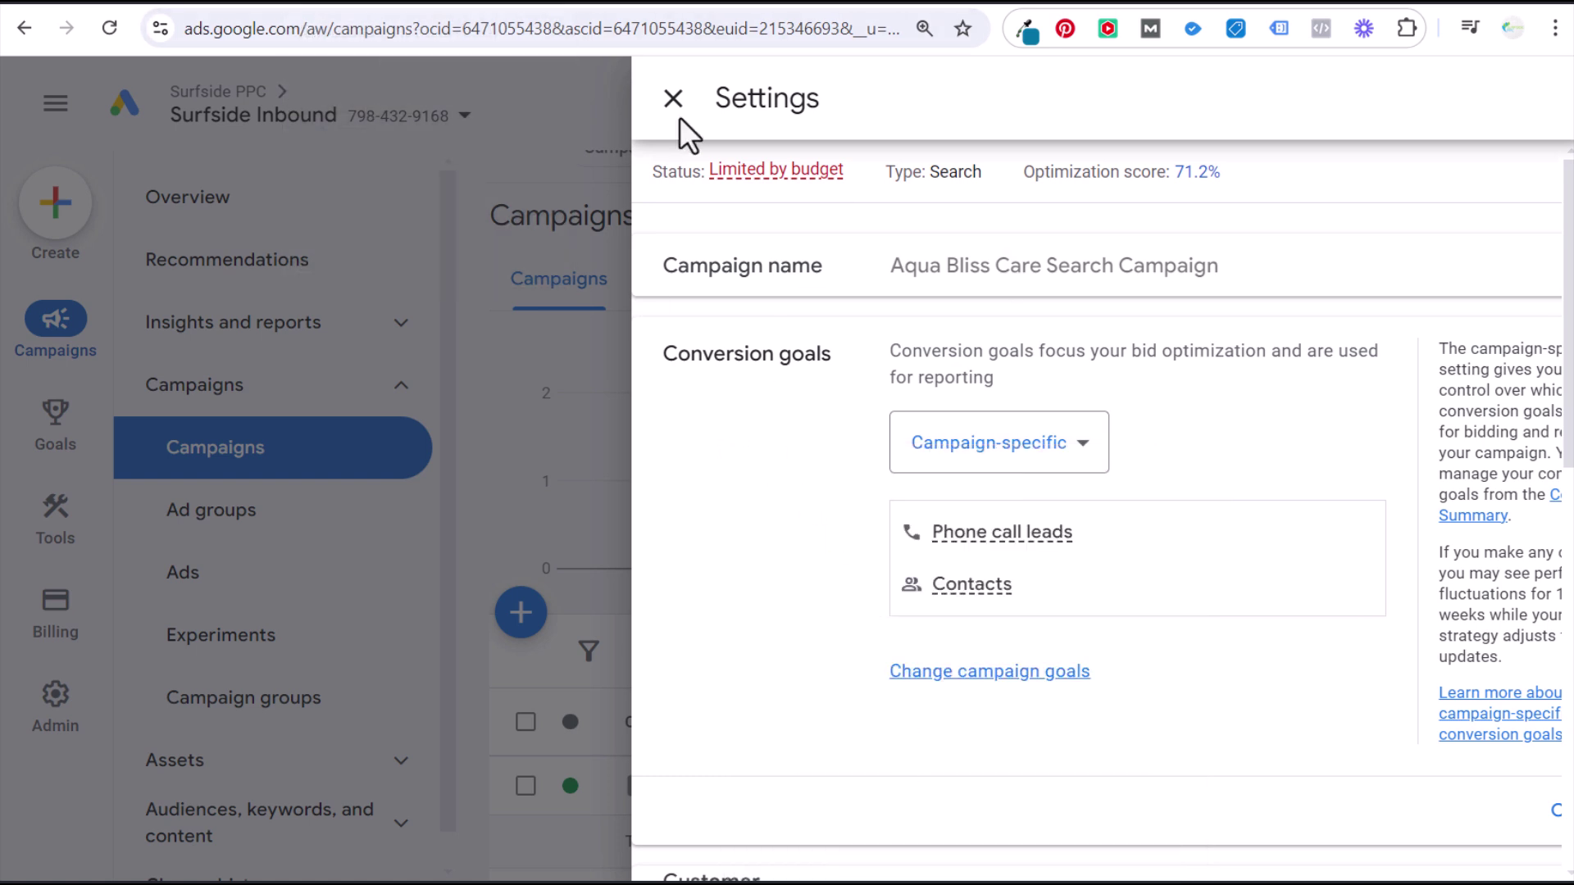
click(671, 97)
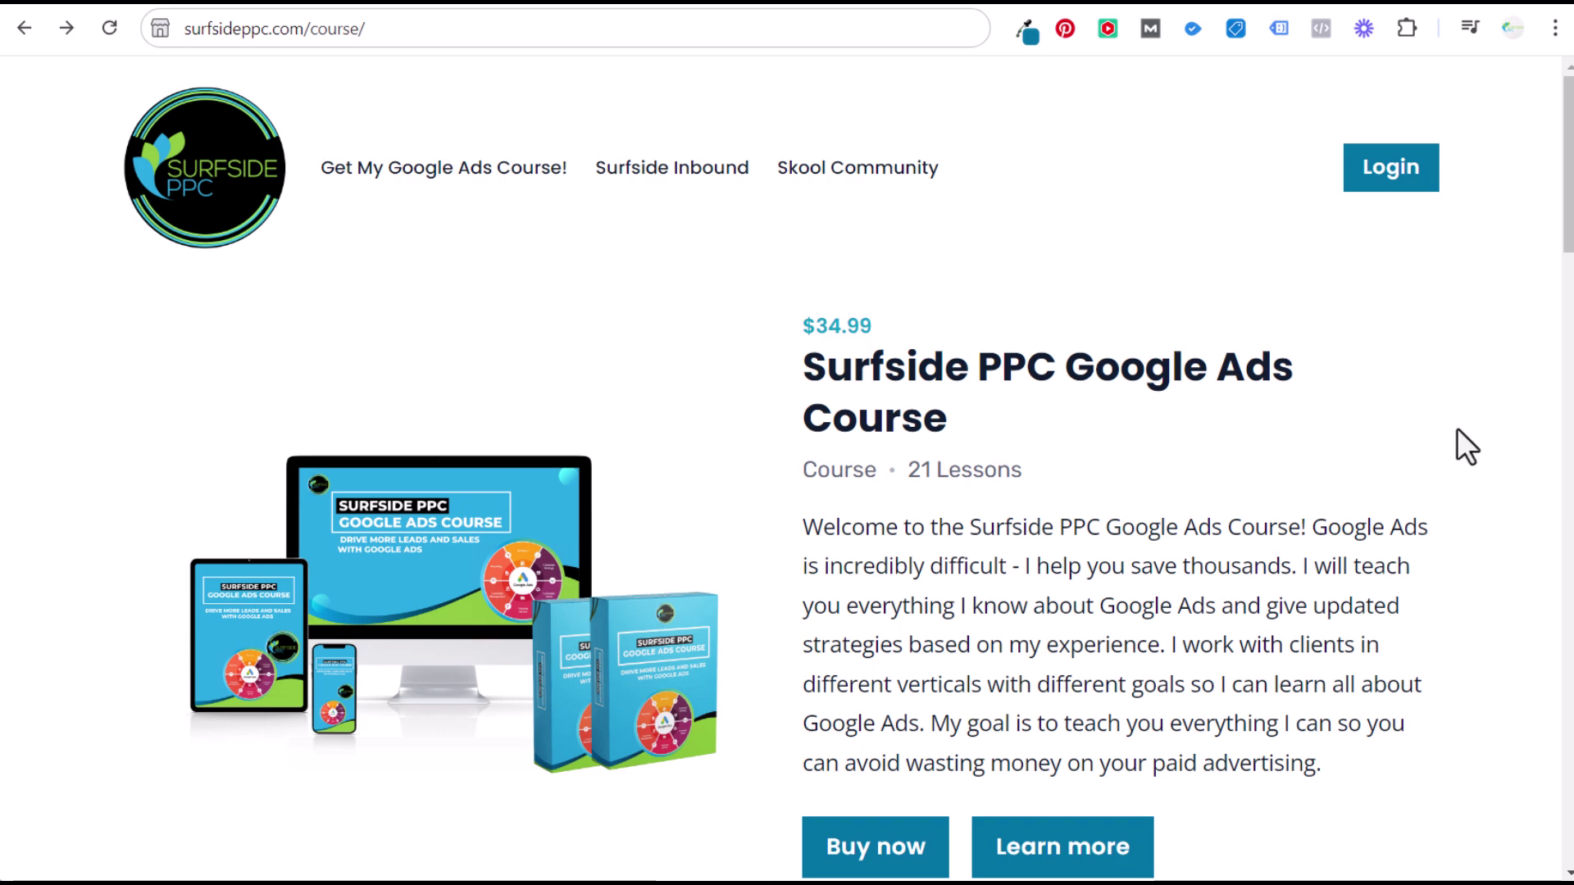
Step: Open surfsideinbound.com and scroll to the $4.99/month YouTube and Patreon join options
scroll(1456, 429, down, 18)
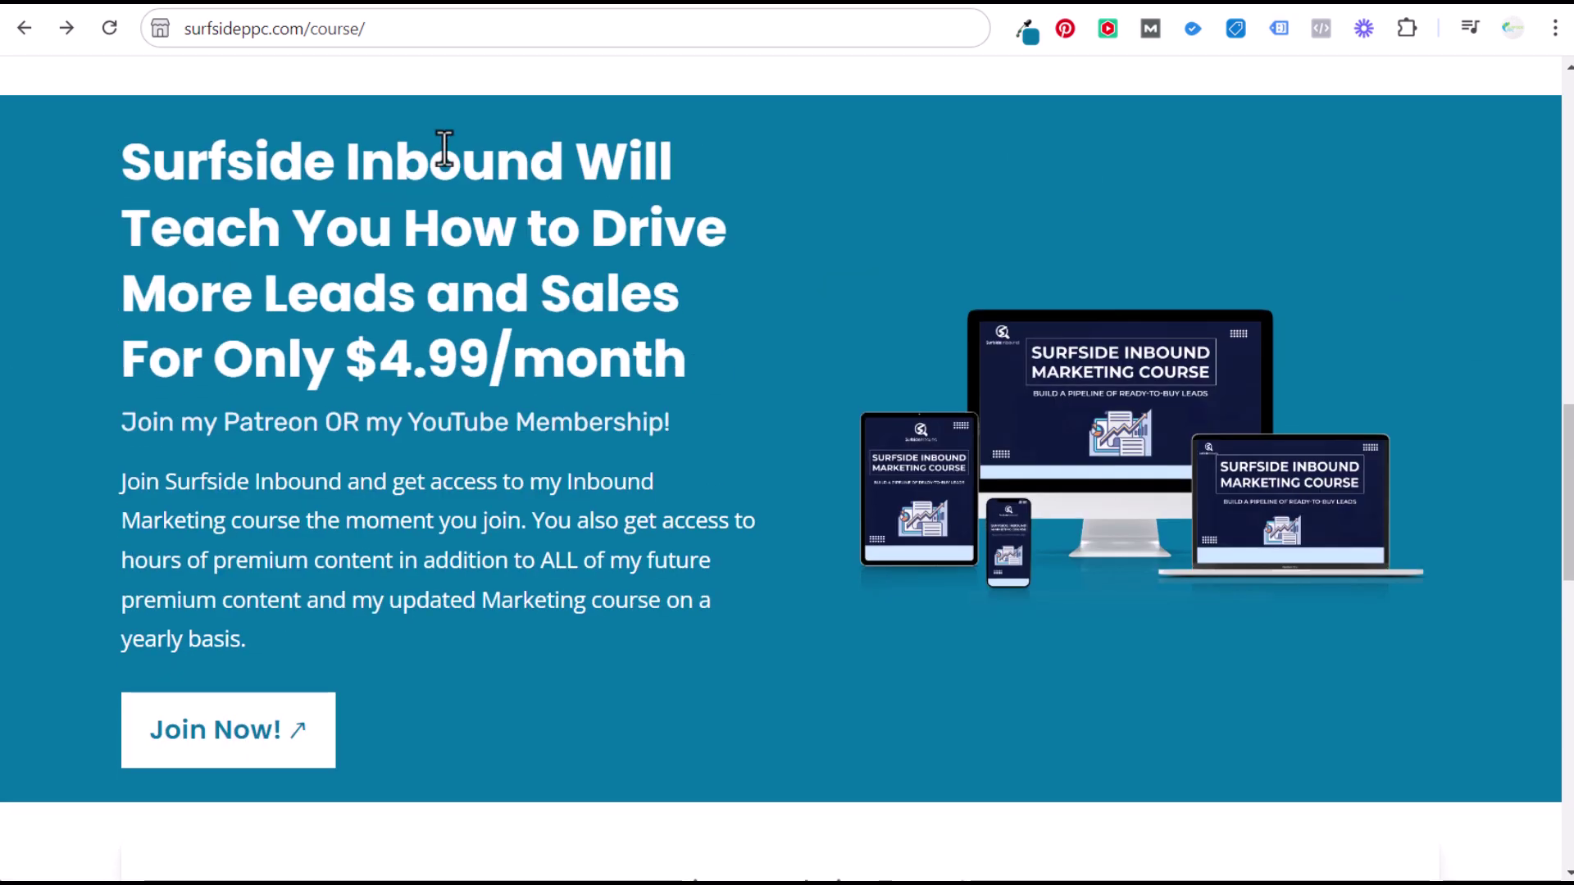
click(1212, 10)
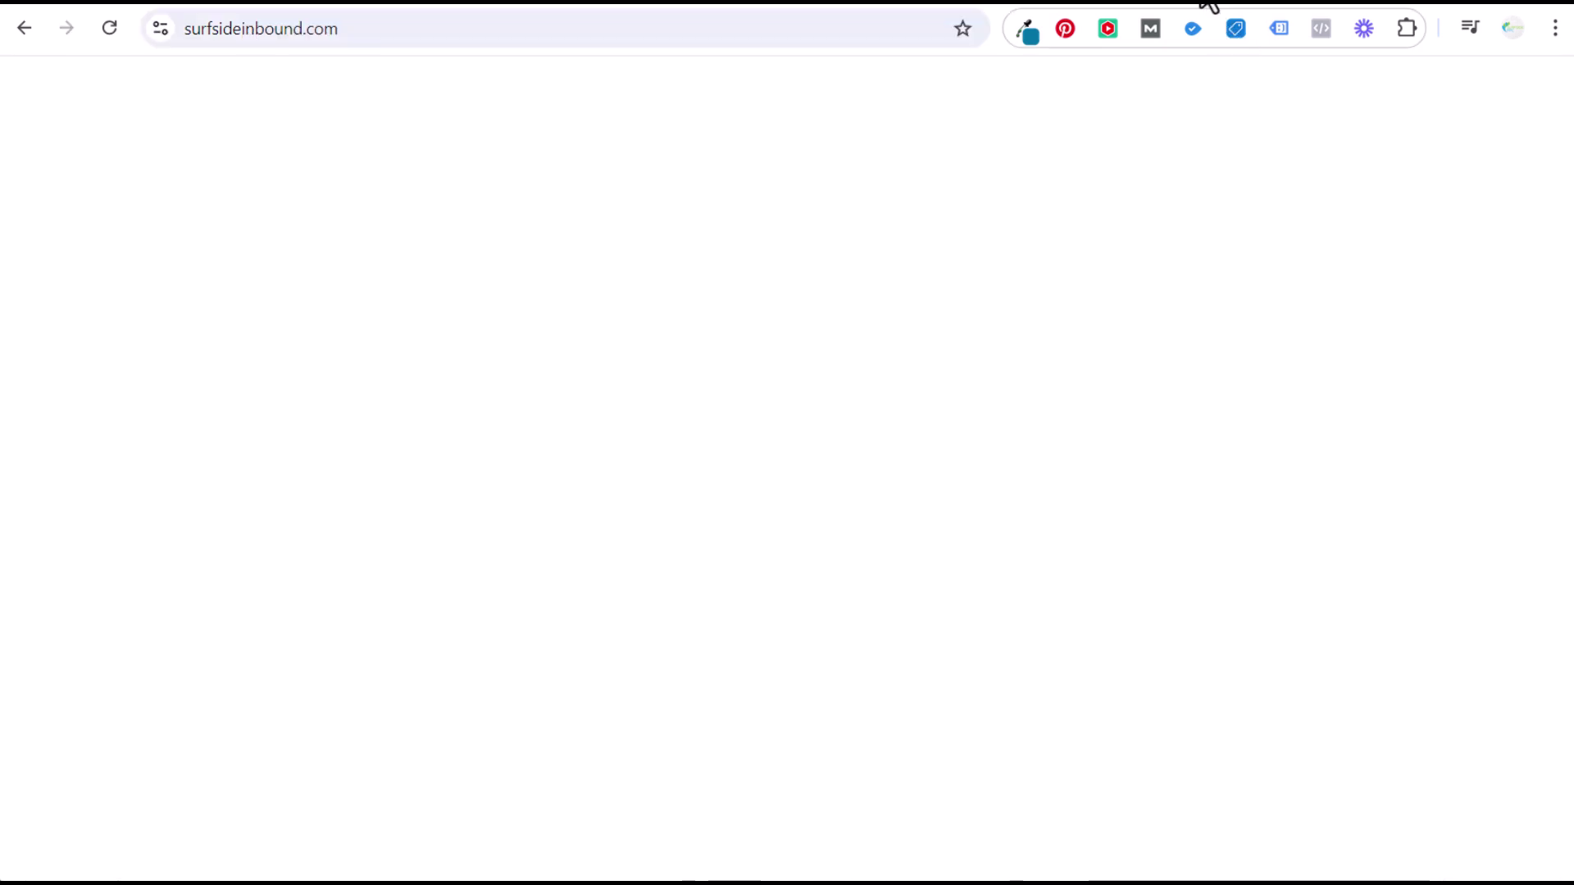
scroll(907, 533, down, 6)
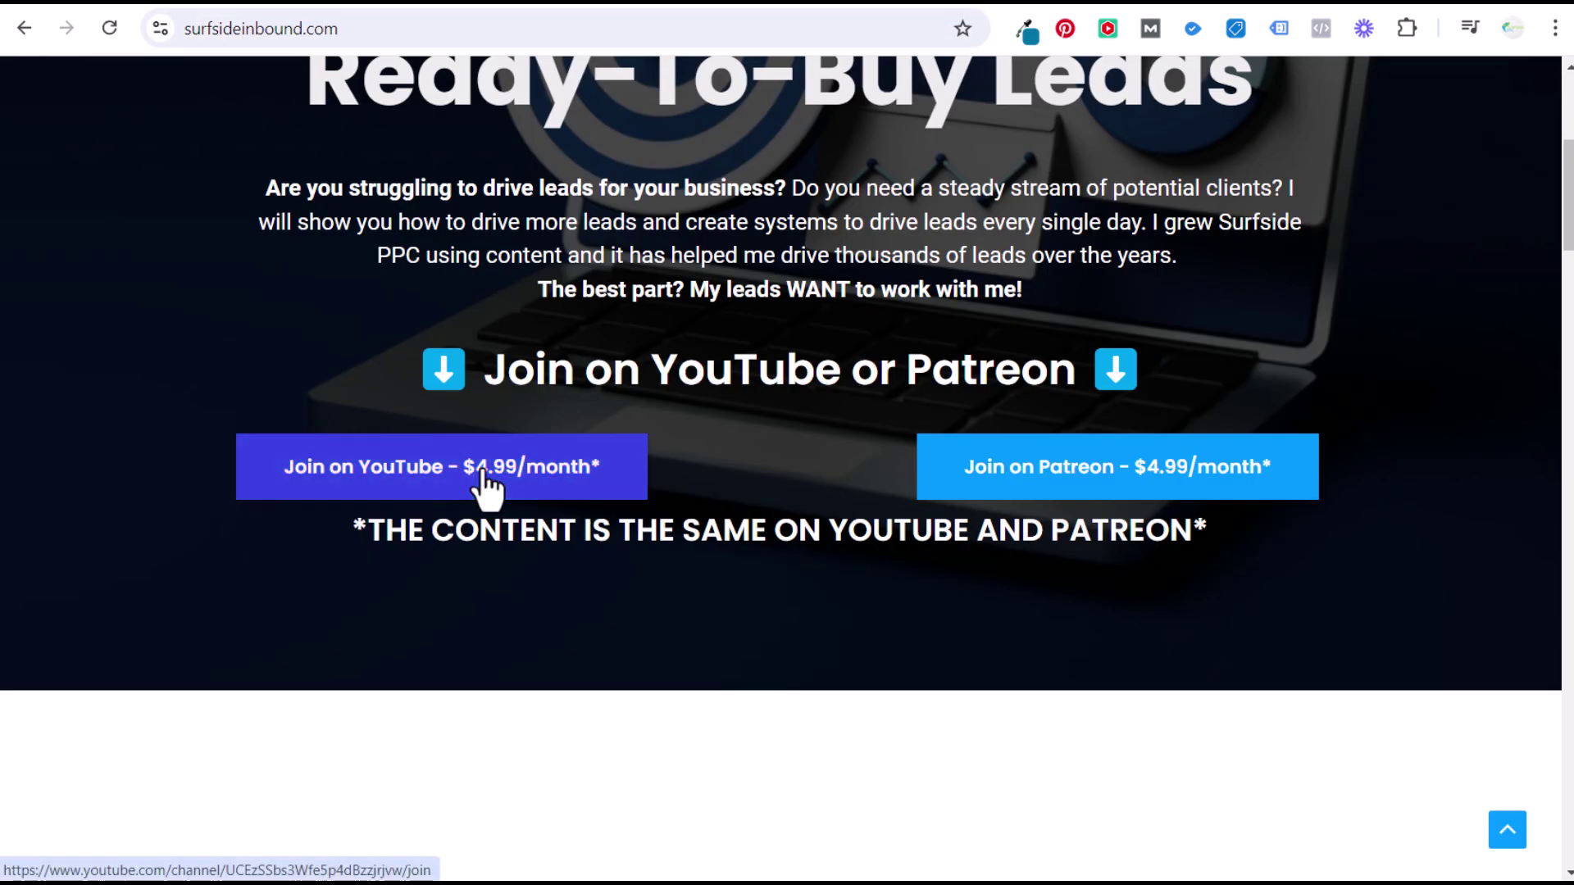